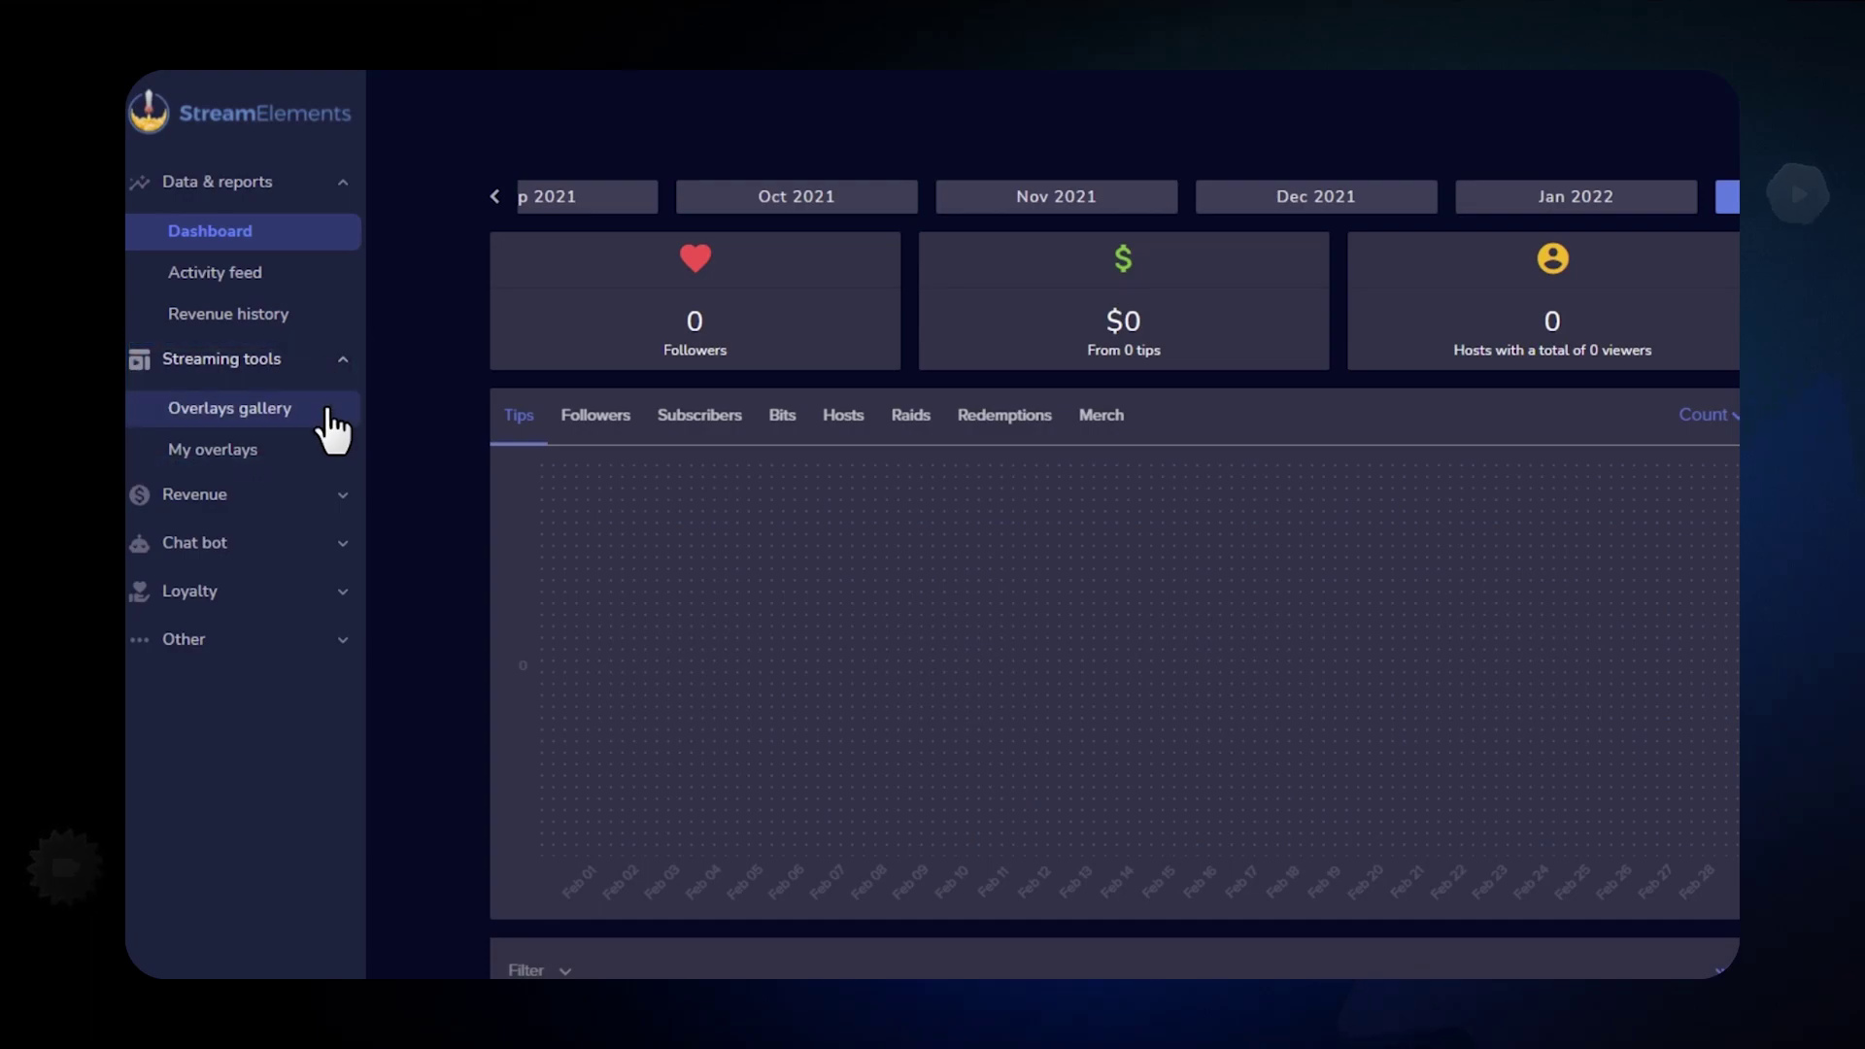
# Page through the Overlays Gallery's featured themes, preview a theme's second screen, then view the alert designs
pyautogui.click(327, 416)
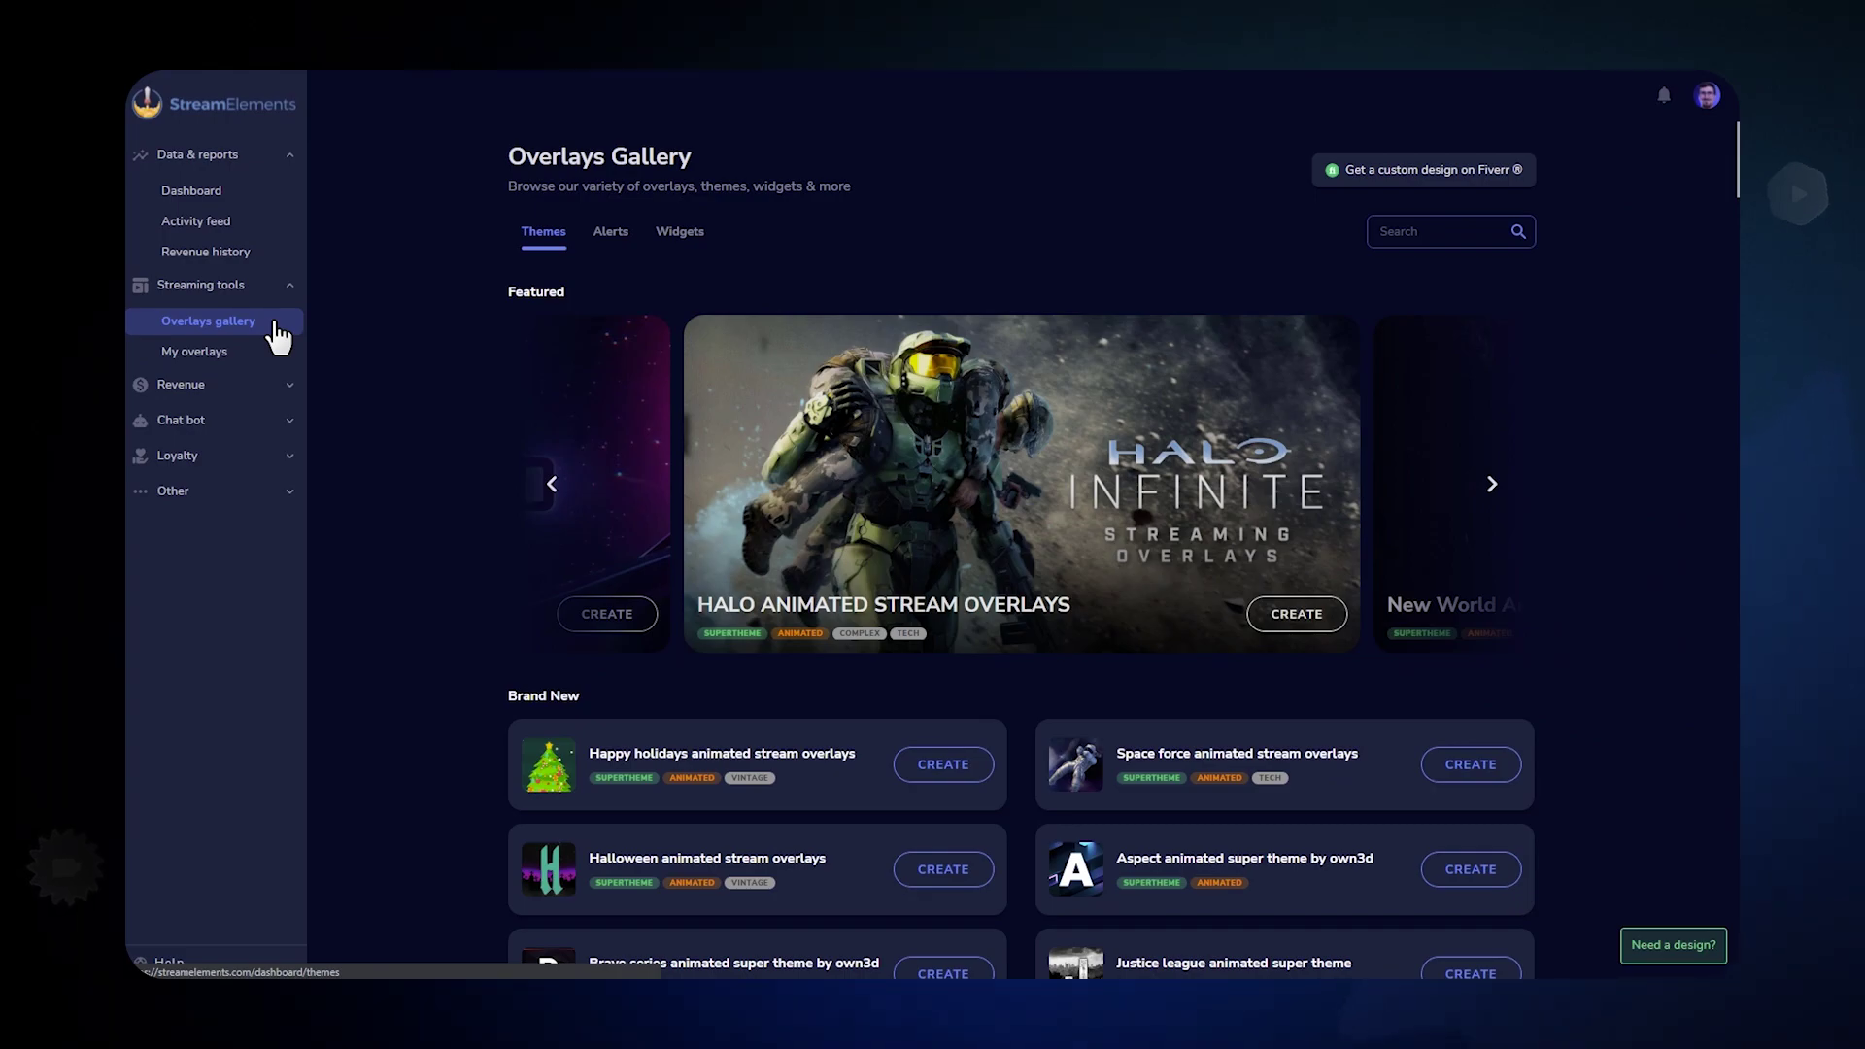
pyautogui.click(1493, 484)
pyautogui.click(1493, 483)
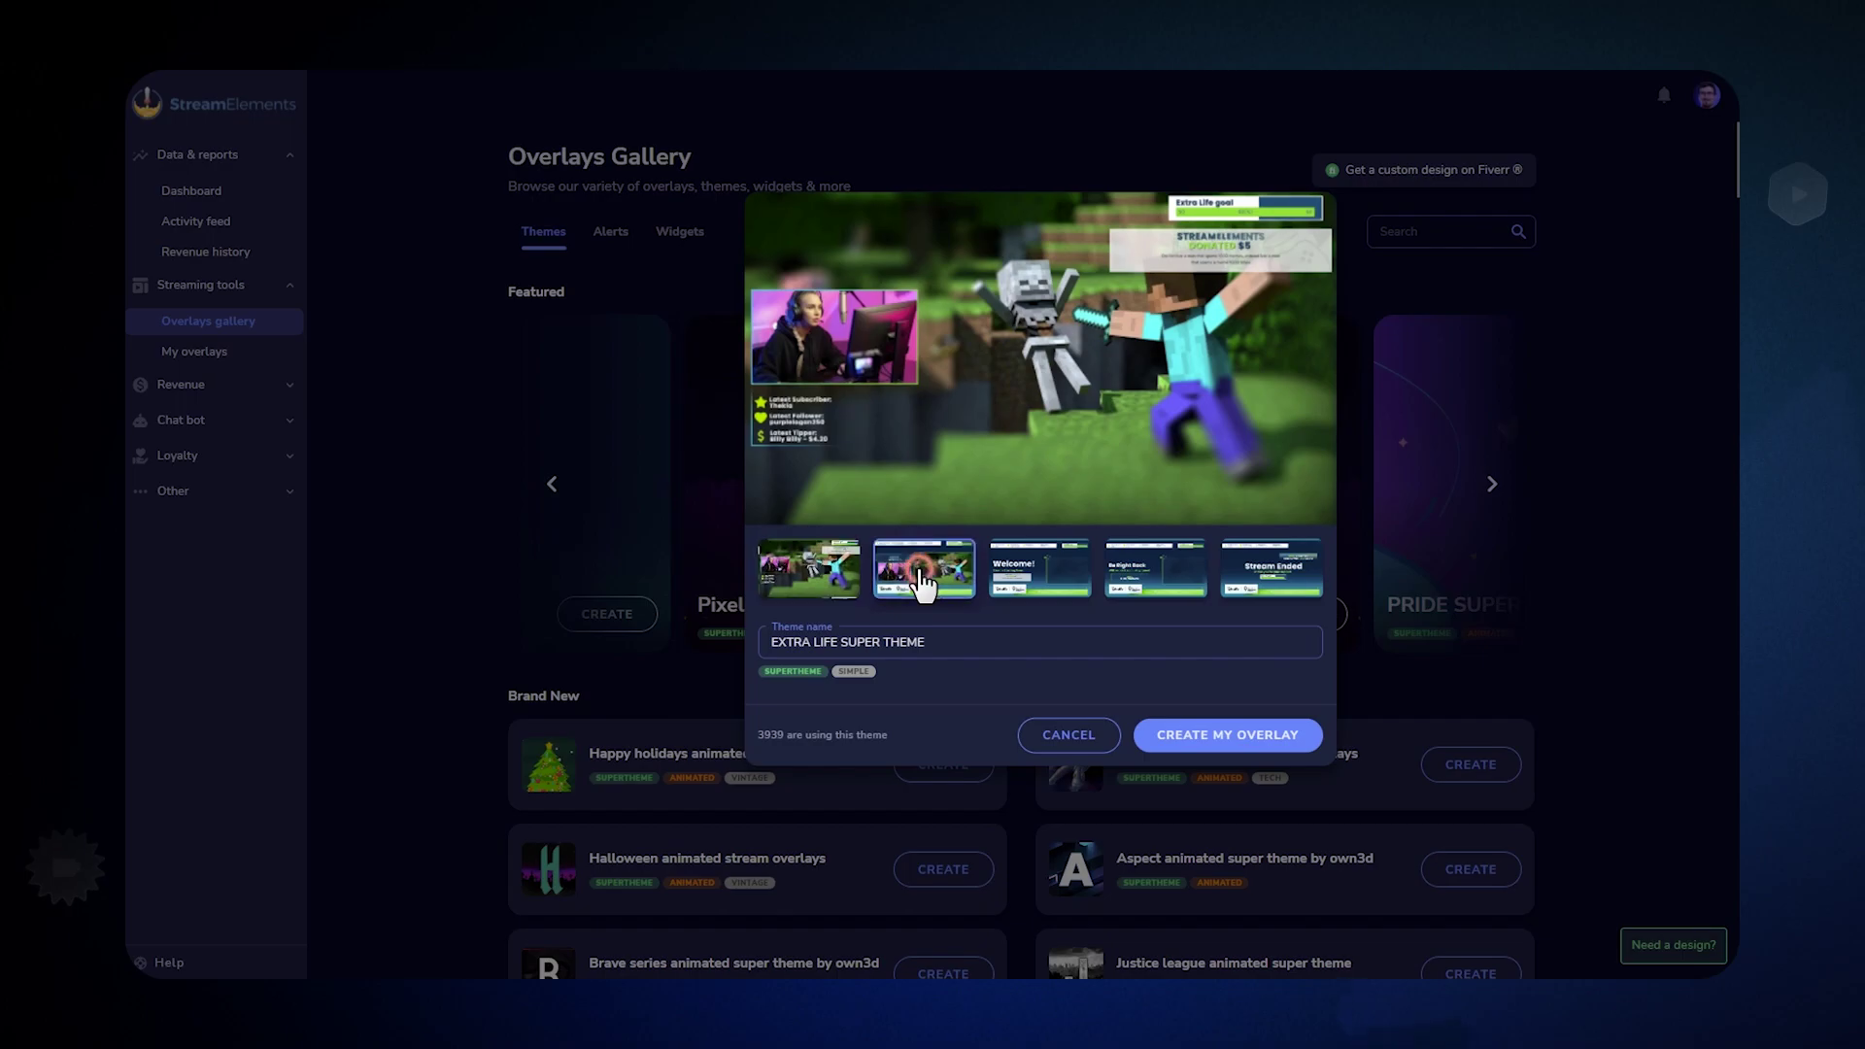
pyautogui.click(921, 581)
pyautogui.click(616, 240)
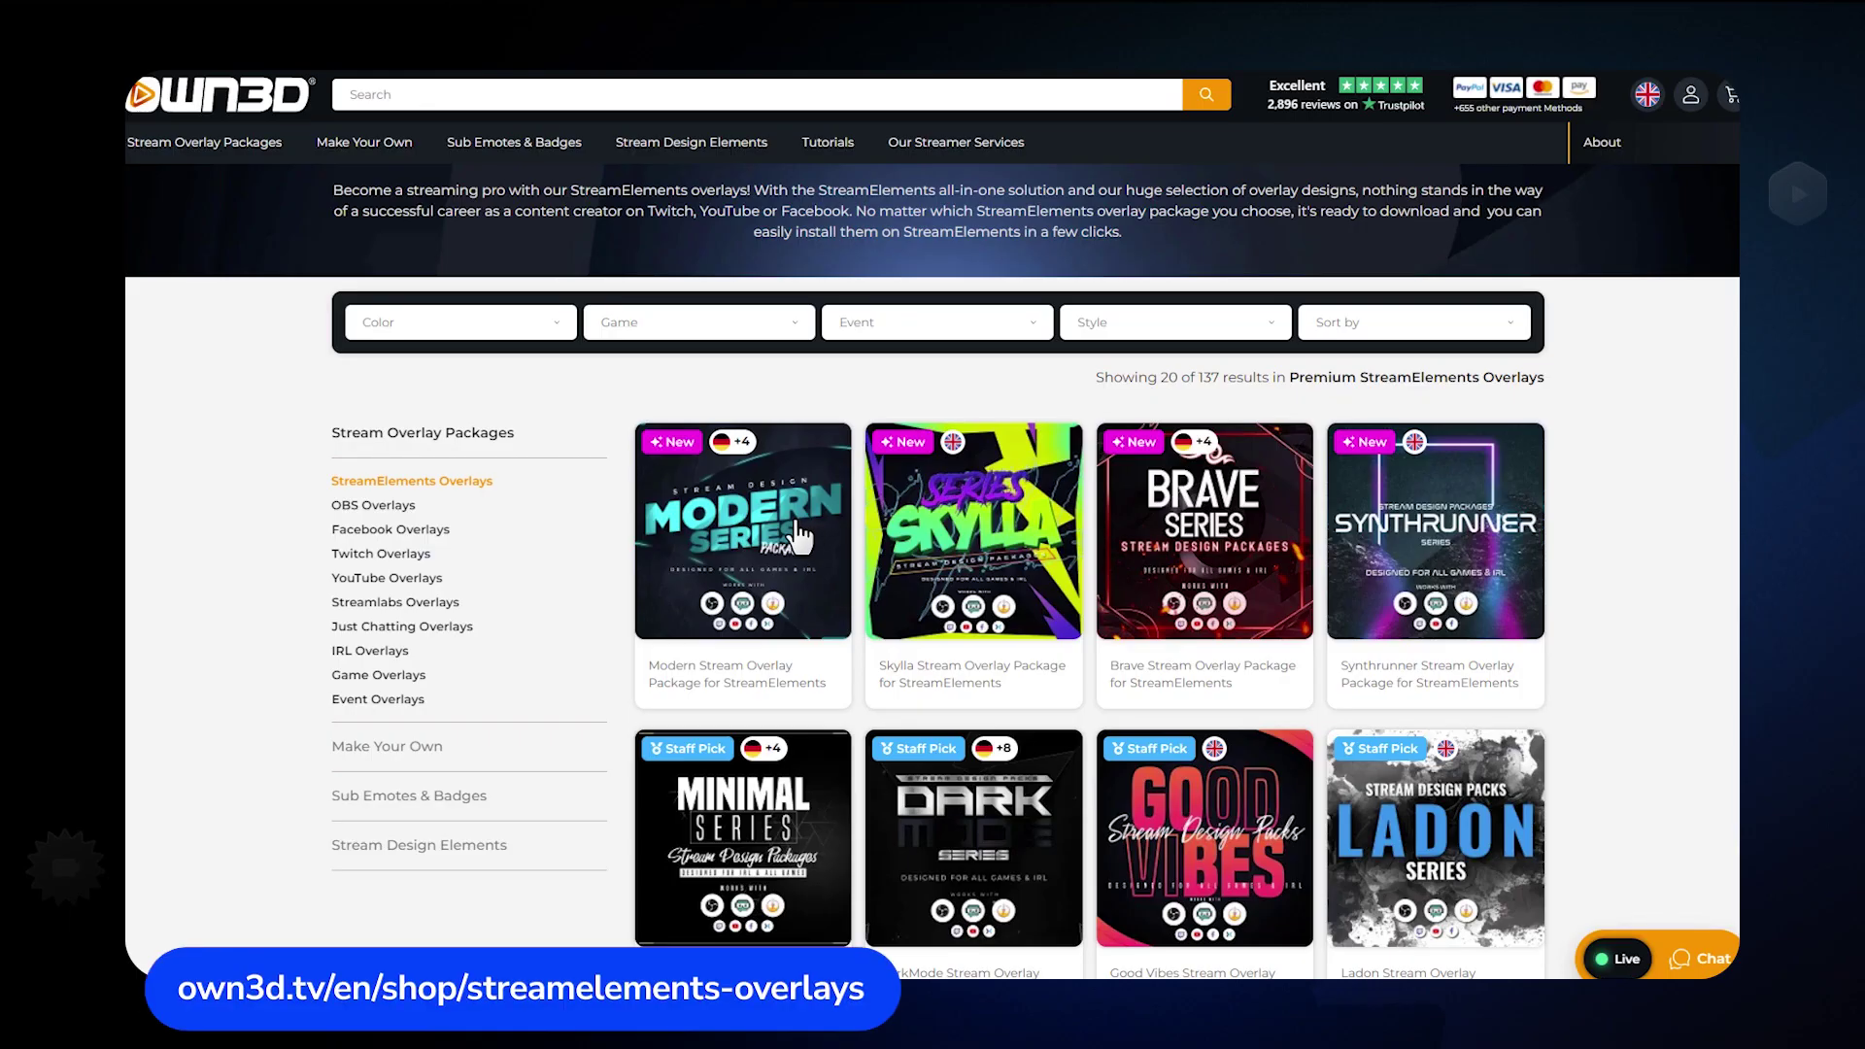
# Look over the StreamElements-compatible overlay and alert packs on NerdOrDie's product category page
pyautogui.moveTo(761, 537)
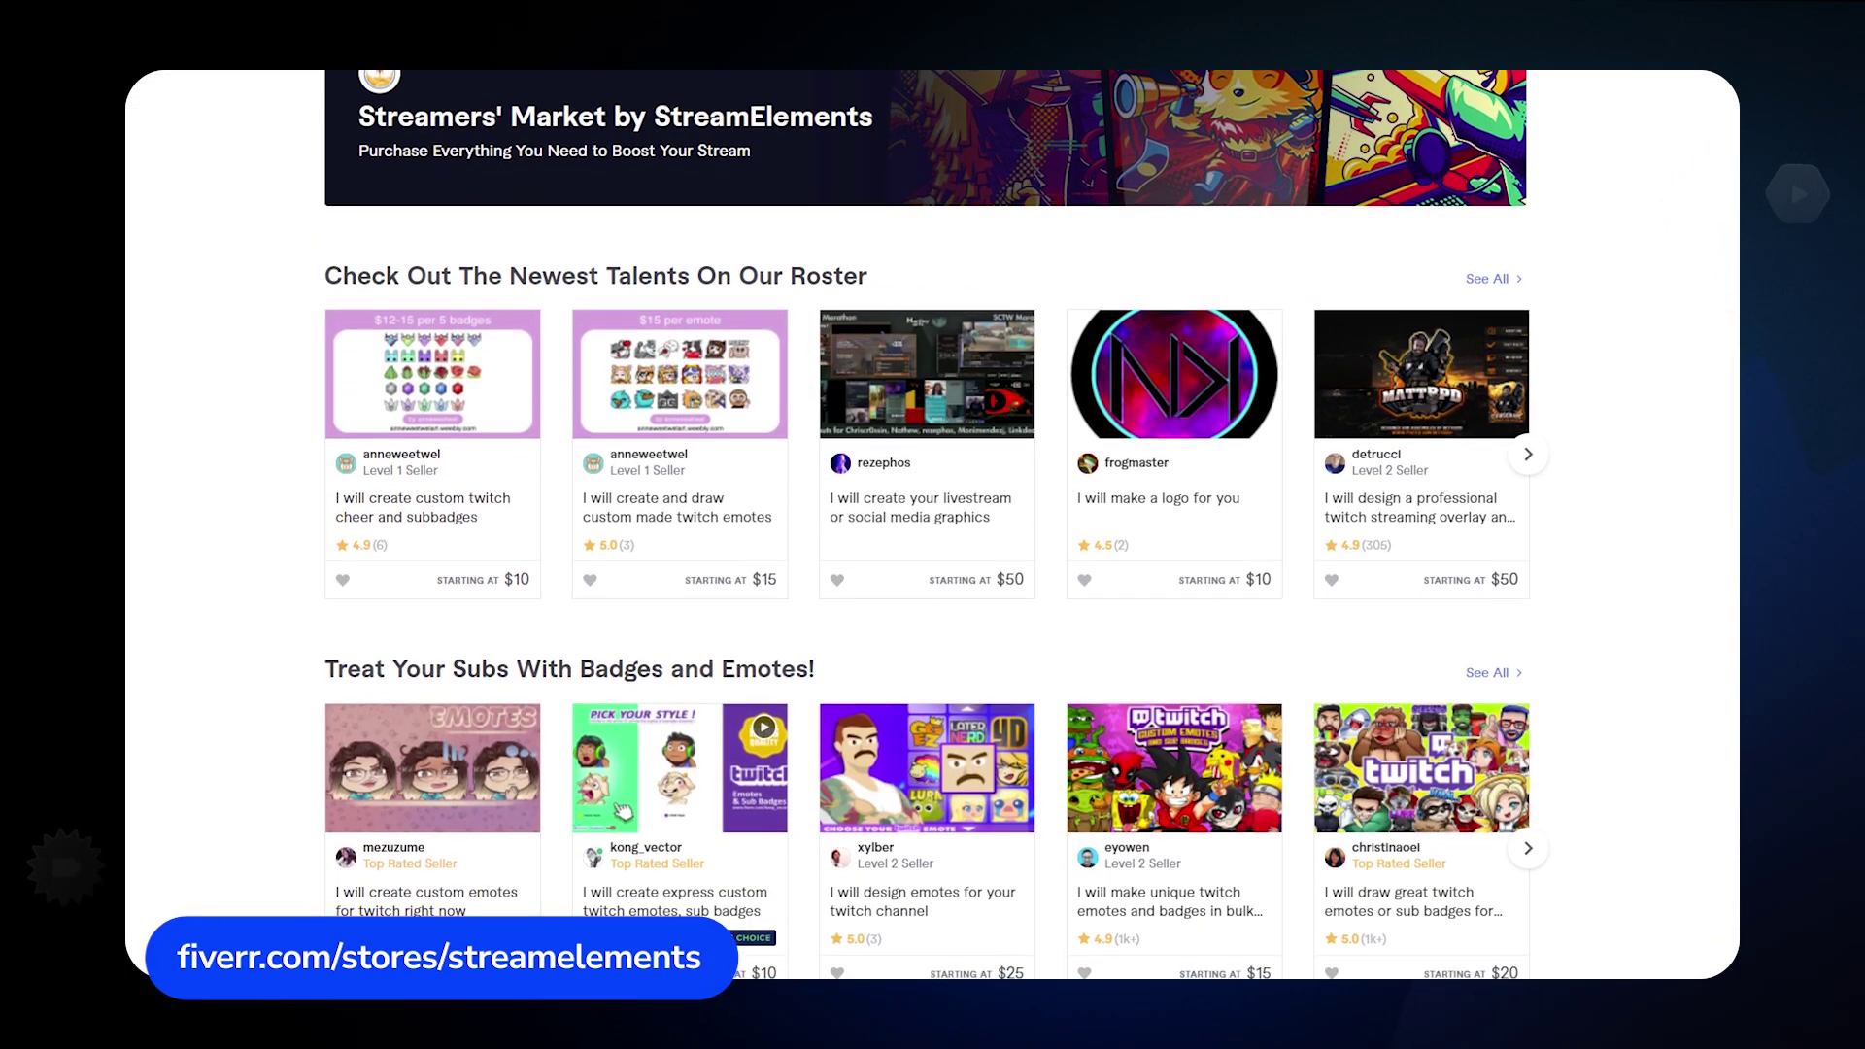
# Scroll the Fiverr StreamElements store down to the Code Wizardry, Custom Widgets, Audio and Video section
pyautogui.scroll(-4, 933, 525)
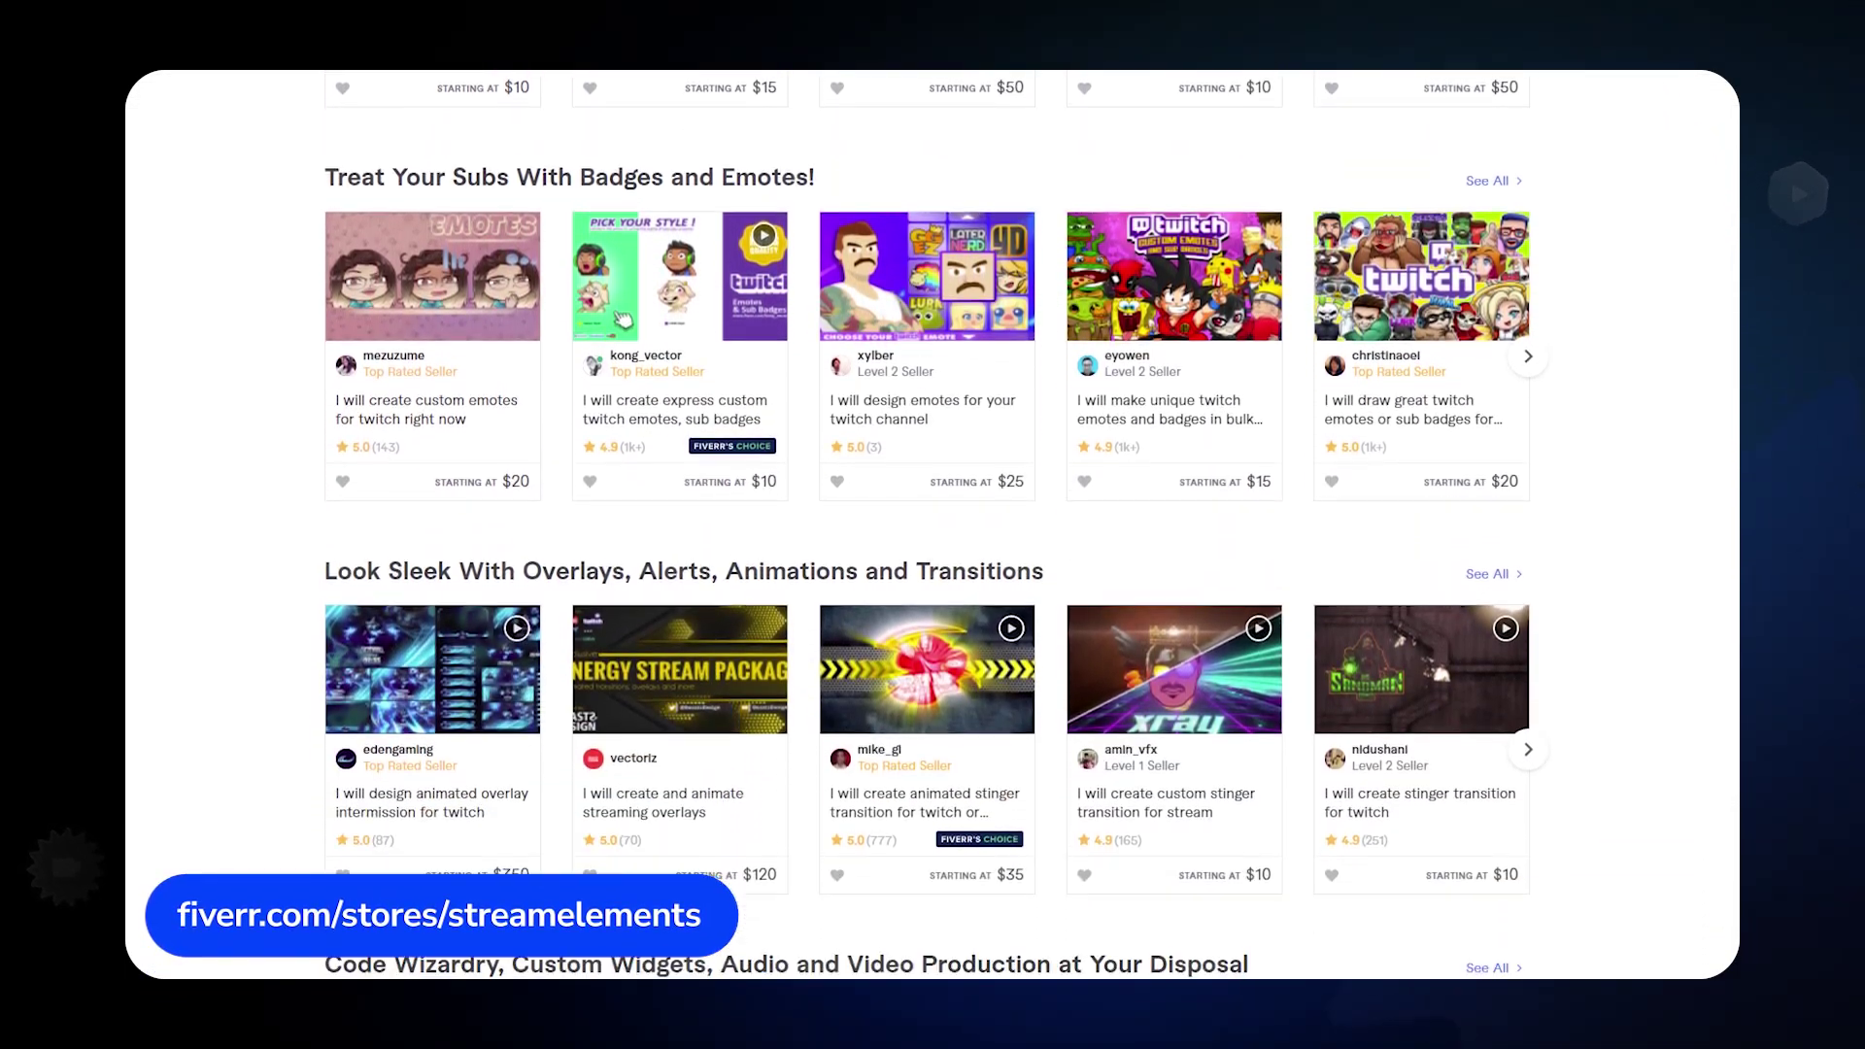
pyautogui.scroll(-4, 933, 524)
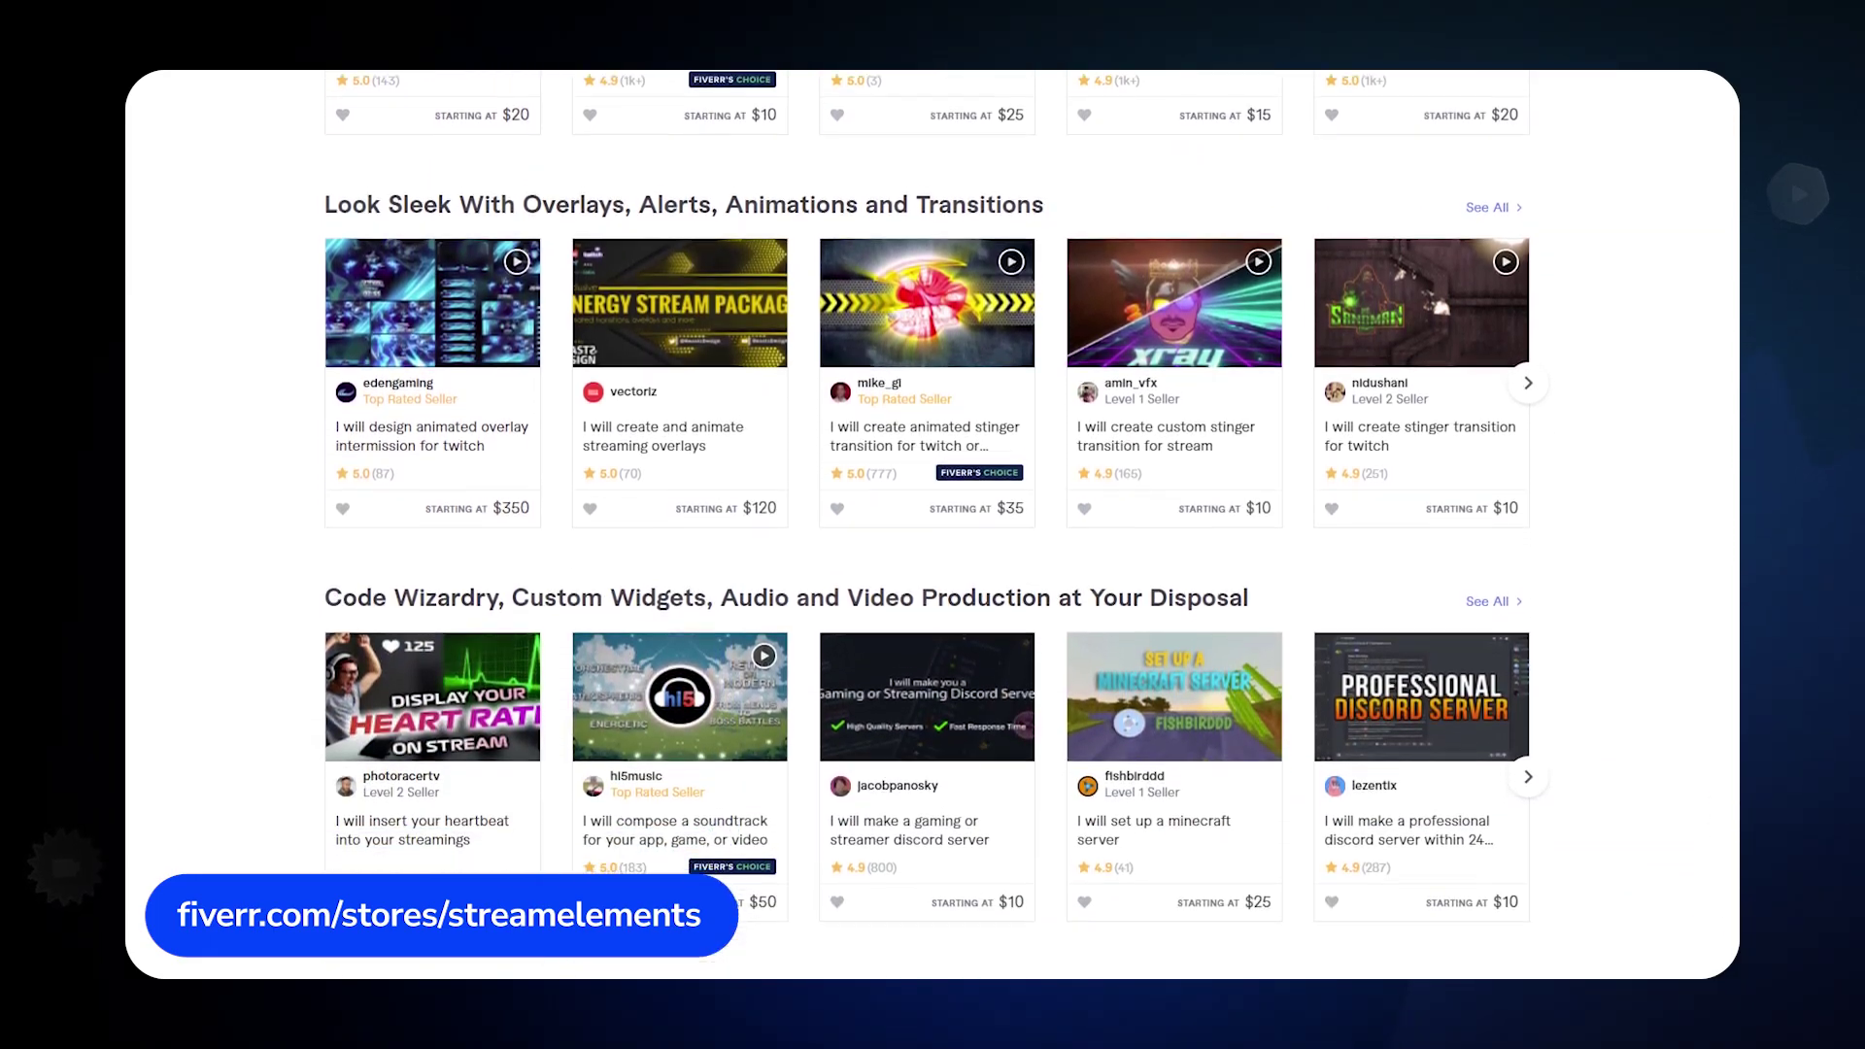
pyautogui.scroll(-4, 932, 524)
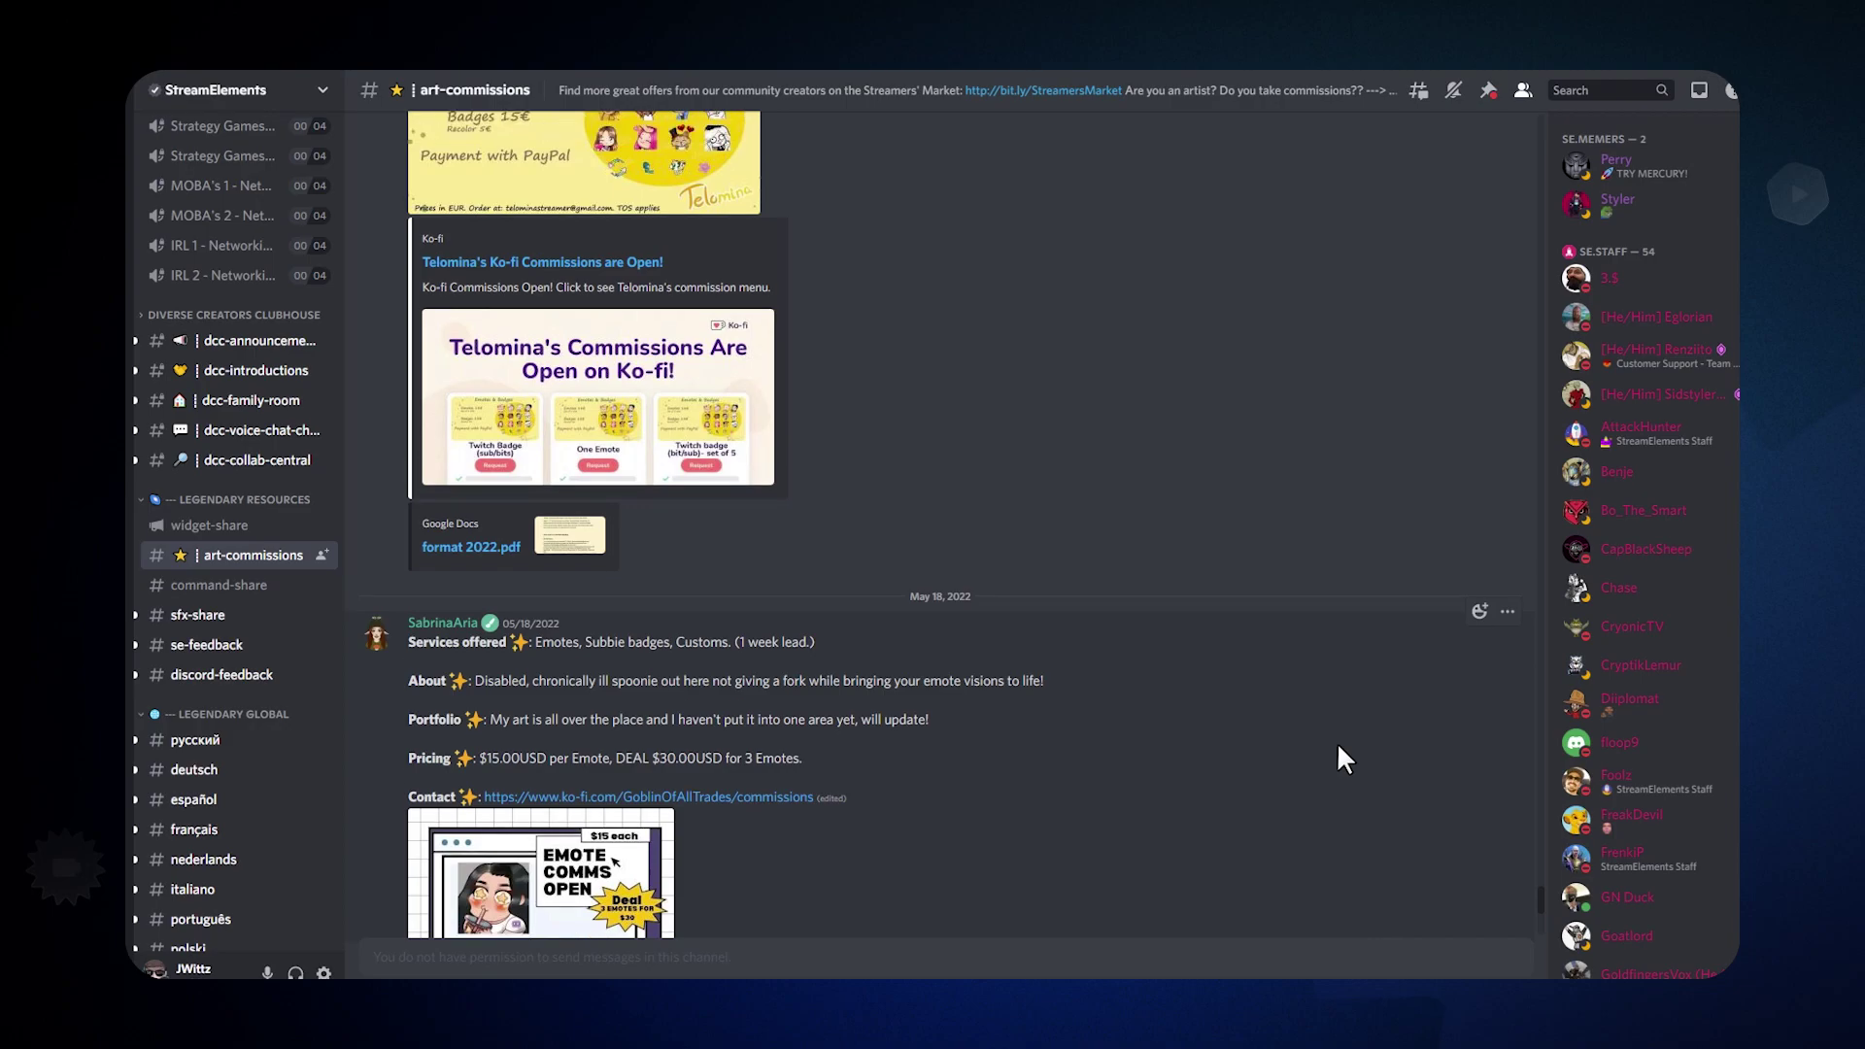
# Scroll up through older artists' commission offers in the #art-commissions channel
pyautogui.scroll(10, 1337, 743)
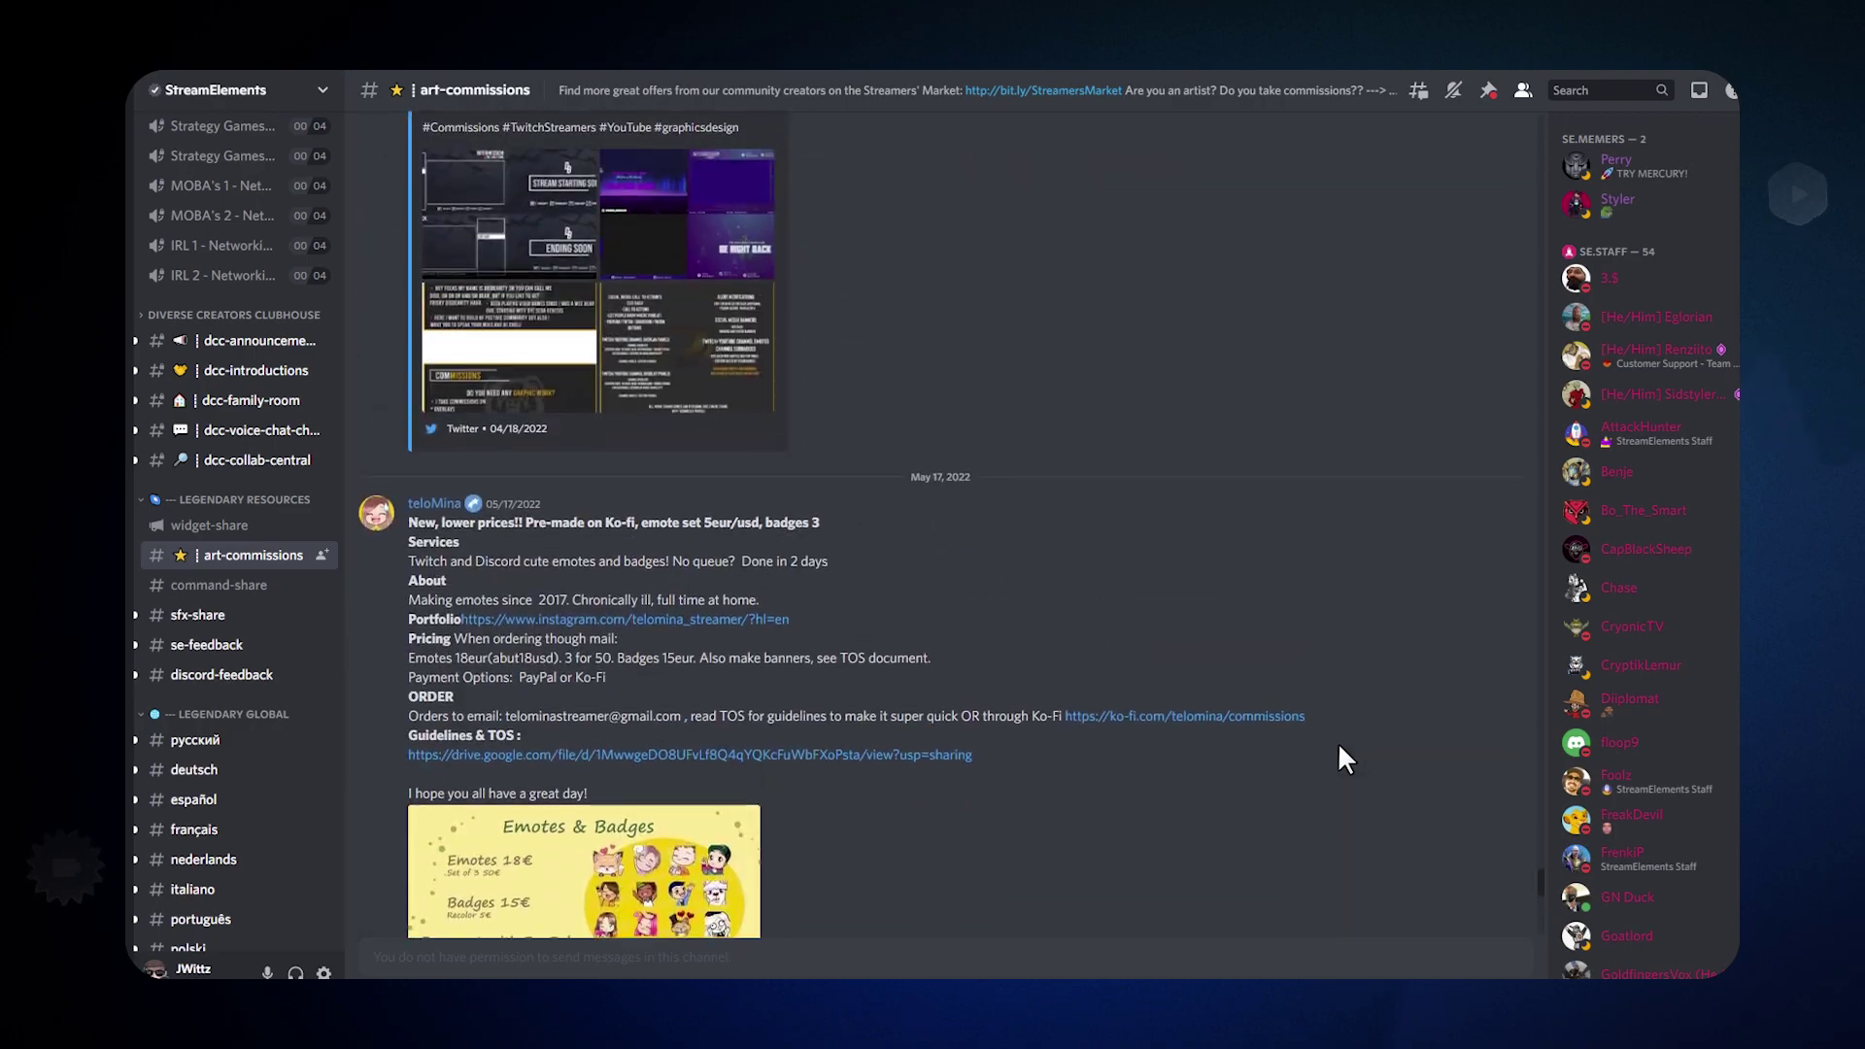
pyautogui.scroll(15, 1347, 747)
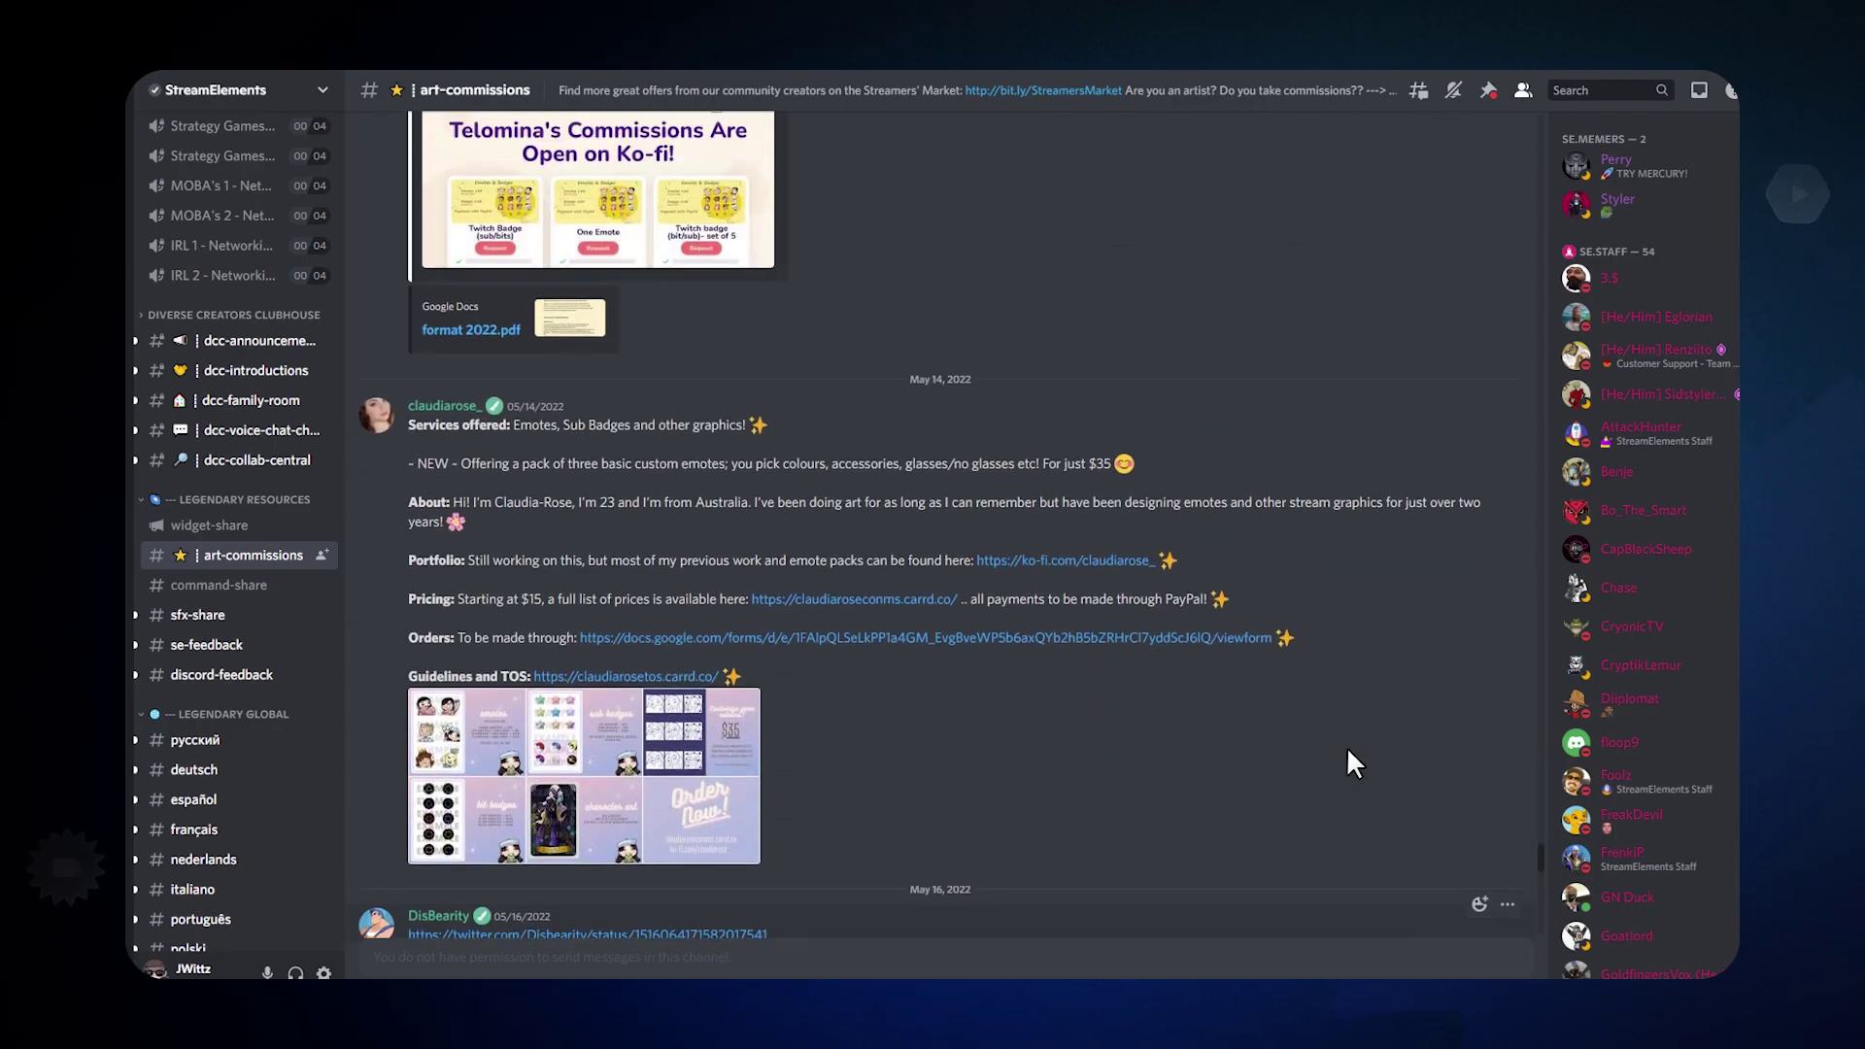
pyautogui.scroll(15, 1357, 766)
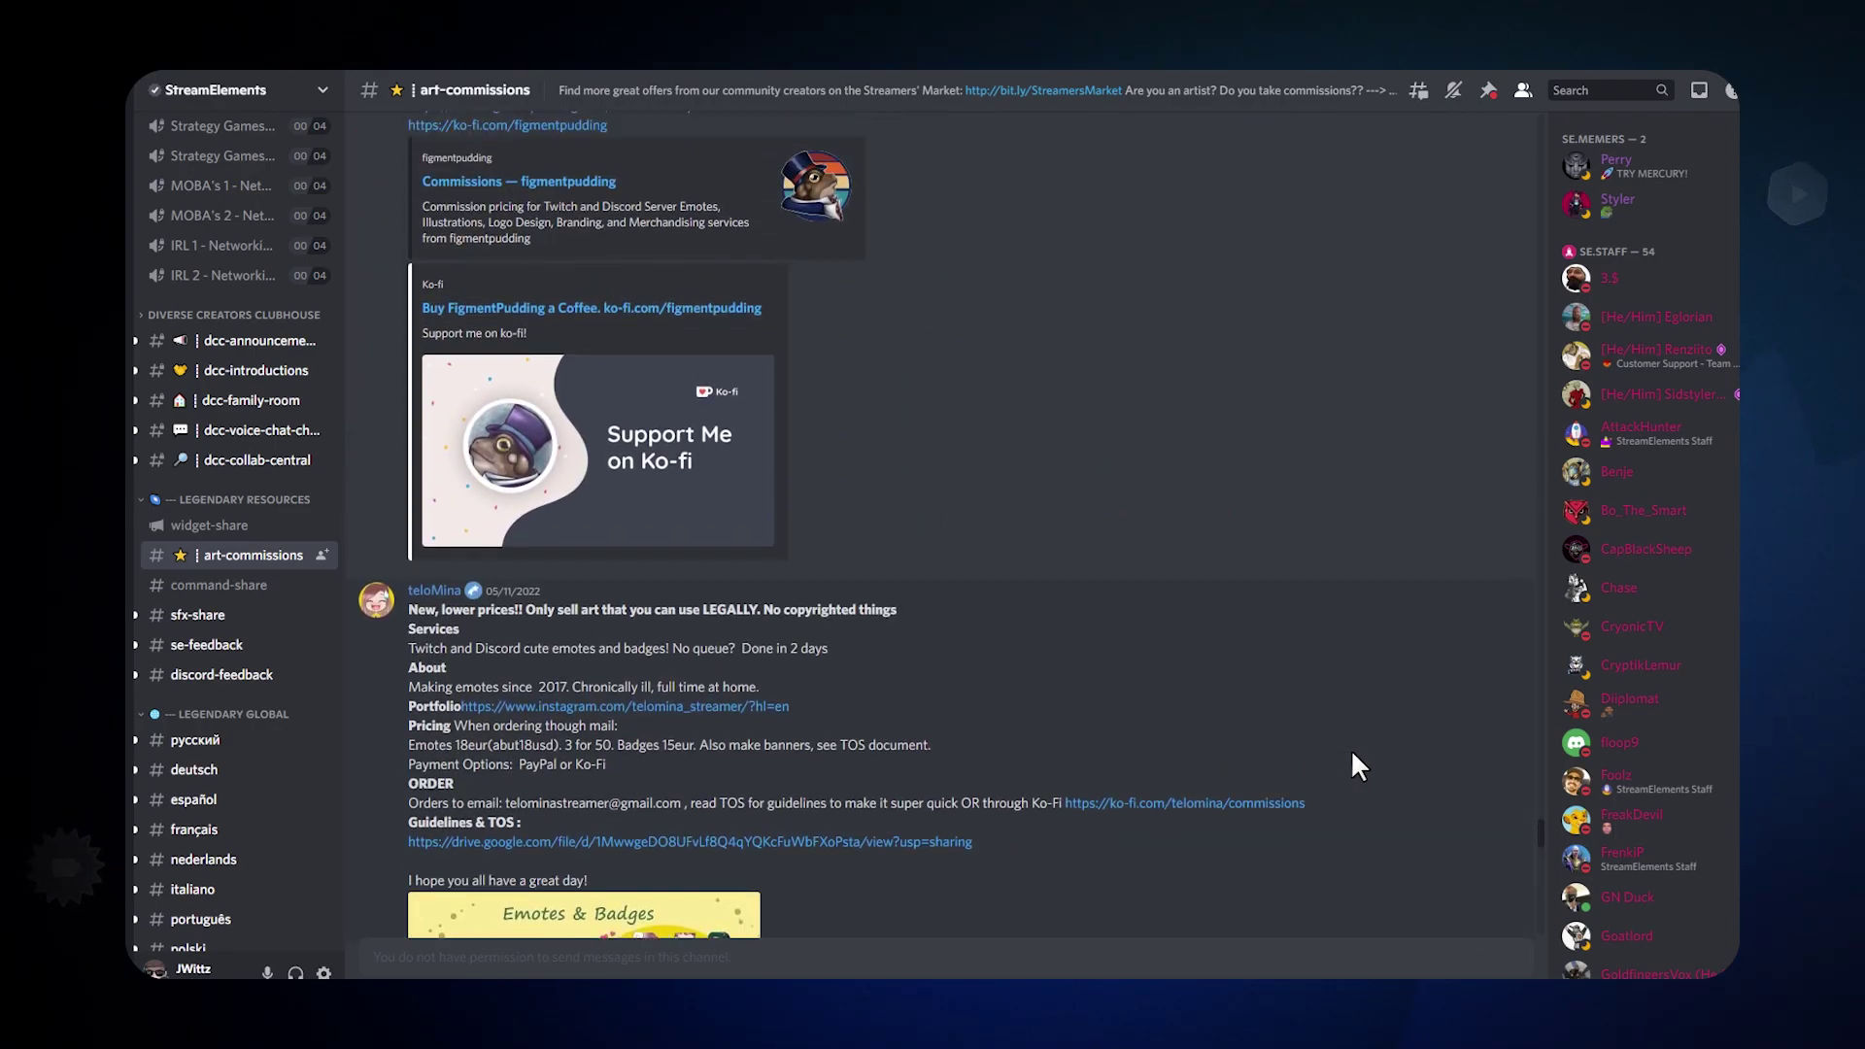
pyautogui.scroll(10, 1356, 757)
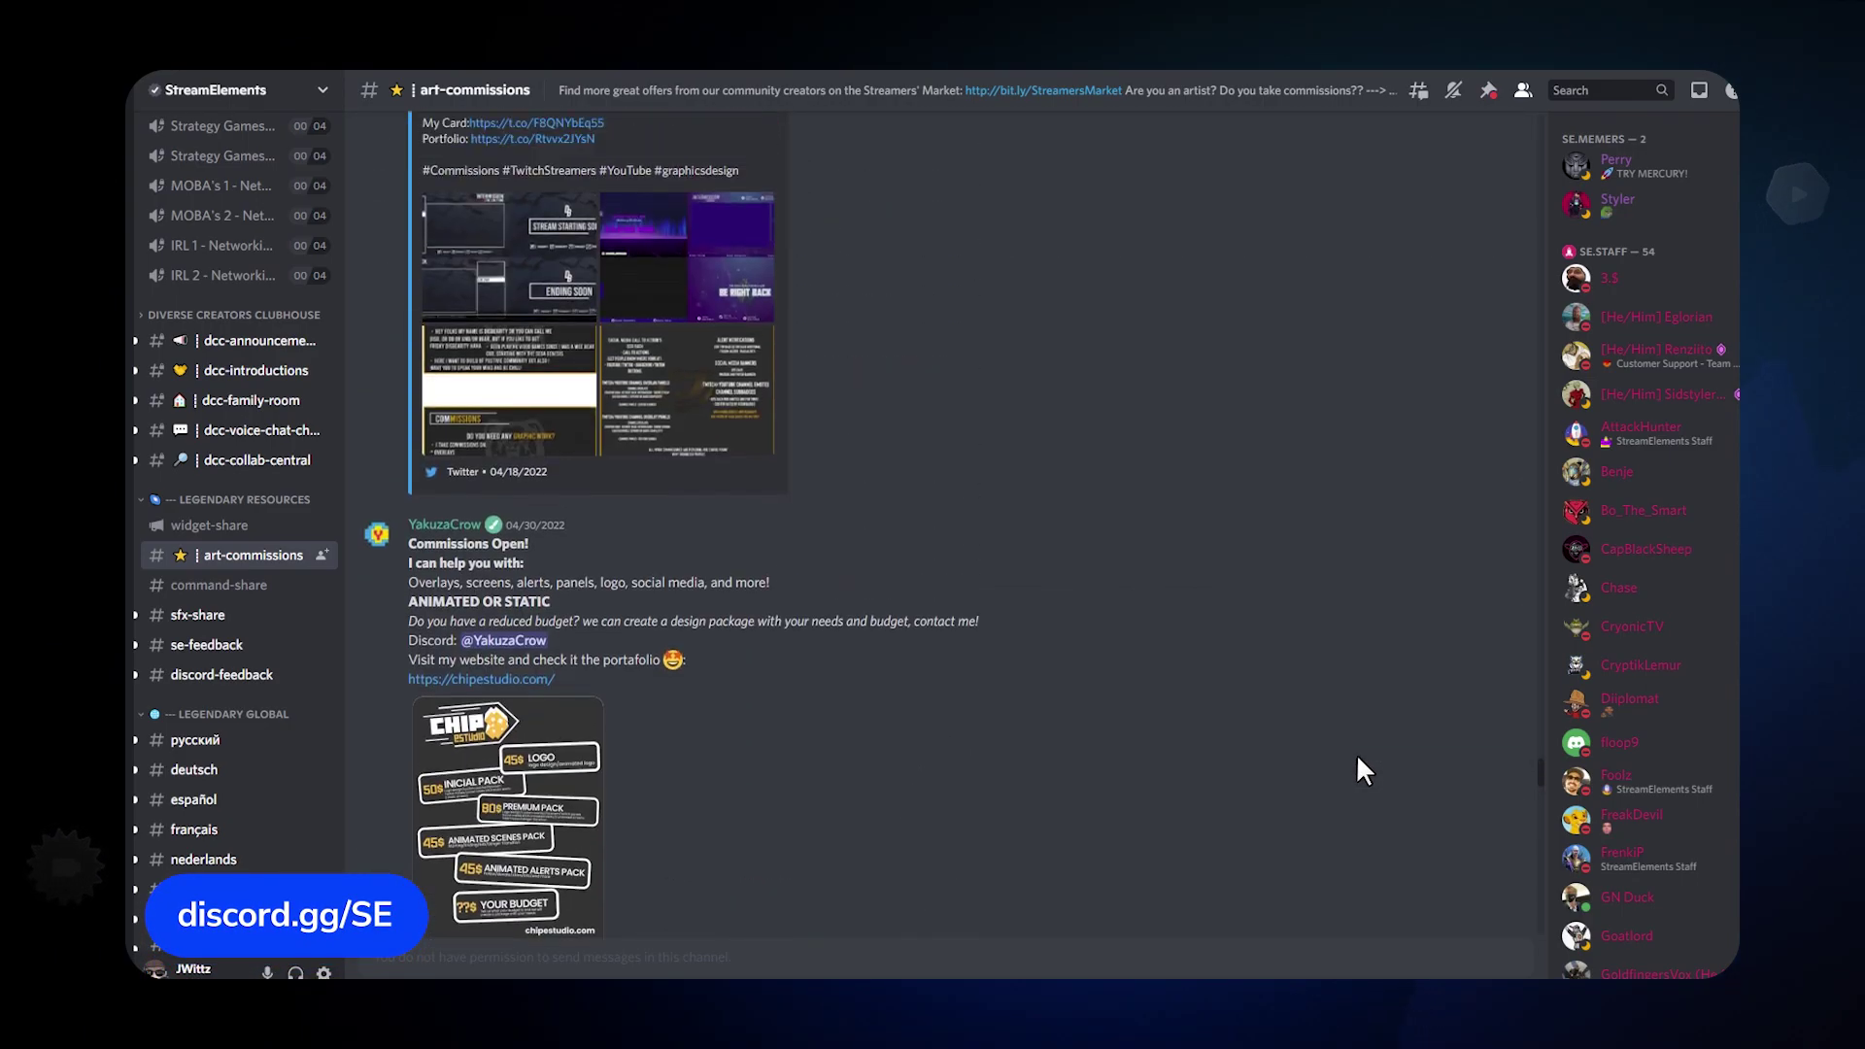
pyautogui.scroll(10, 1358, 759)
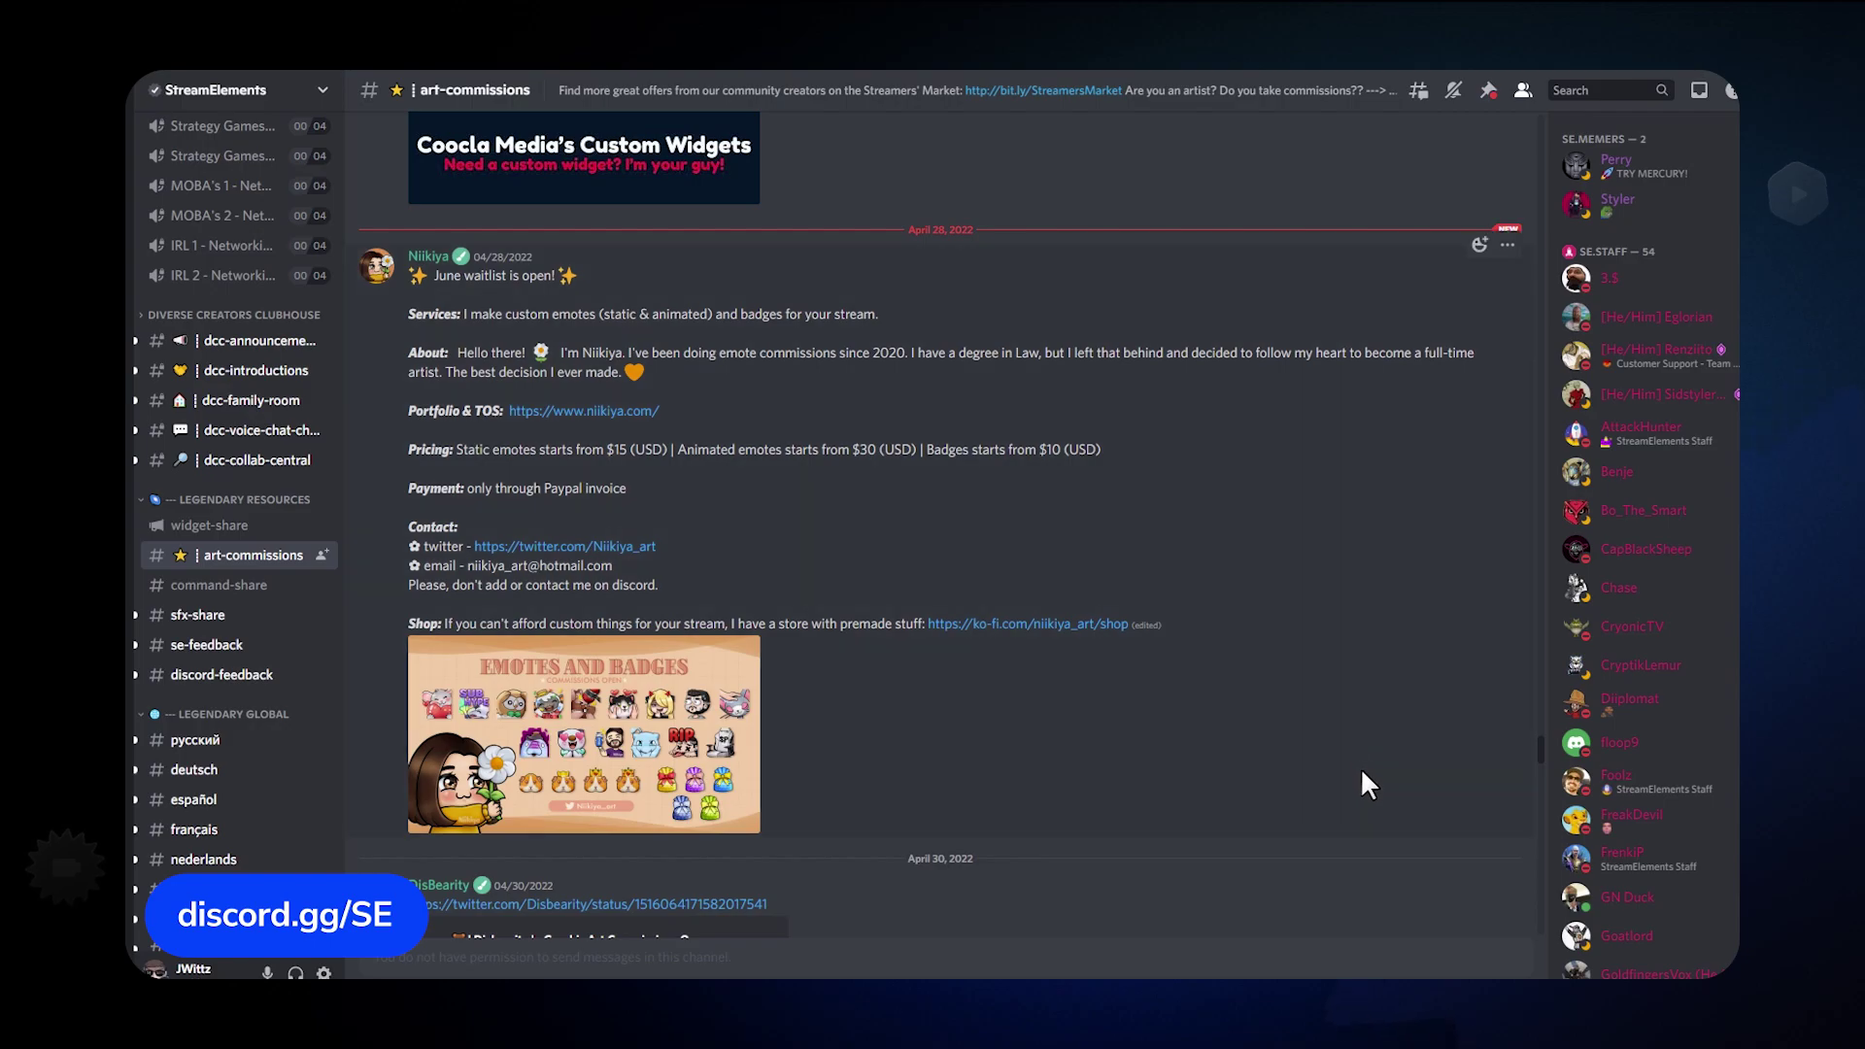
pyautogui.scroll(3, 1361, 766)
pyautogui.scroll(8, 1362, 766)
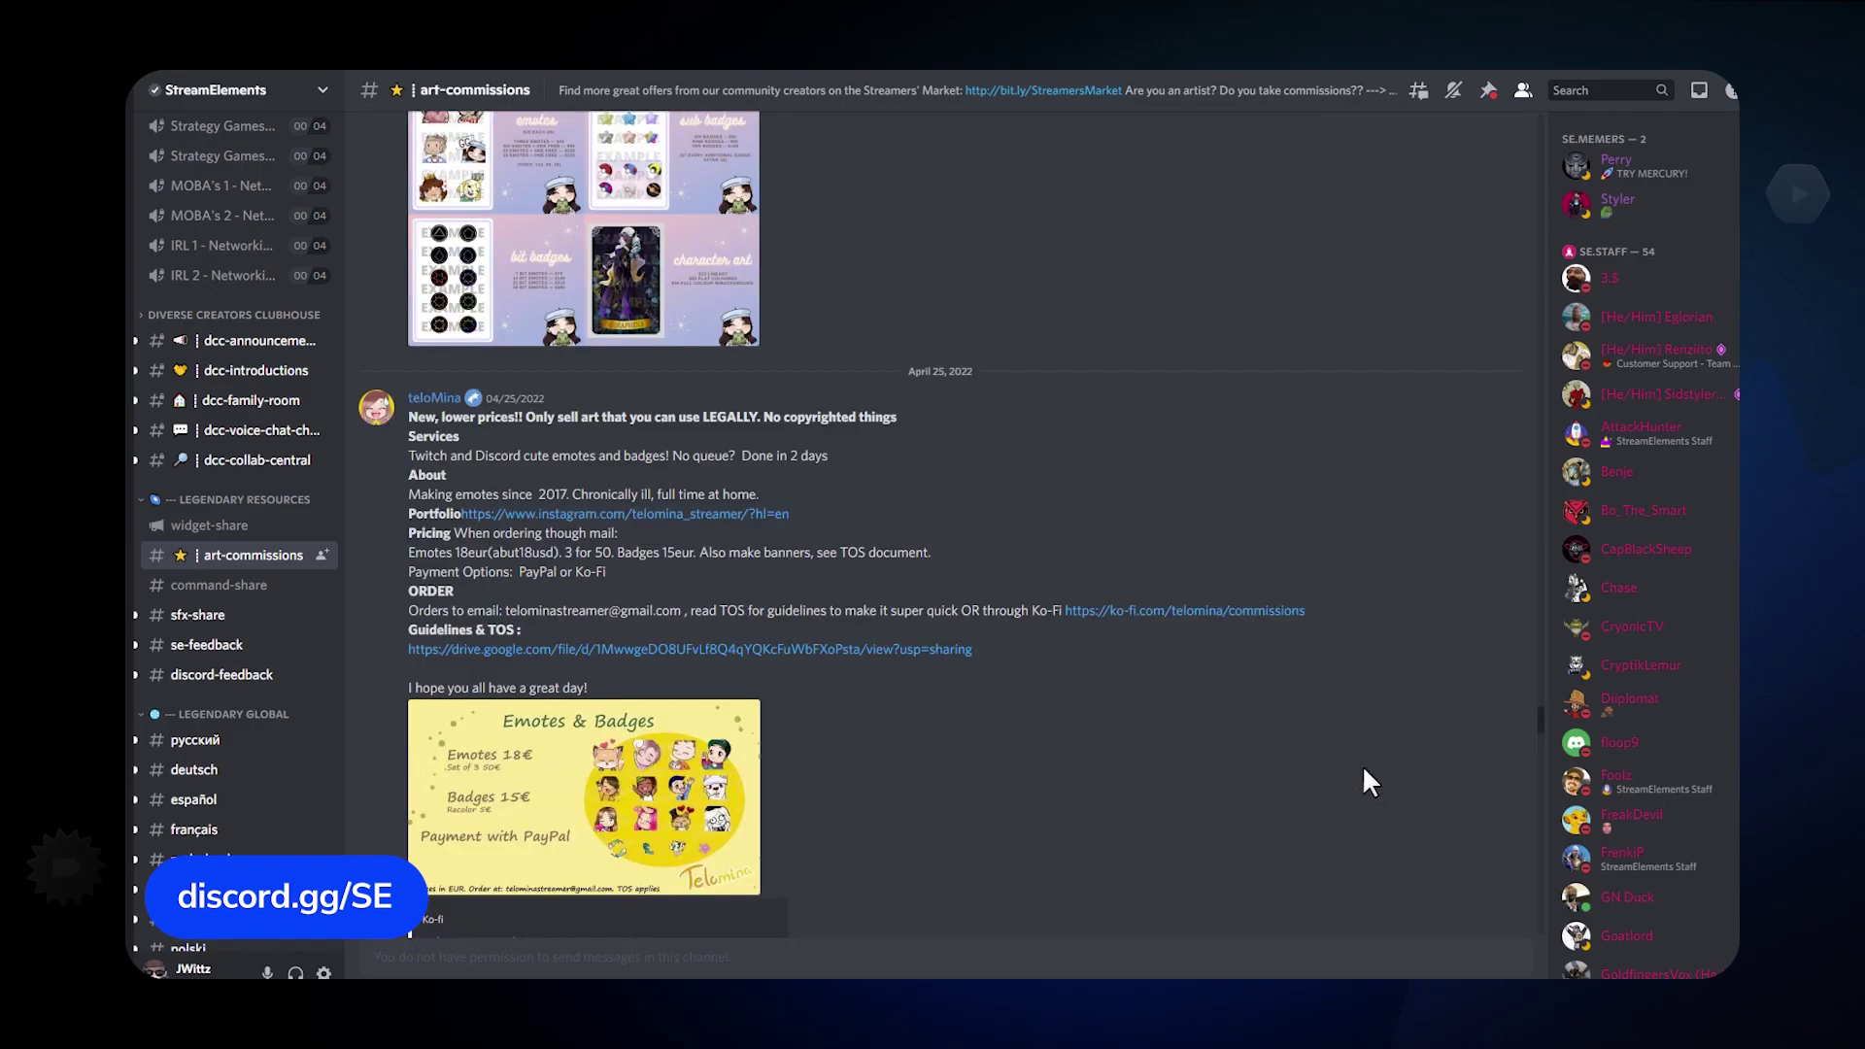
pyautogui.scroll(8, 1362, 766)
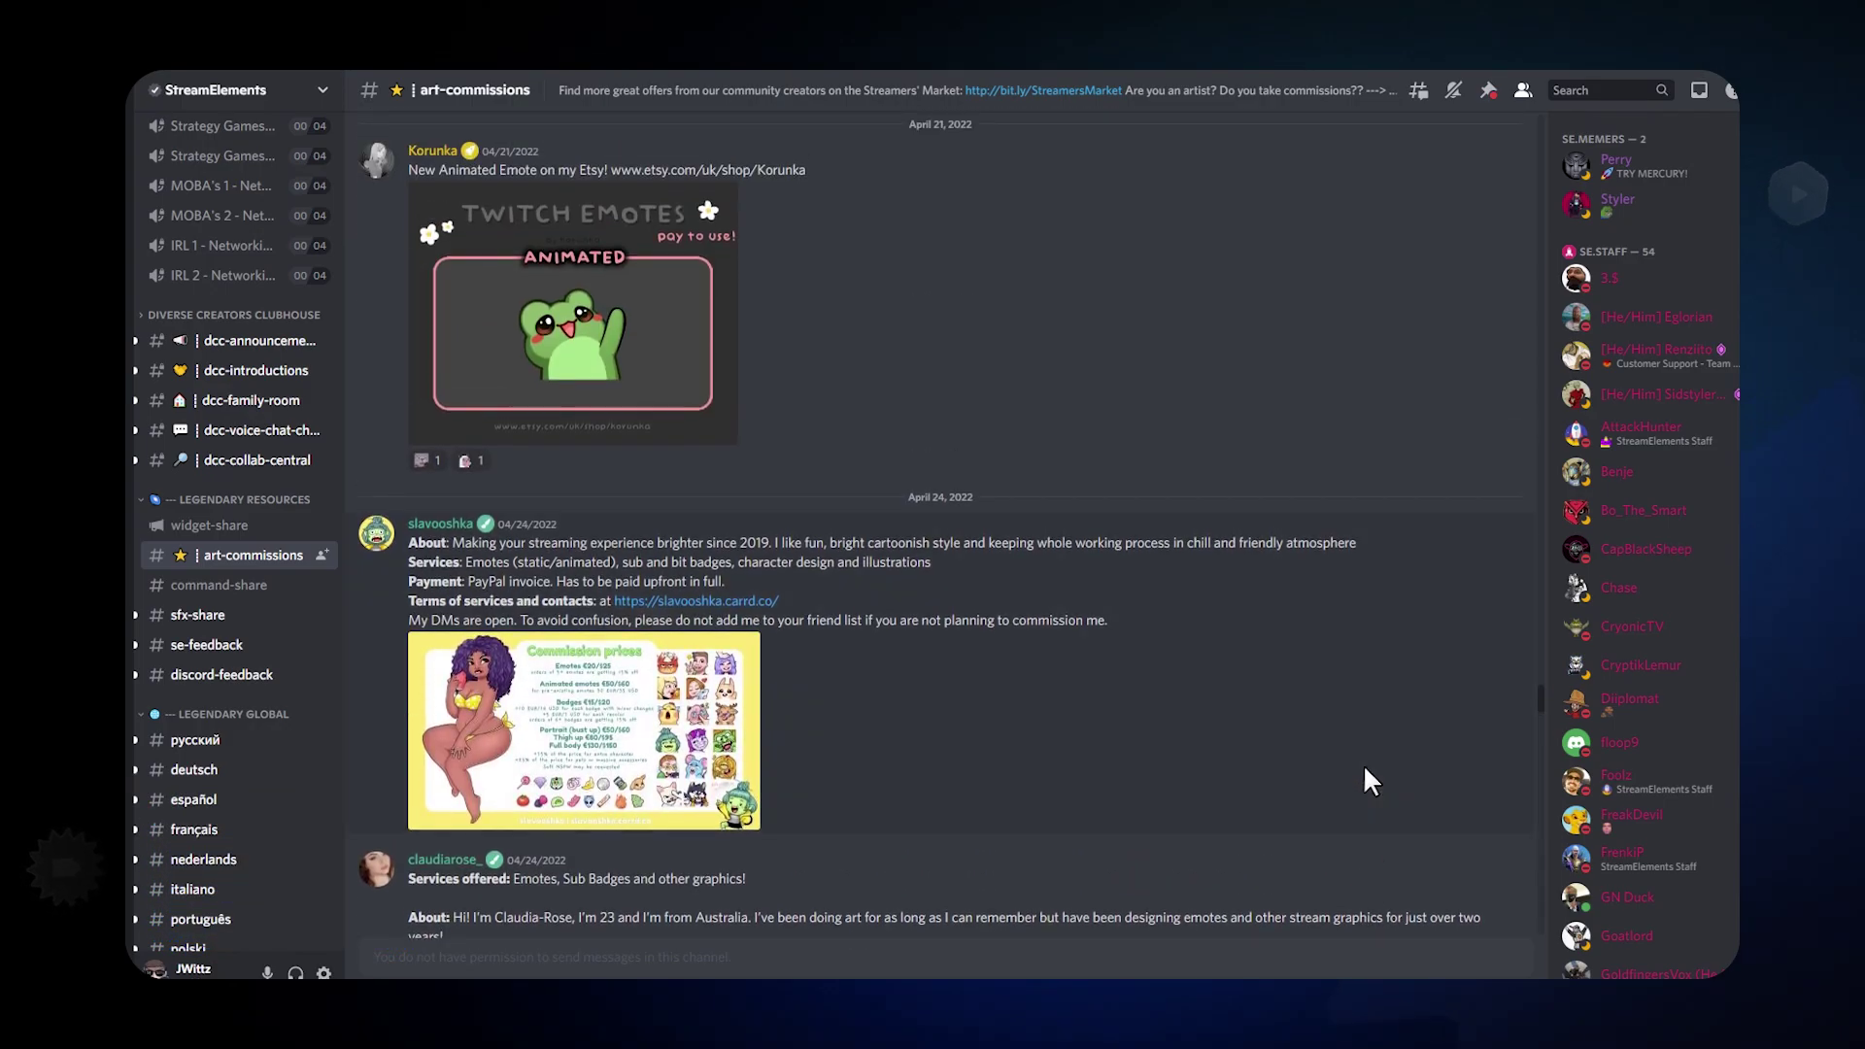
pyautogui.scroll(8, 1365, 768)
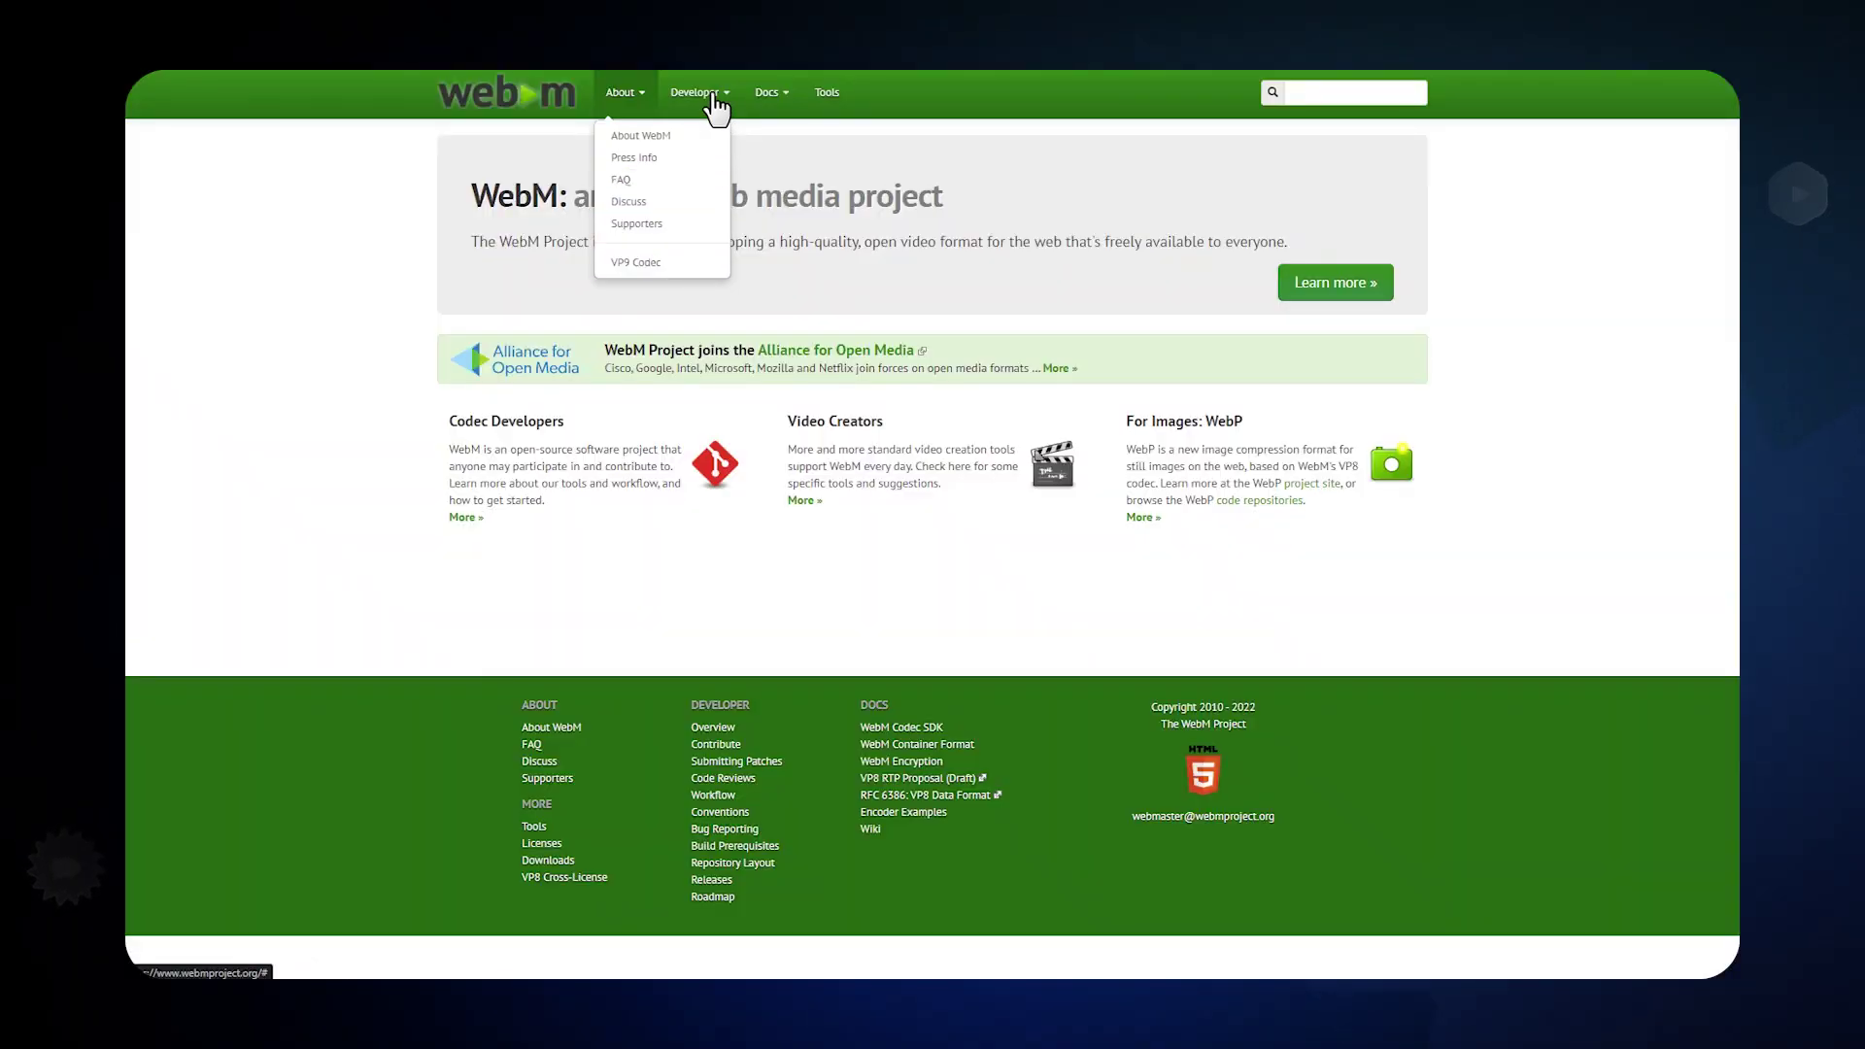
# Go to the WebM Project's Tools page and scroll through the free, open-source VPx and WebM tools
pyautogui.click(782, 95)
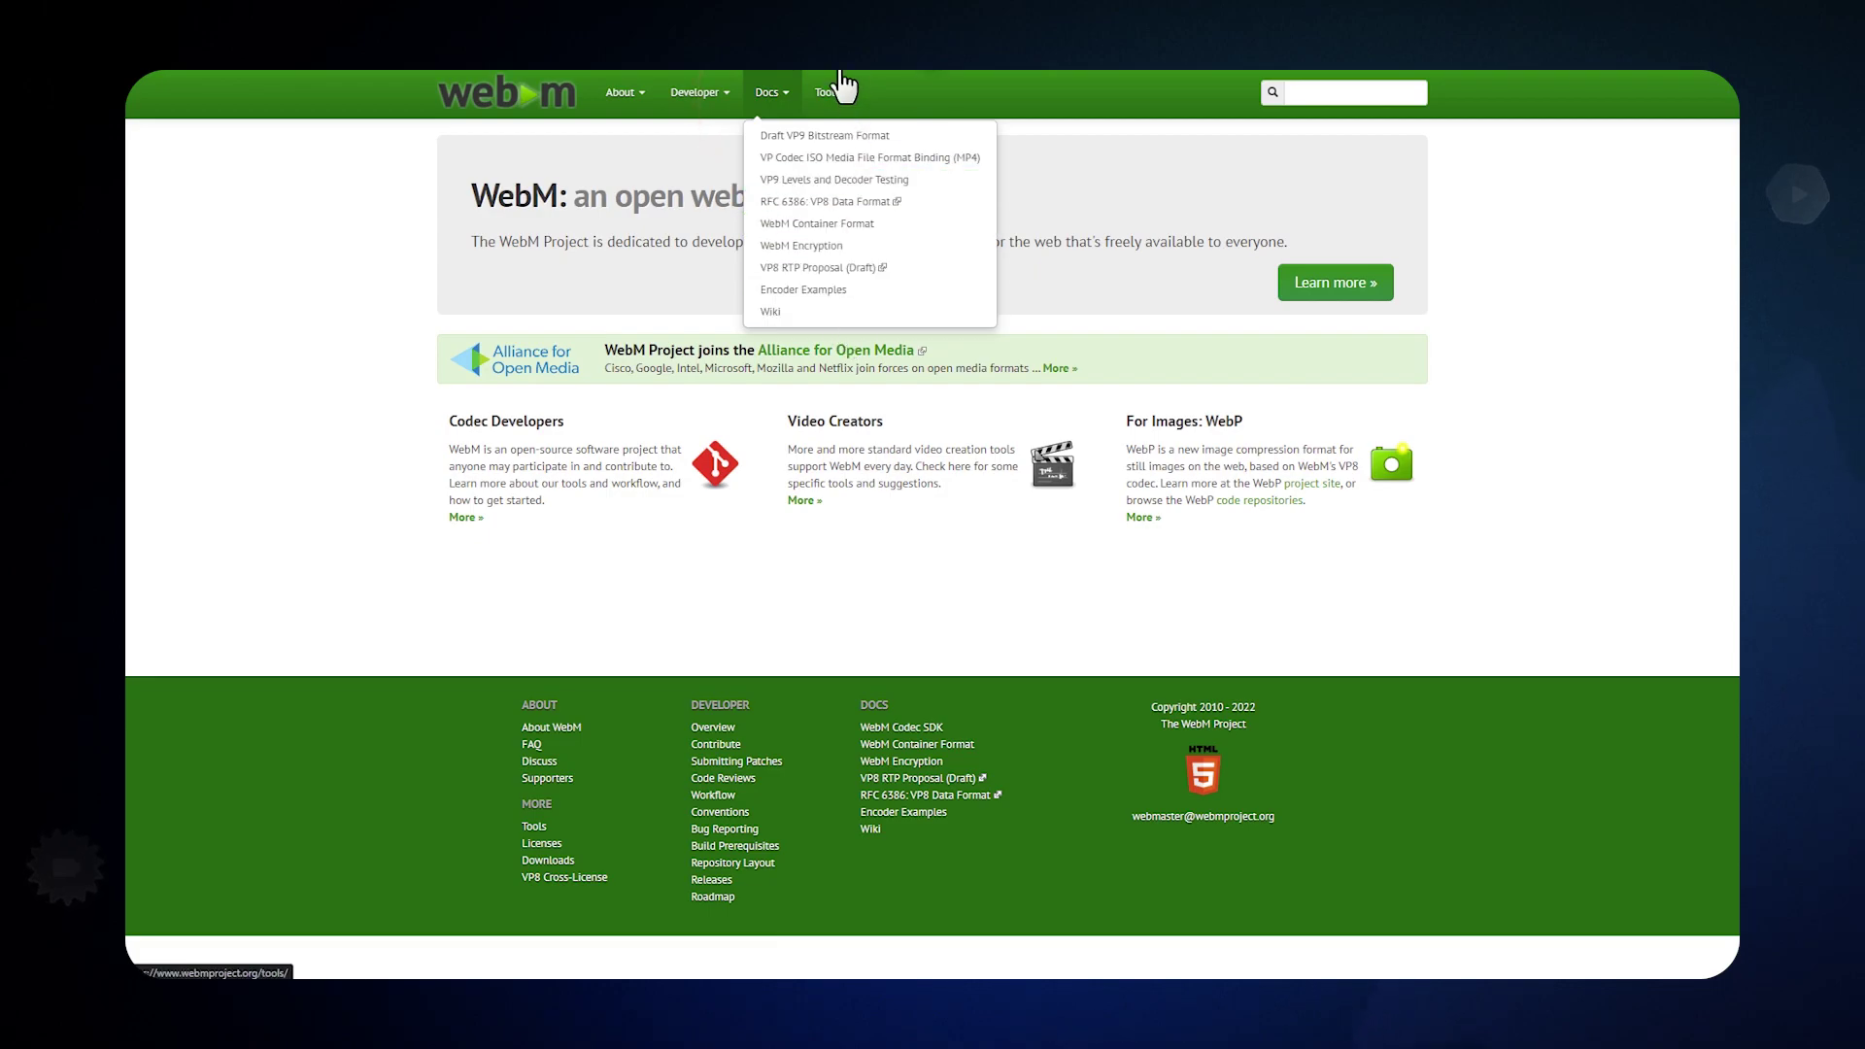
pyautogui.click(841, 78)
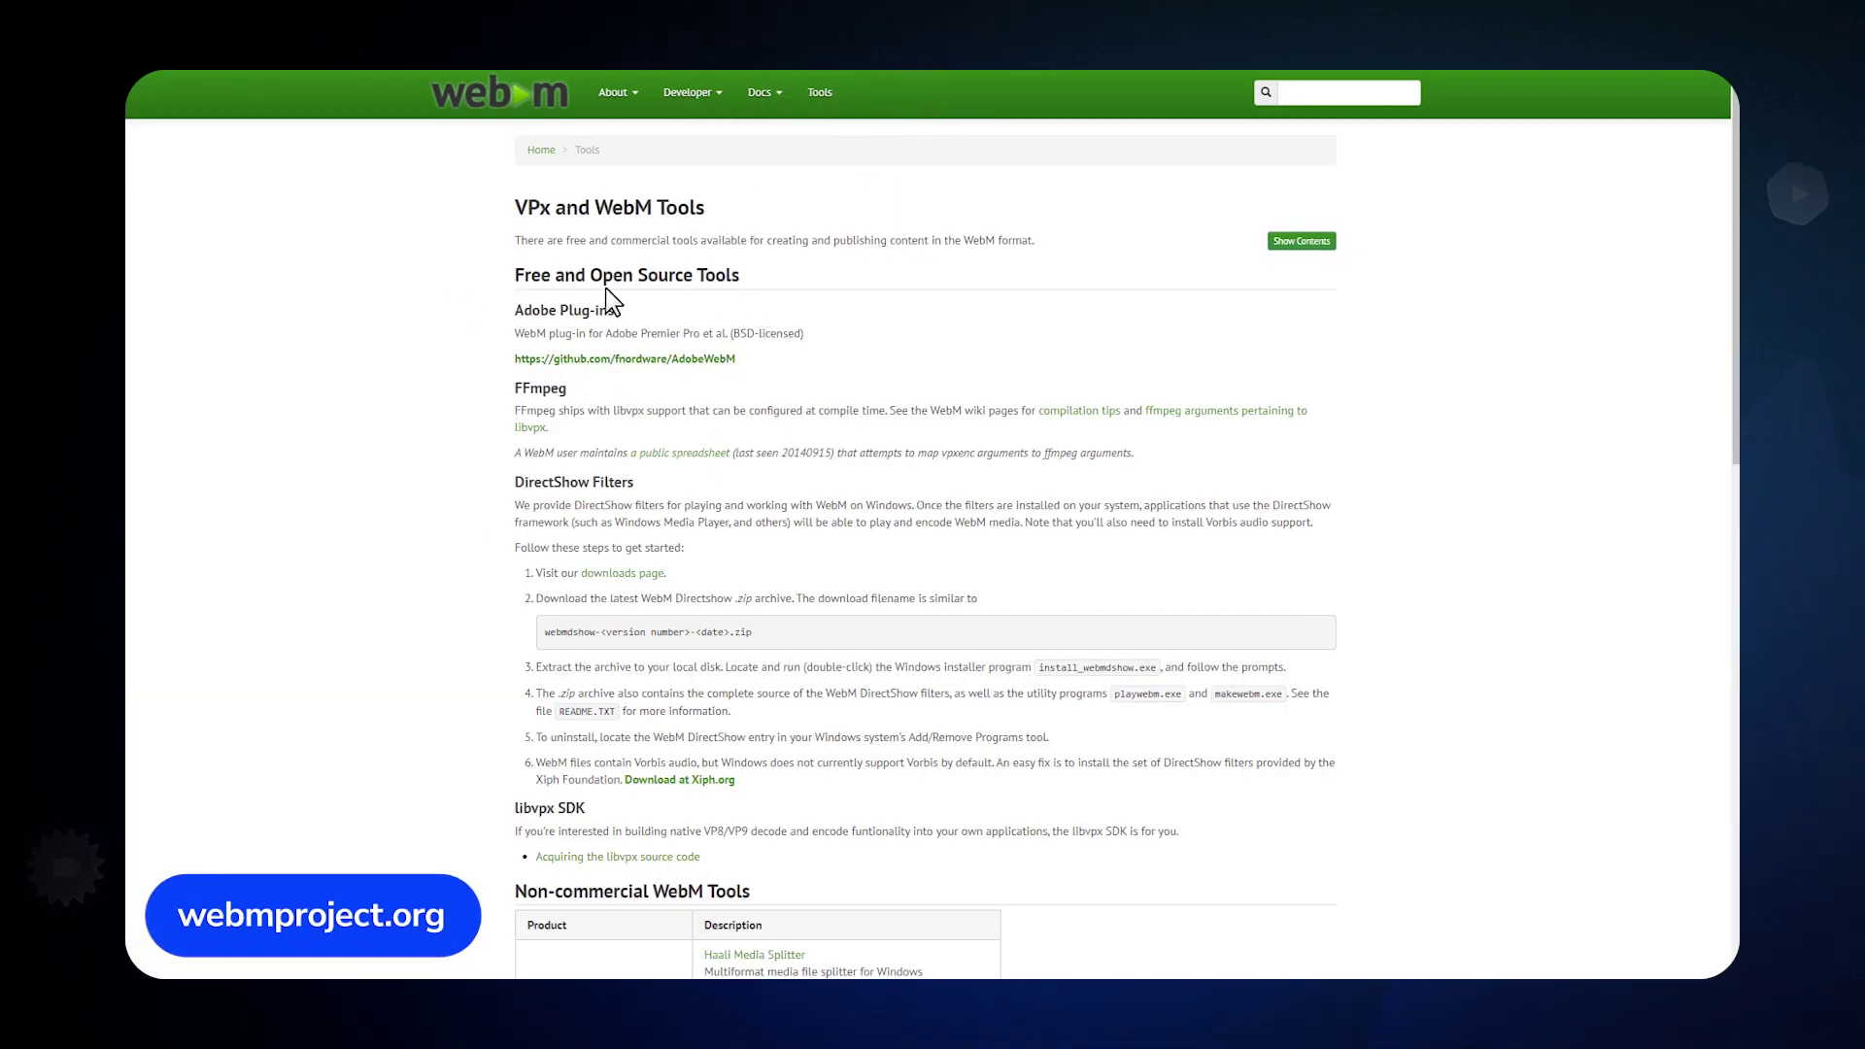
pyautogui.scroll(-3, 395, 461)
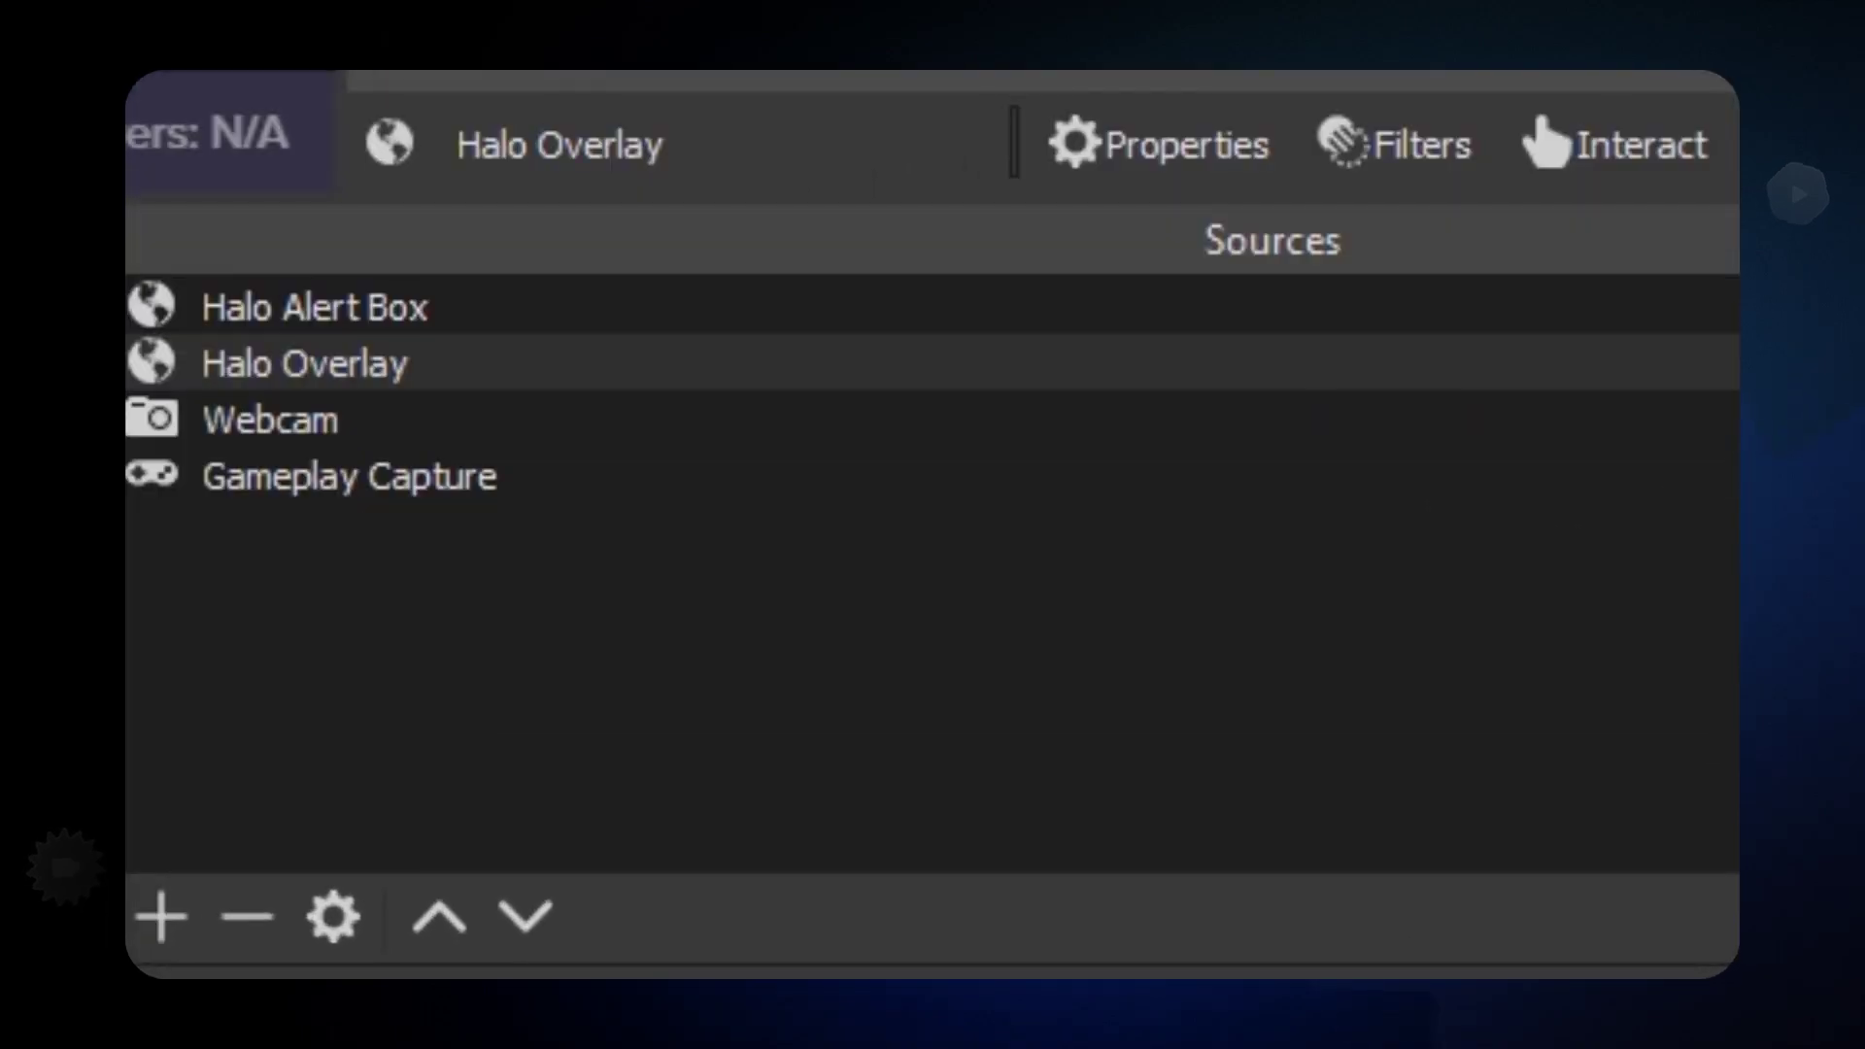
# Drag the Halo Alert Box source lower and left on the canvas, then create and save a blank overlay
pyautogui.click(268, 307)
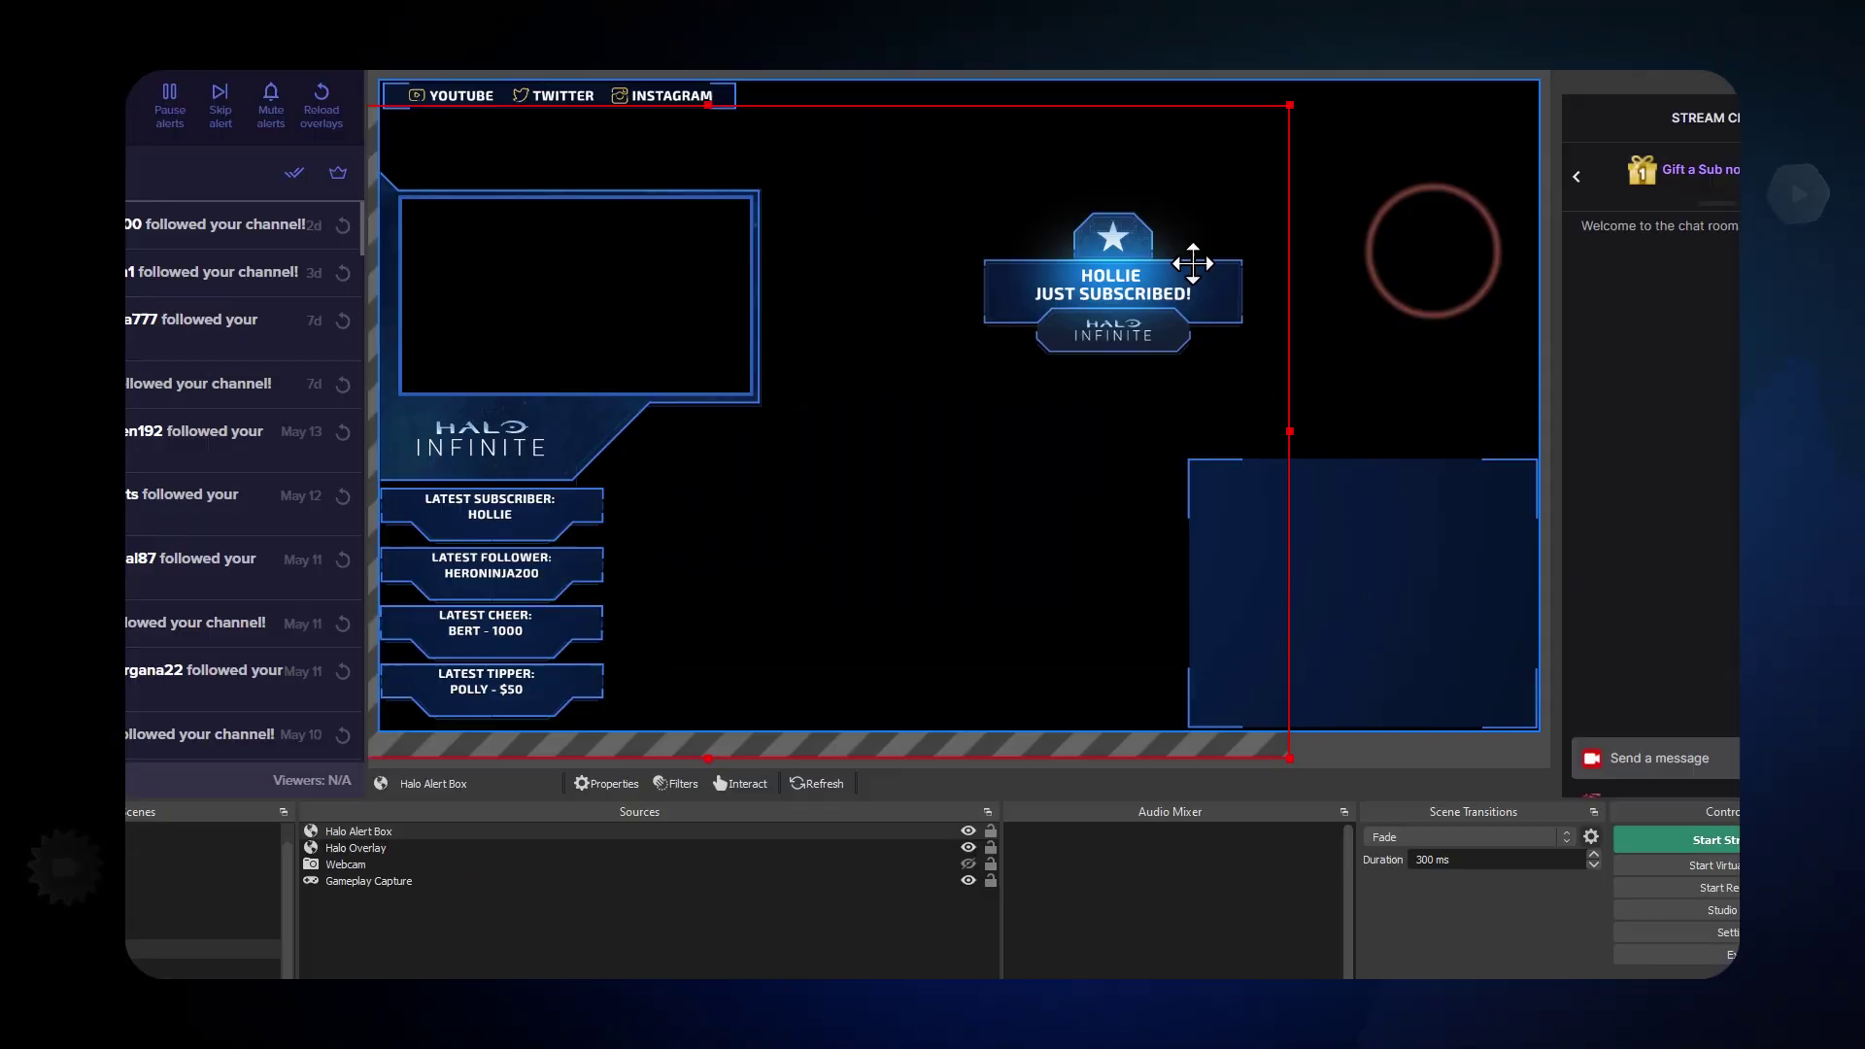
pyautogui.moveTo(1242, 242); pyautogui.dragTo(1030, 399)
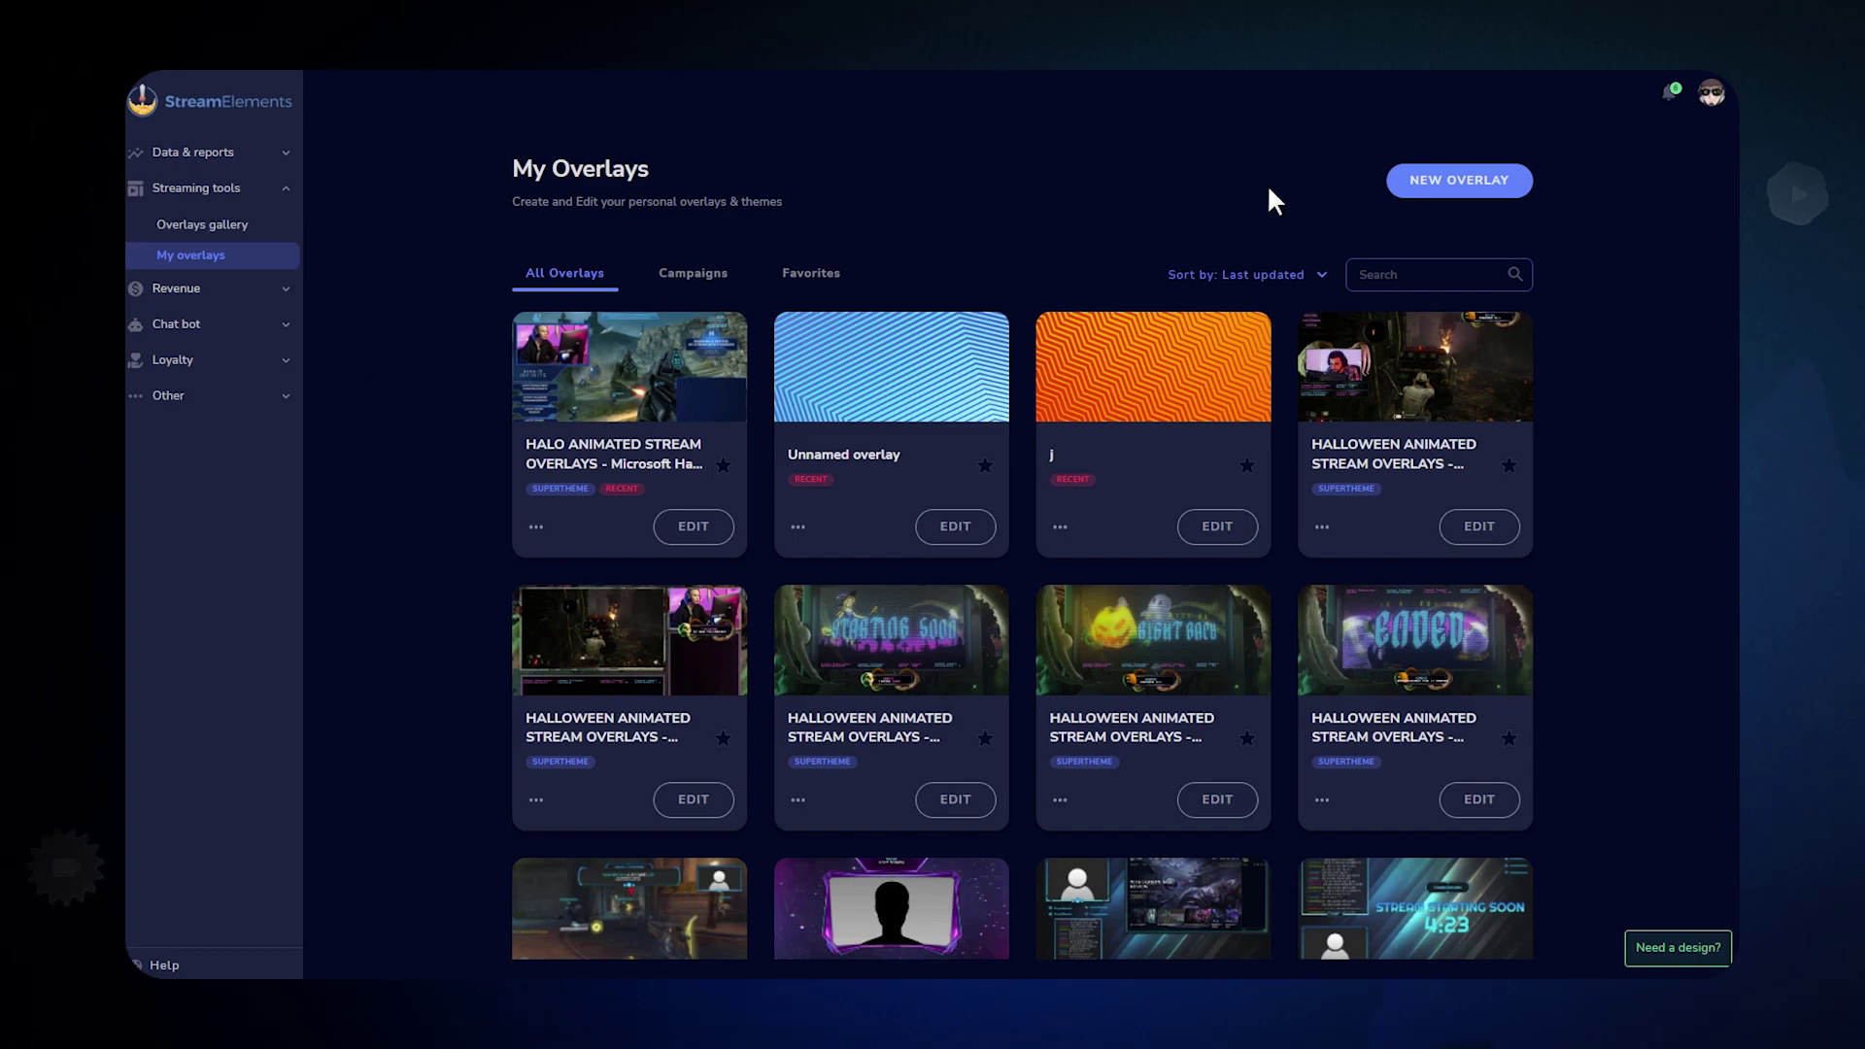
pyautogui.click(1463, 184)
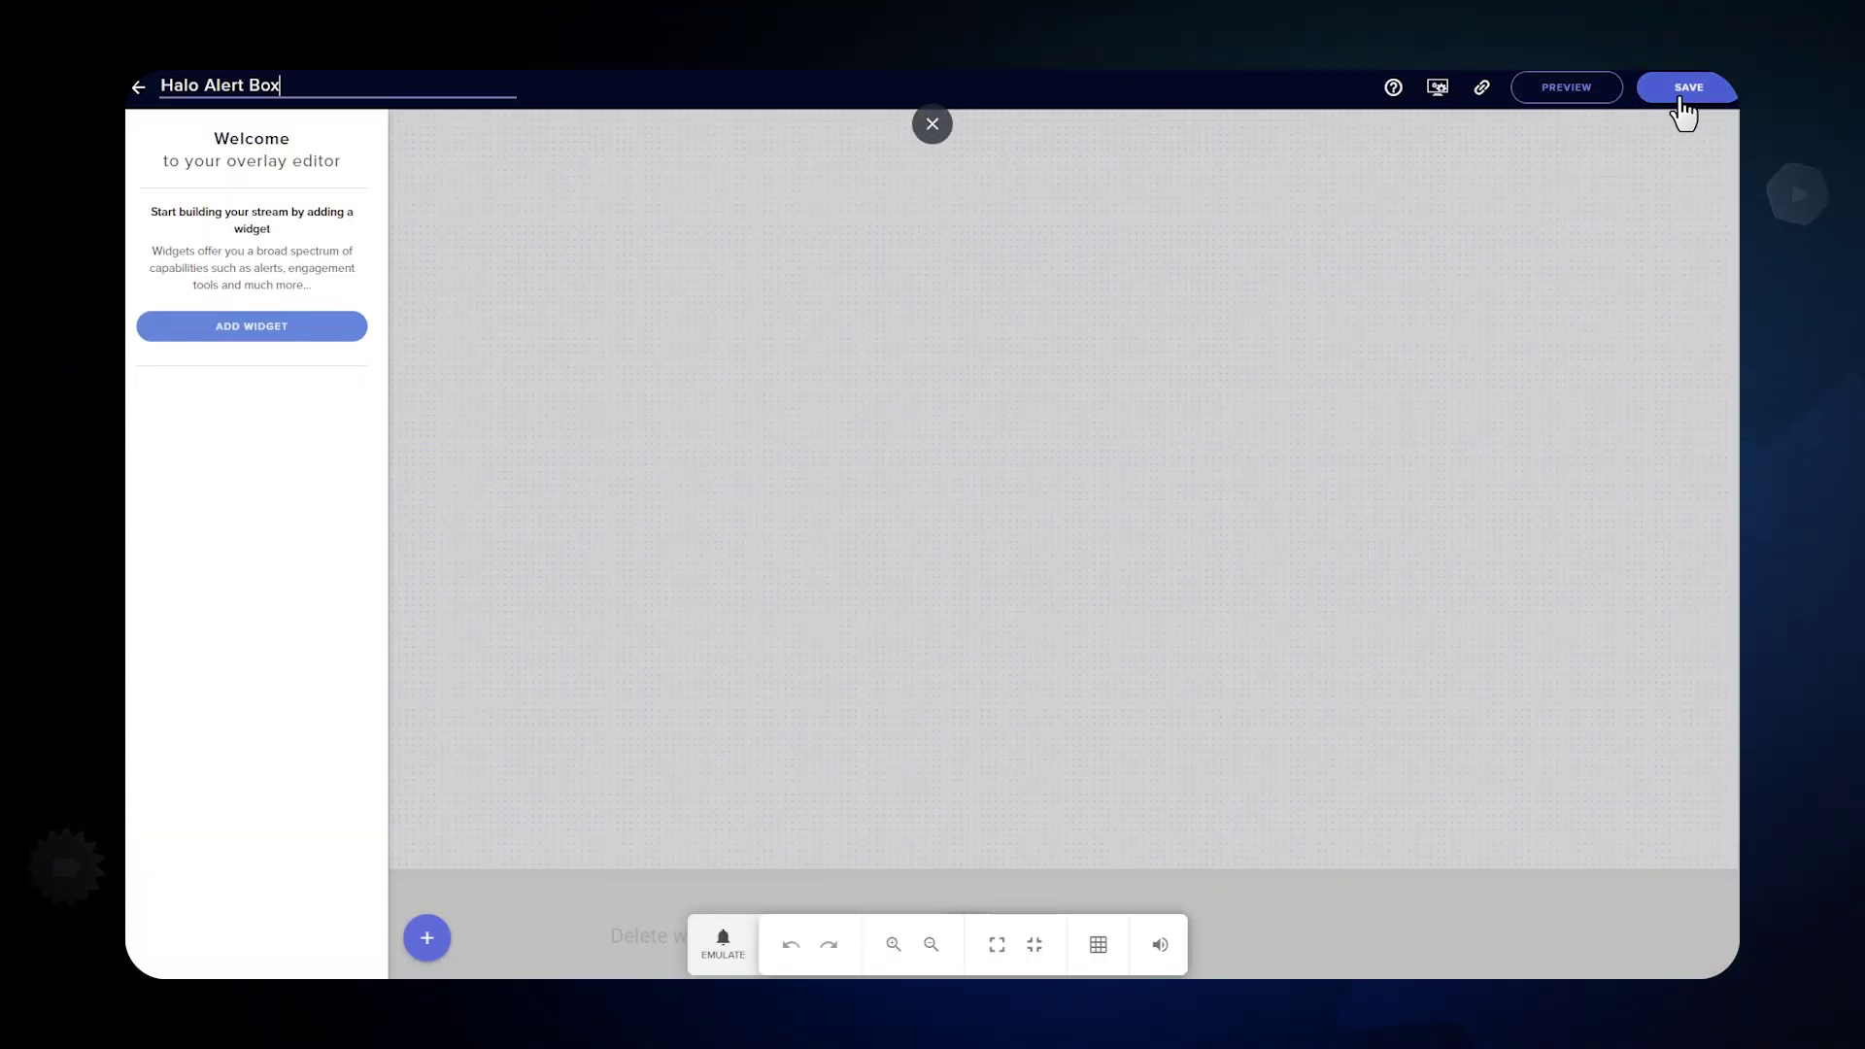
pyautogui.click(1684, 114)
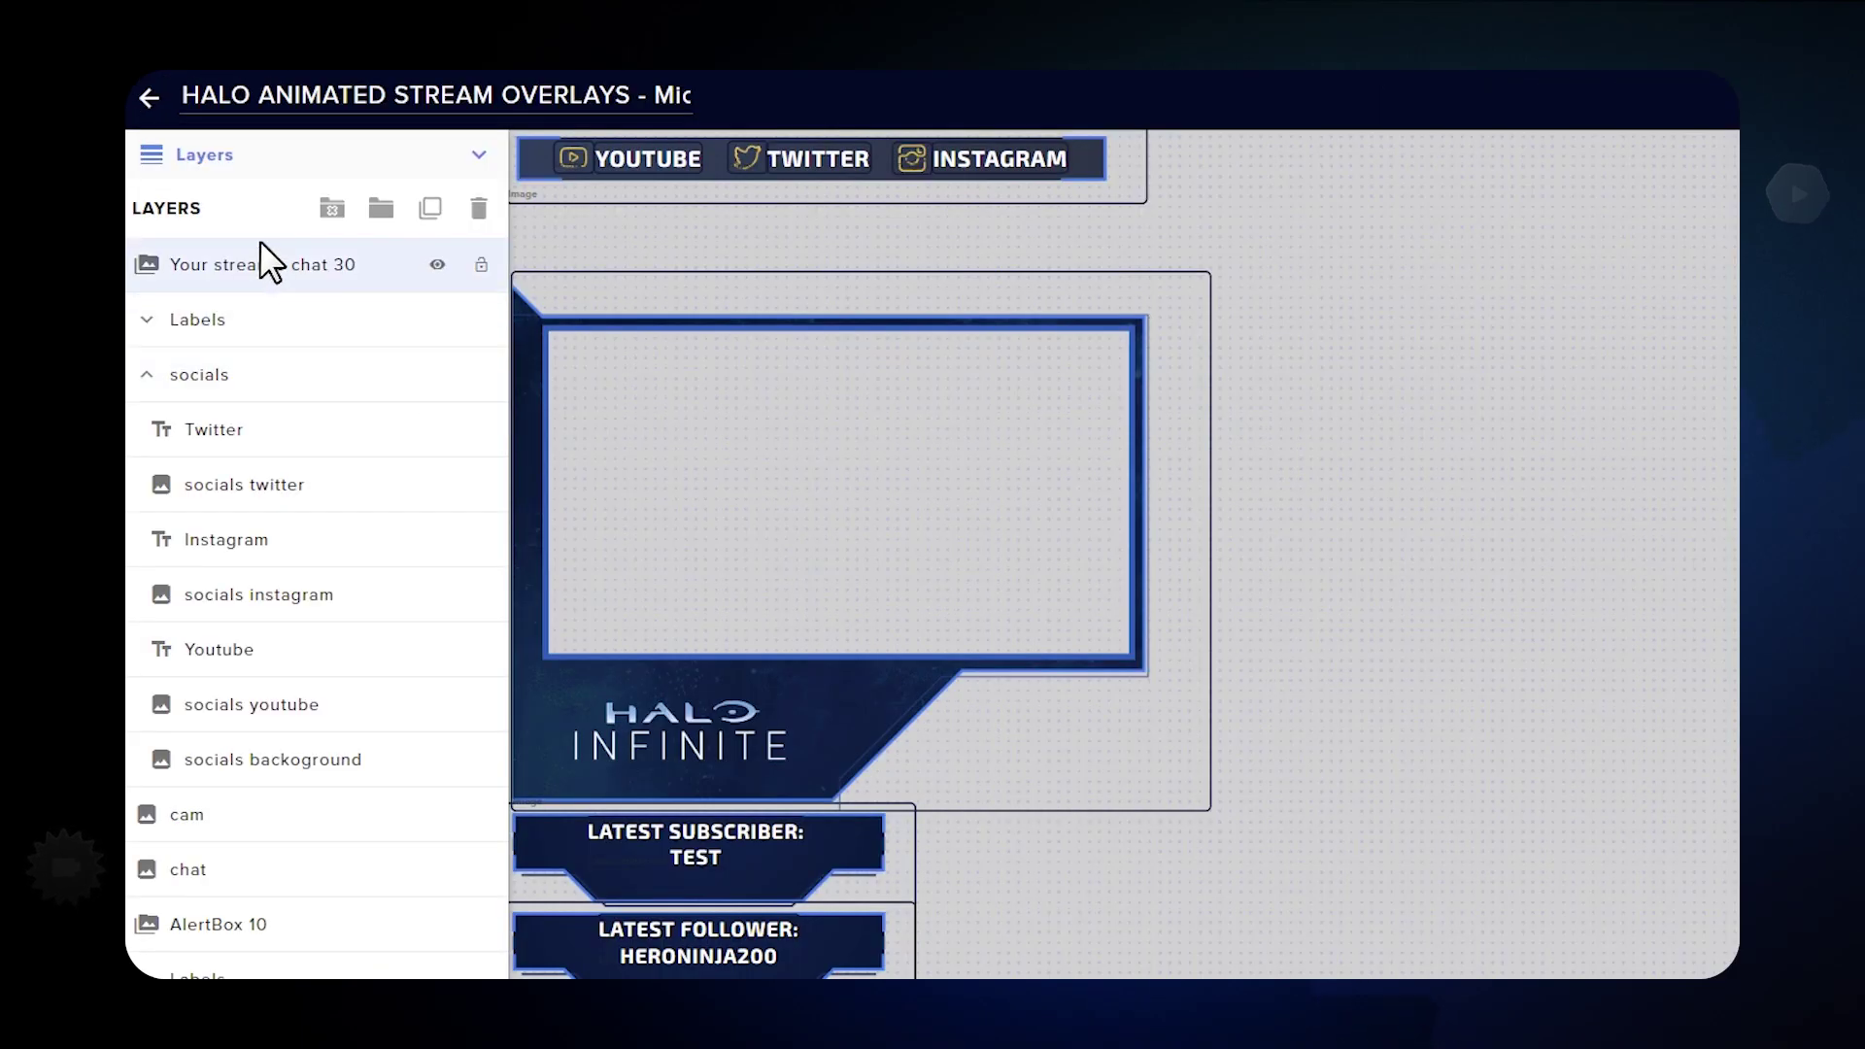
# Duplicate the Halo overlay's AlertBox 10 widget into the Halo Alert Box overlay
pyautogui.click(259, 931)
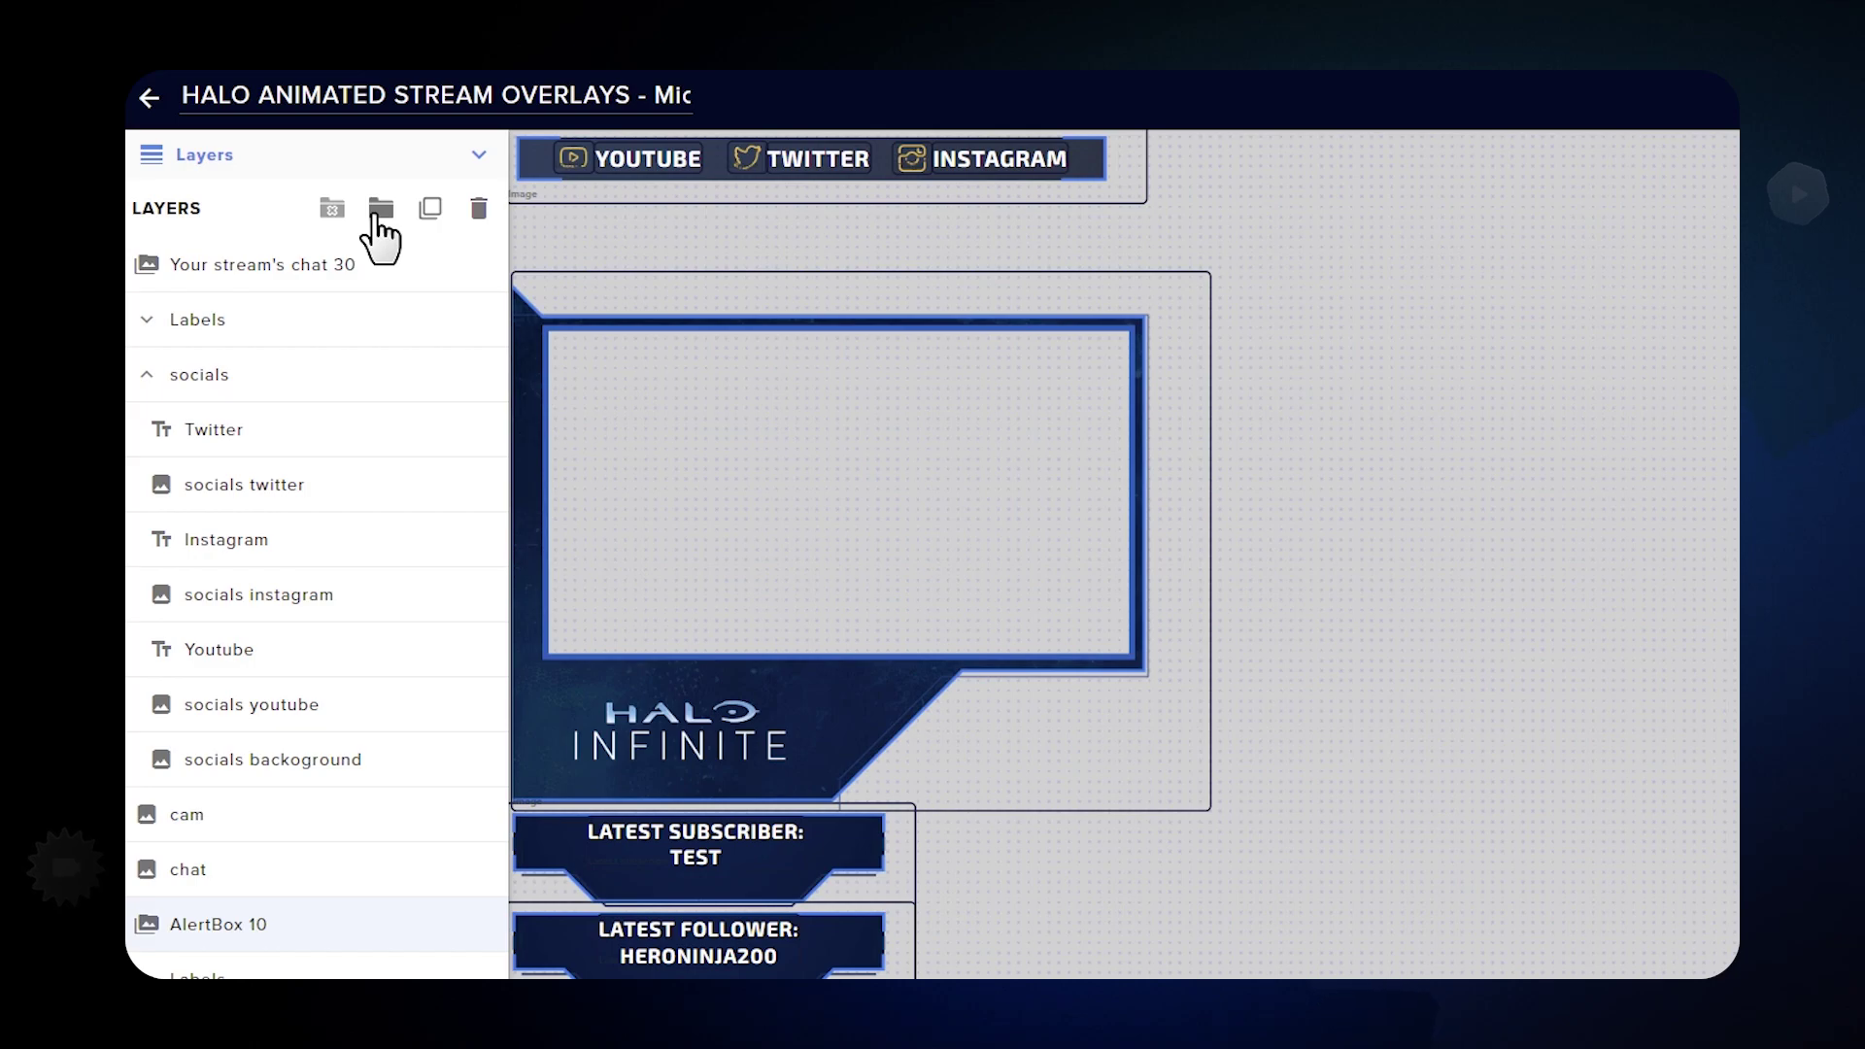
pyautogui.click(432, 214)
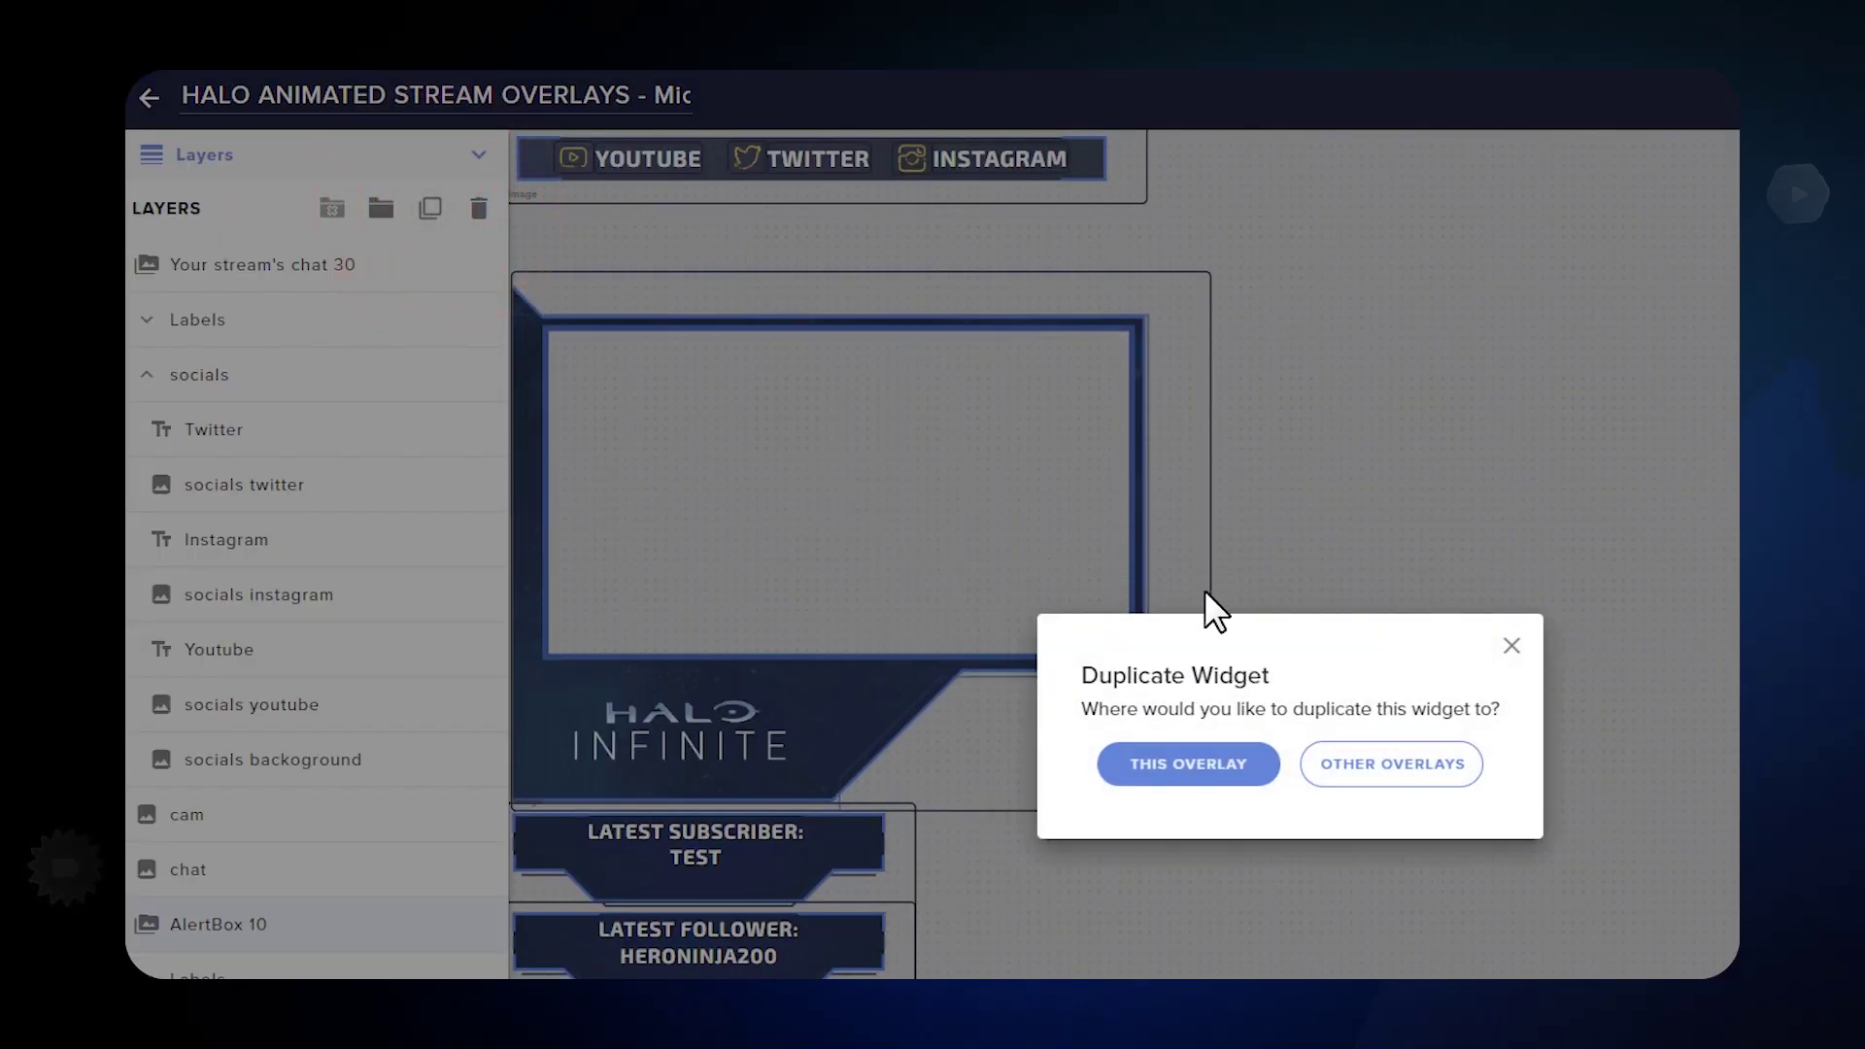
pyautogui.click(1410, 764)
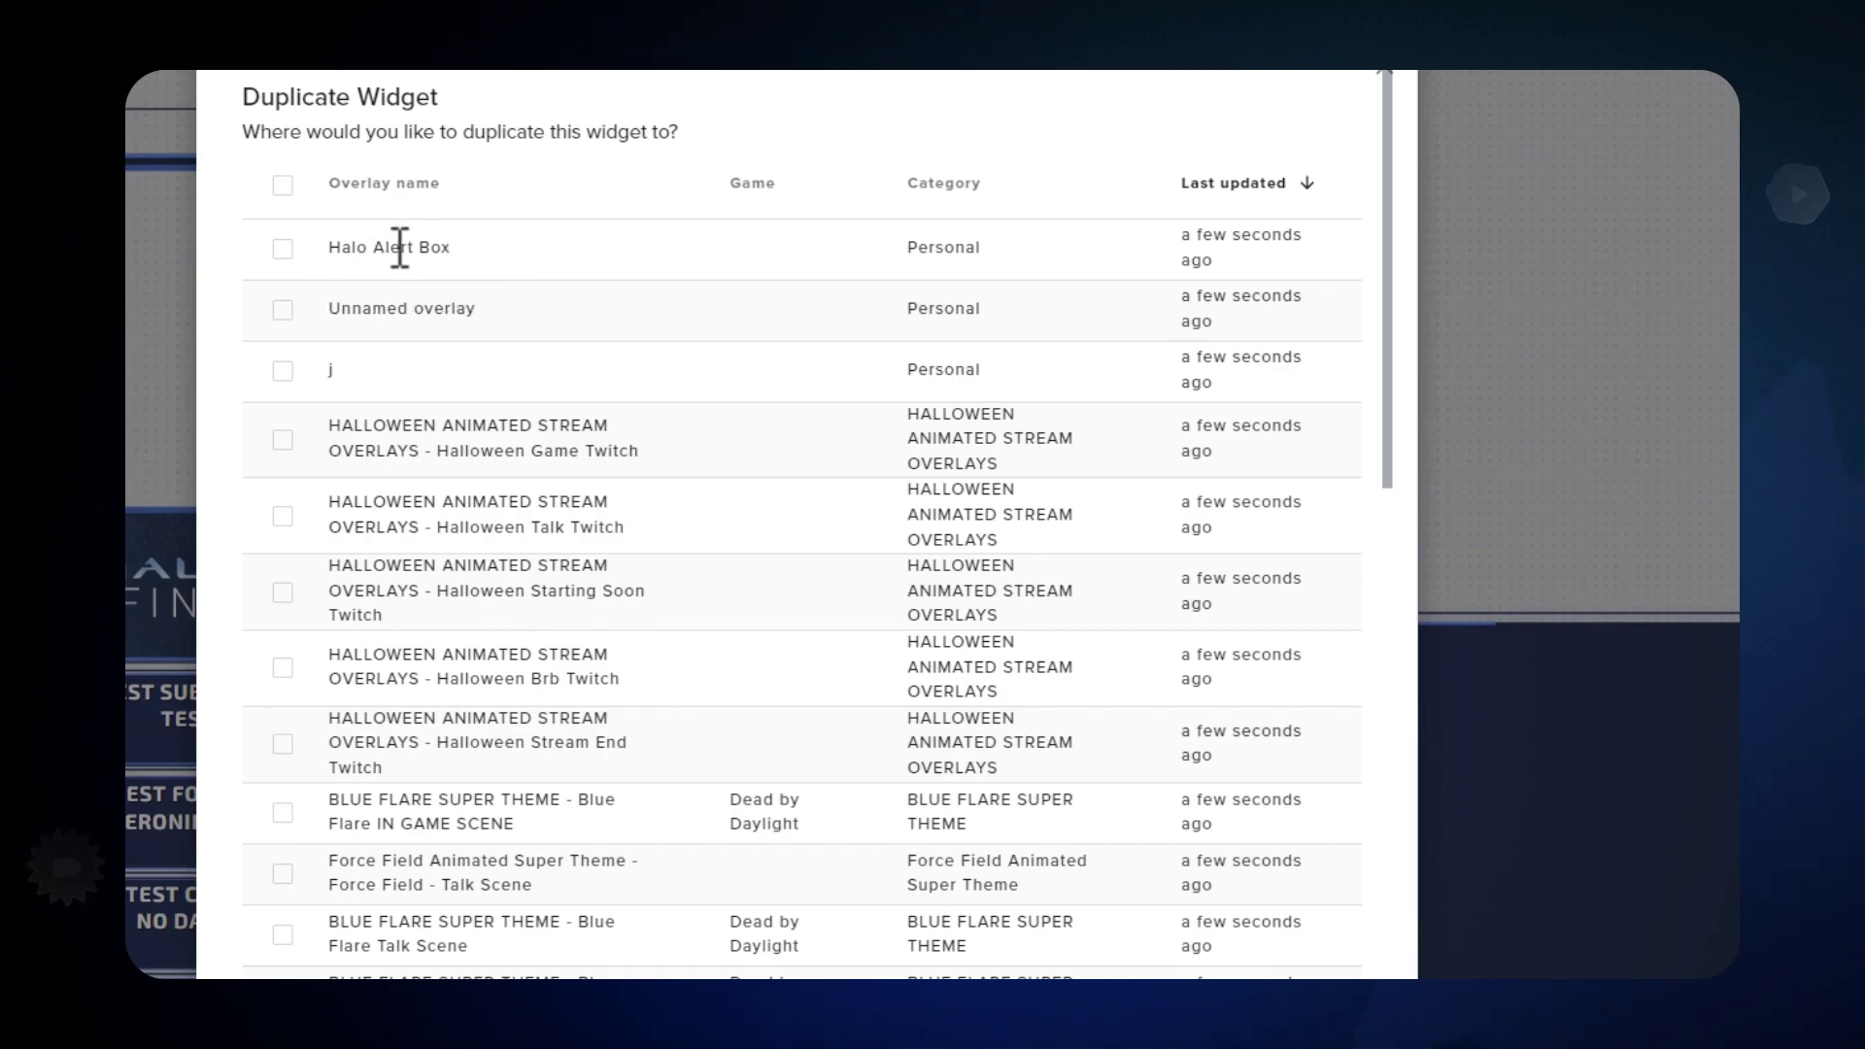
pyautogui.click(283, 249)
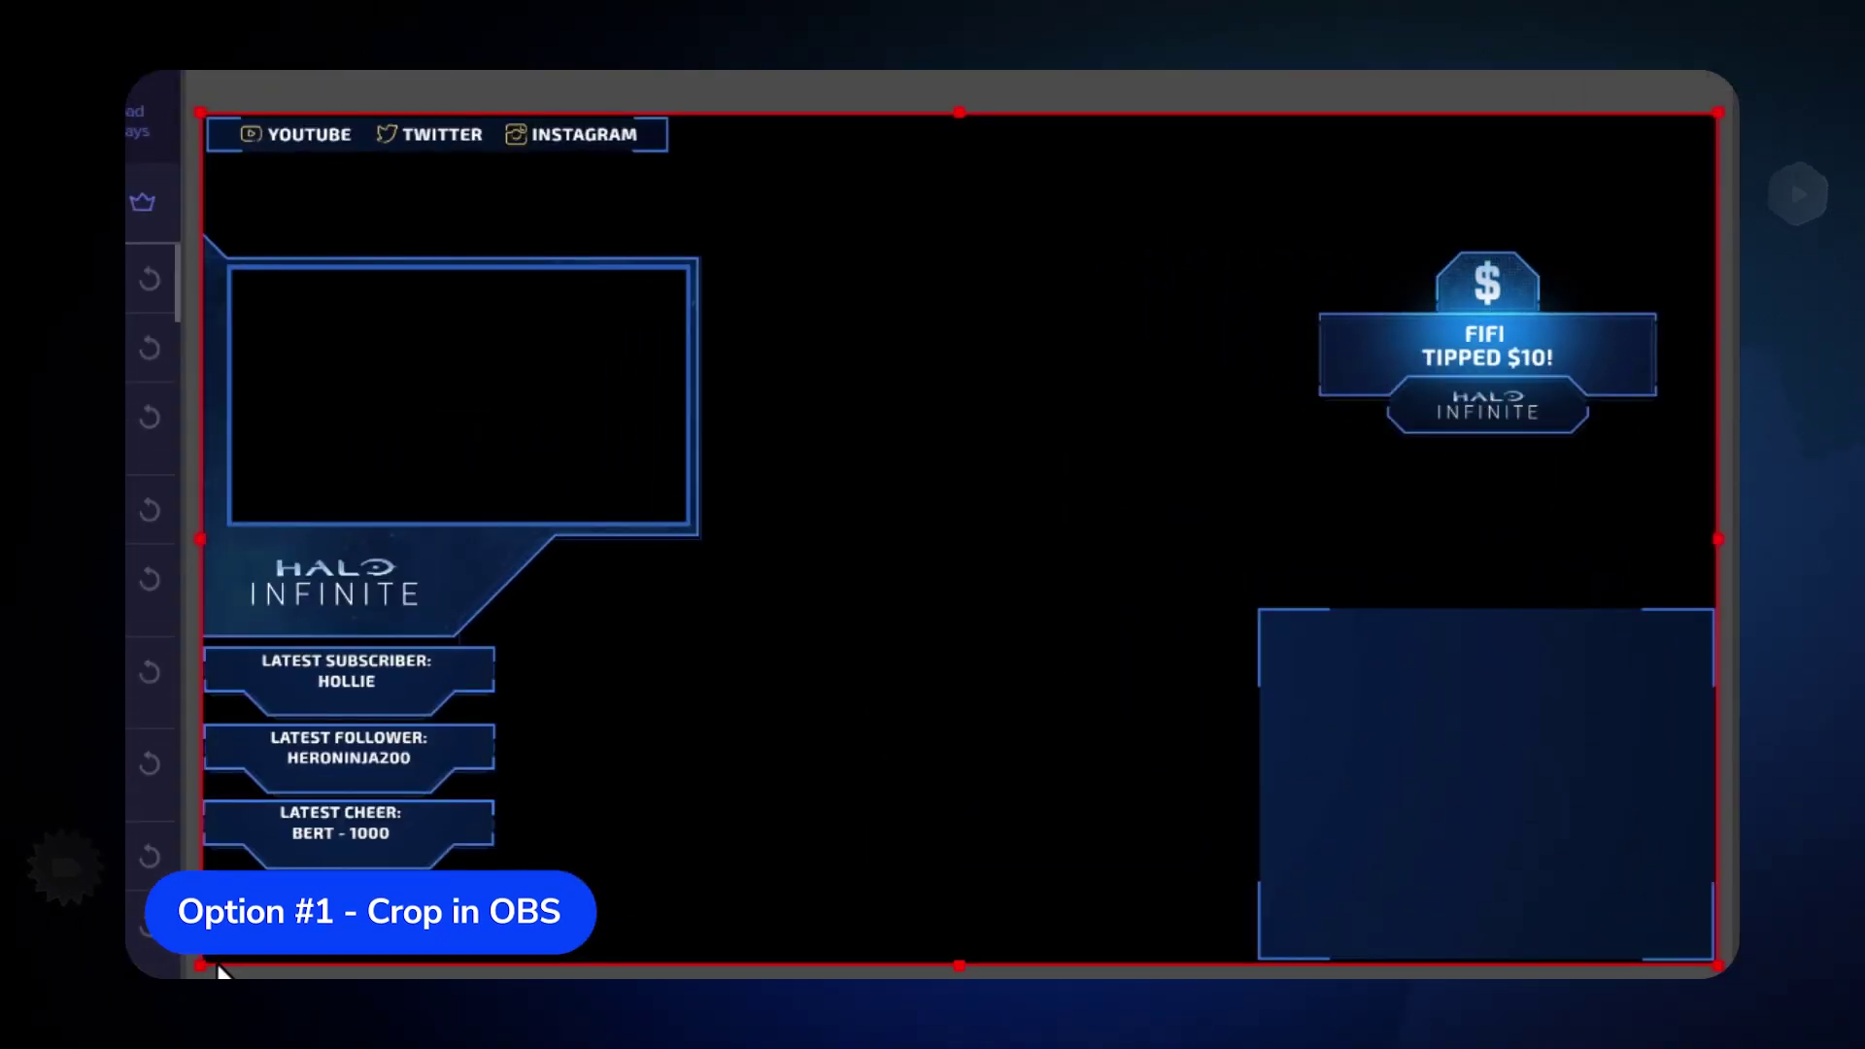
# Crop the overlay source to the alert graphic, then move and resize it to the top right
pyautogui.moveTo(208, 957); pyautogui.dragTo(1285, 471)
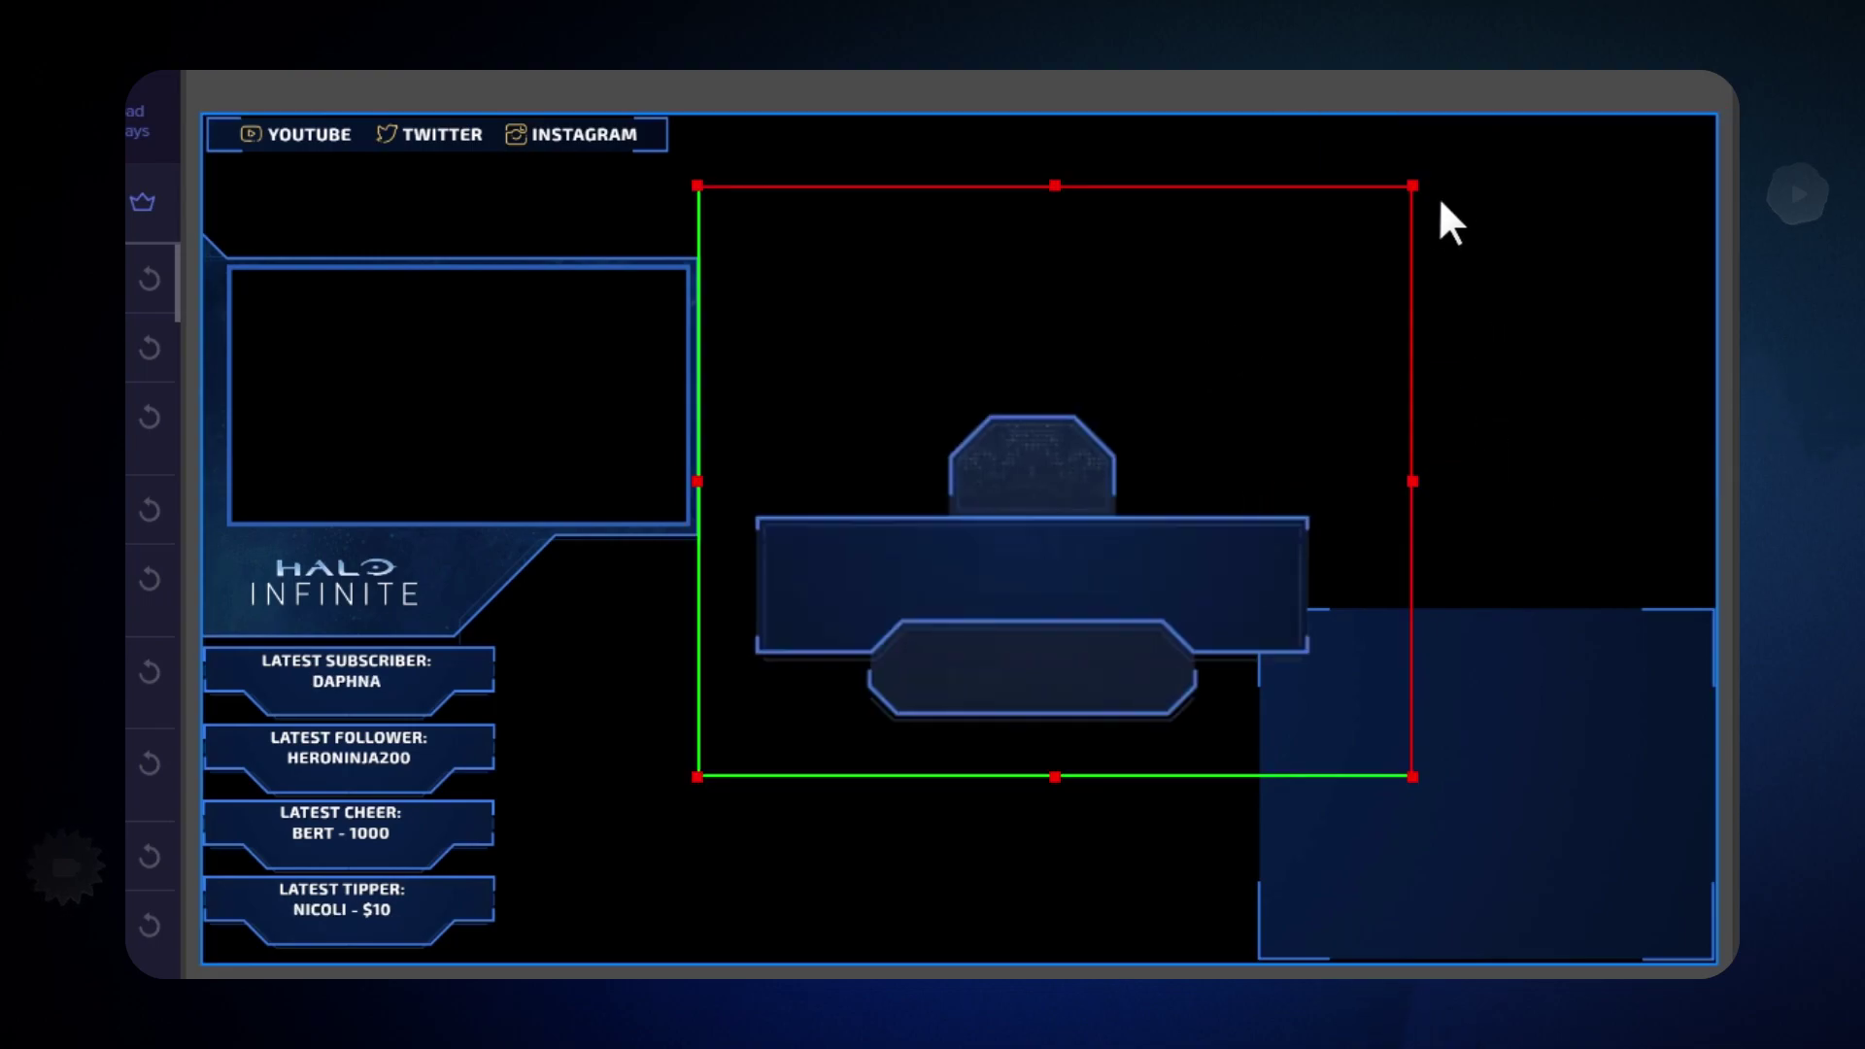
pyautogui.moveTo(1414, 185); pyautogui.dragTo(1338, 388)
pyautogui.moveTo(1090, 636); pyautogui.dragTo(1347, 443)
pyautogui.moveTo(941, 585); pyautogui.dragTo(1215, 446)
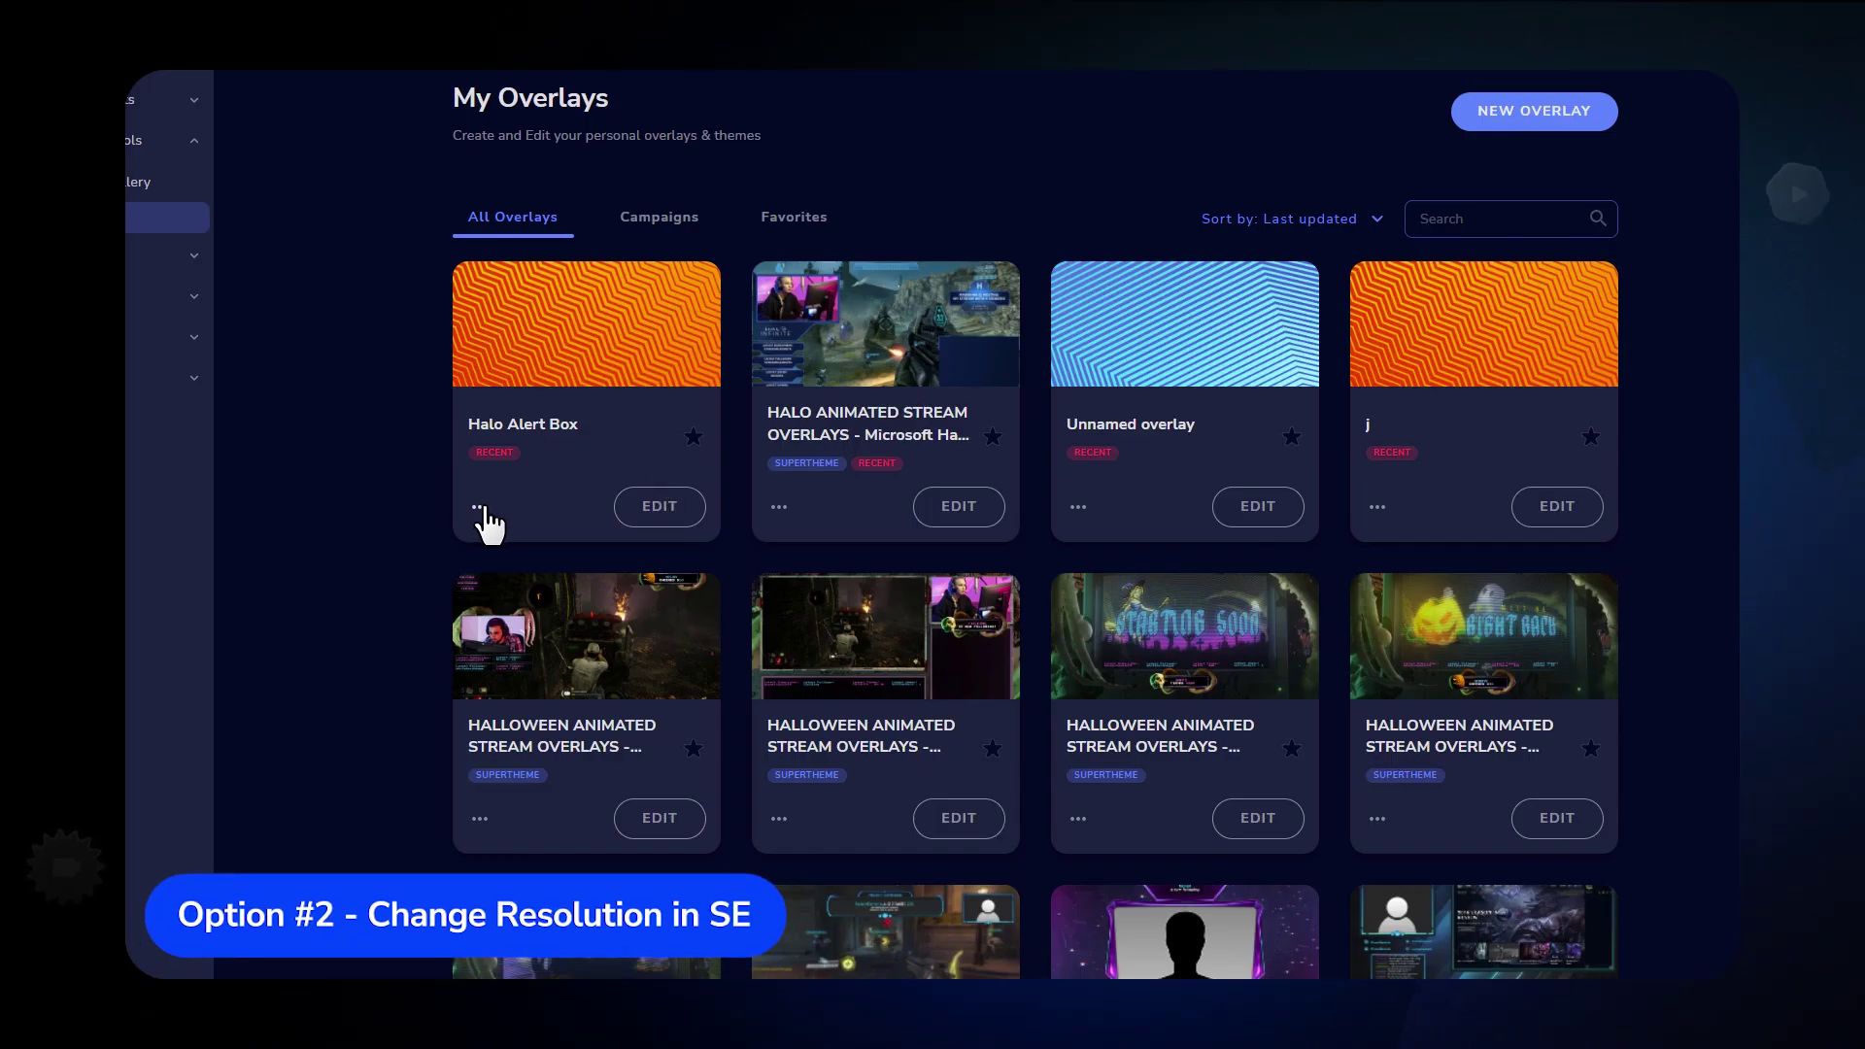
# In the Halo Alert Box properties, choose Custom resolution with width 550 and height 550, and submit
pyautogui.click(480, 506)
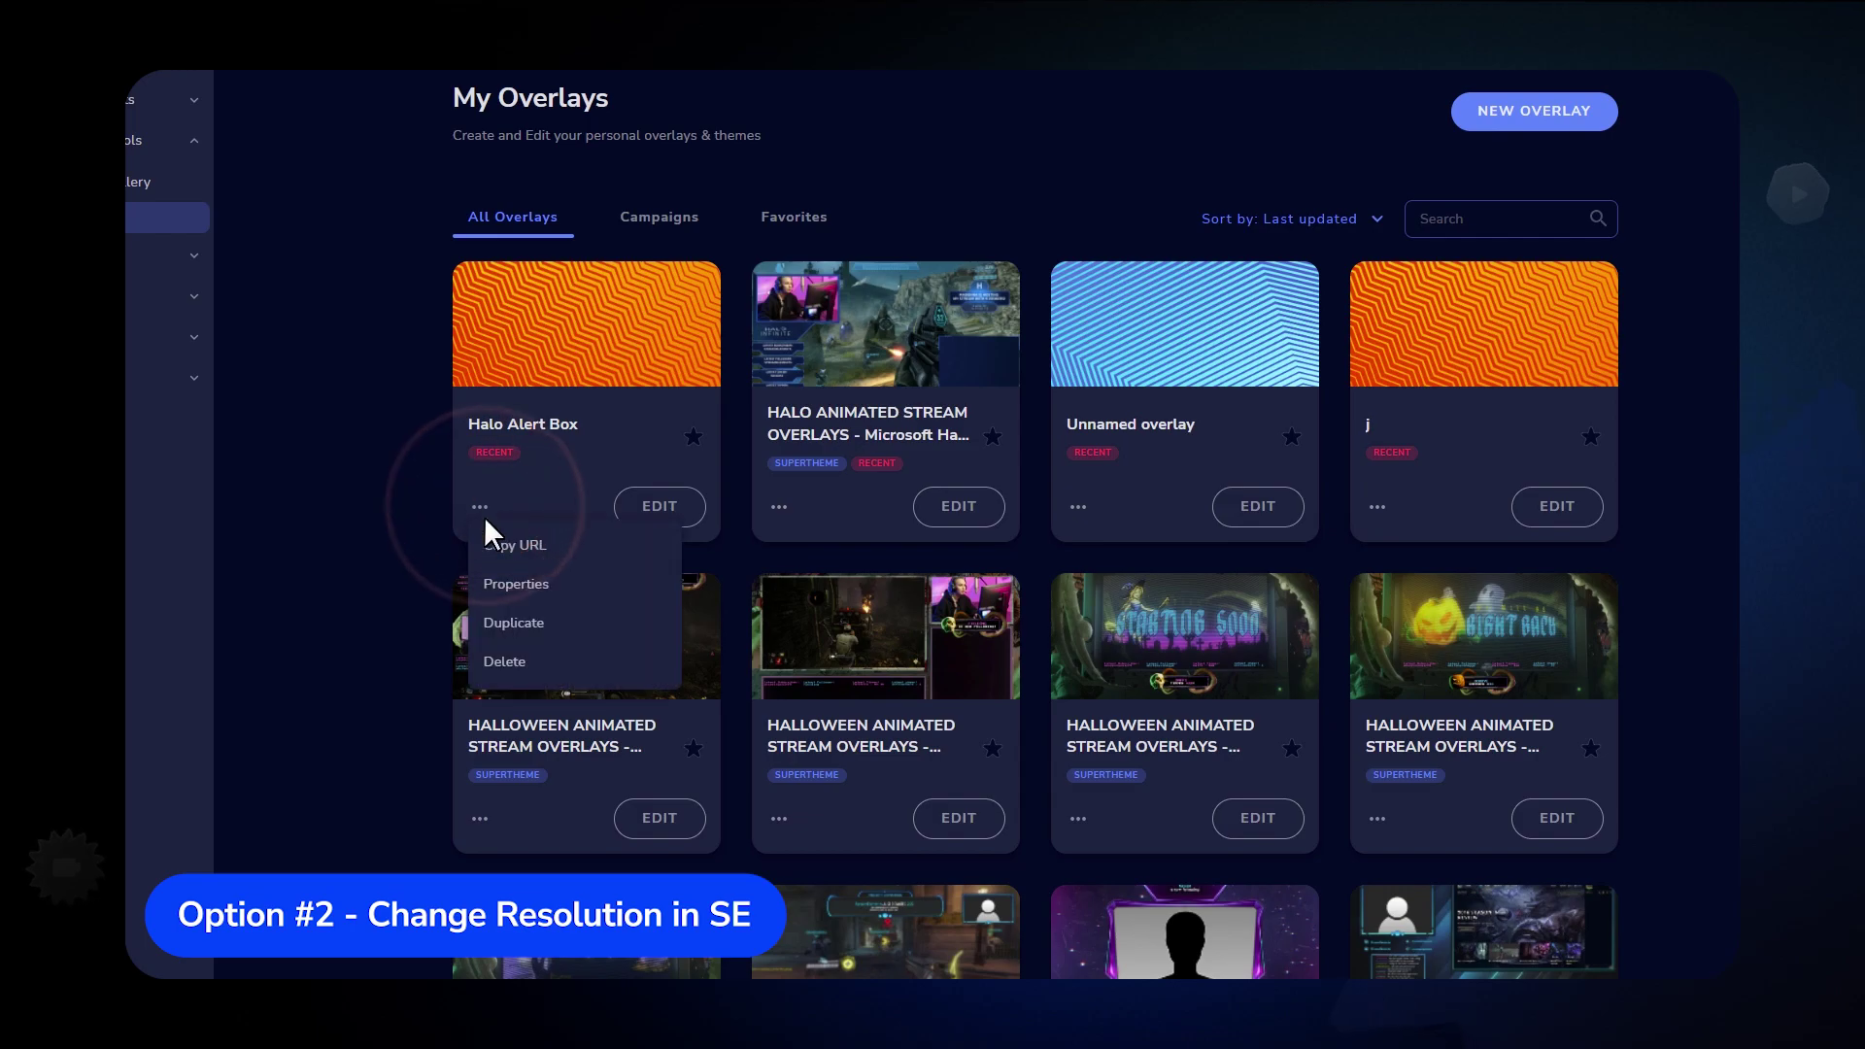
pyautogui.click(516, 595)
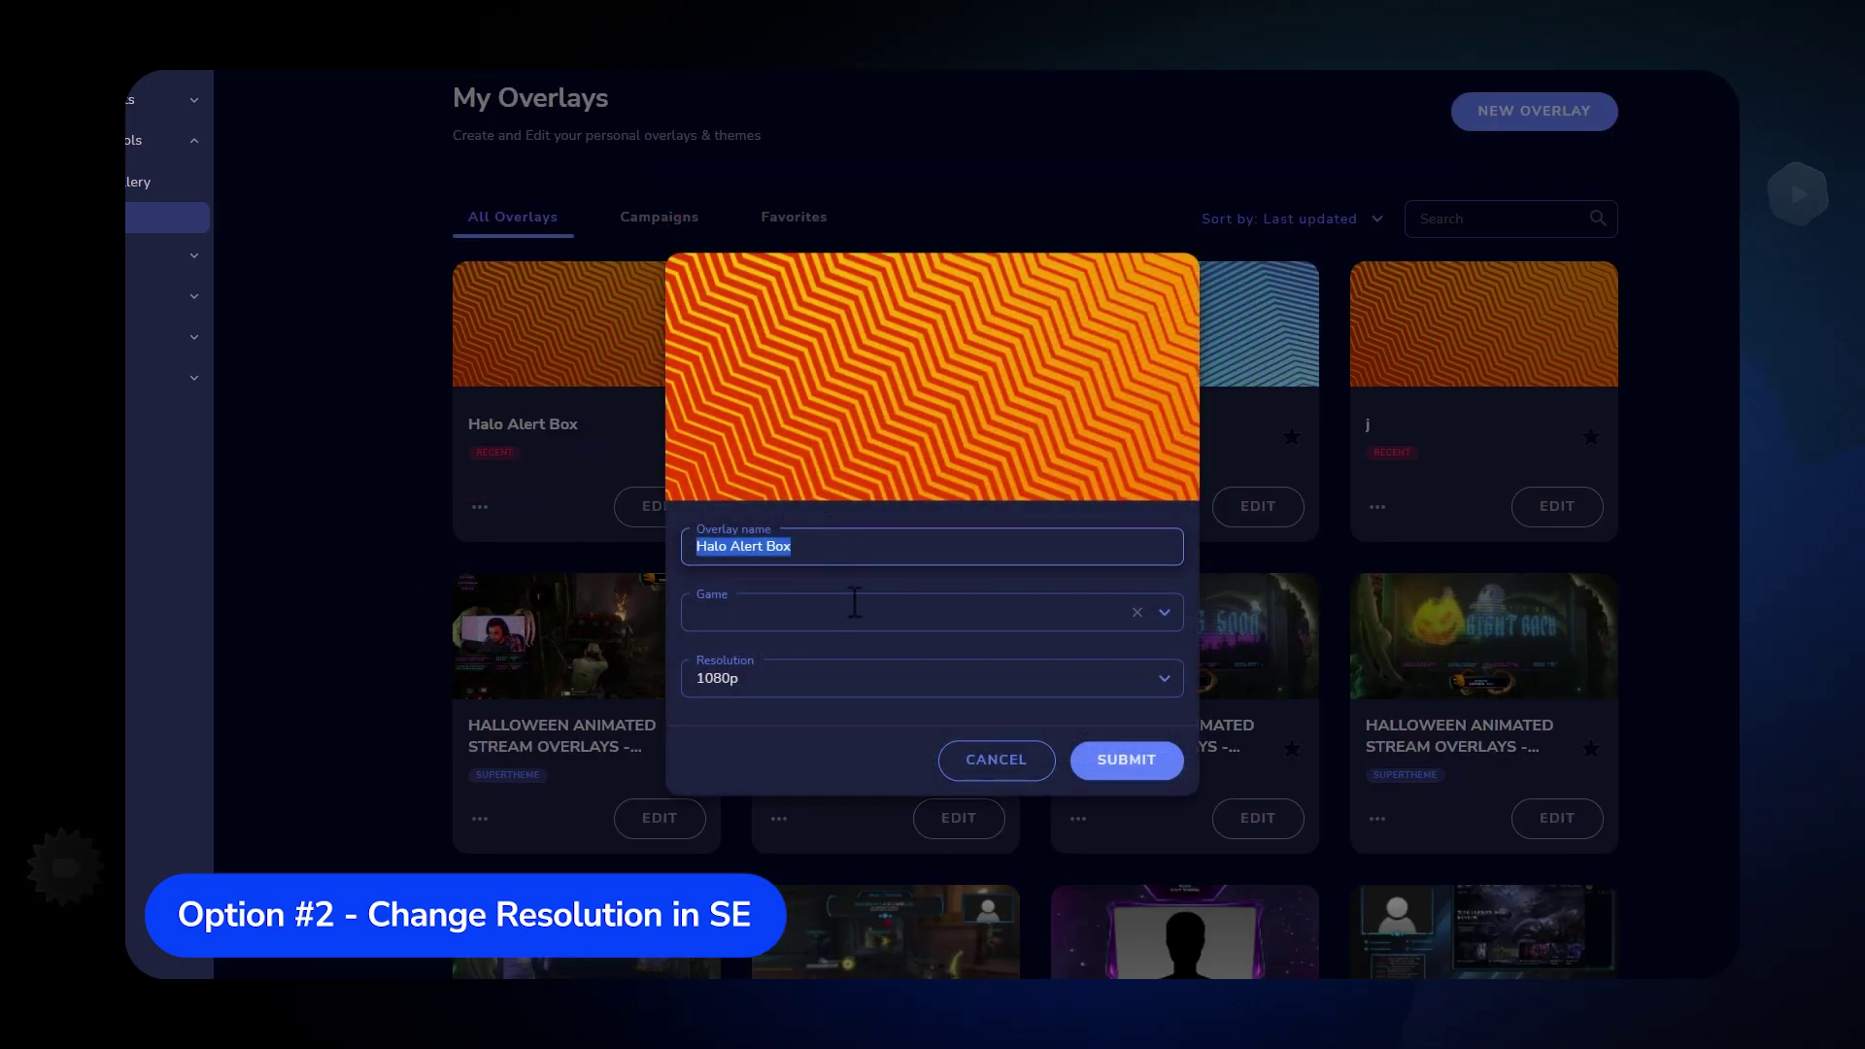
pyautogui.click(807, 678)
pyautogui.scroll(-1, 820, 814)
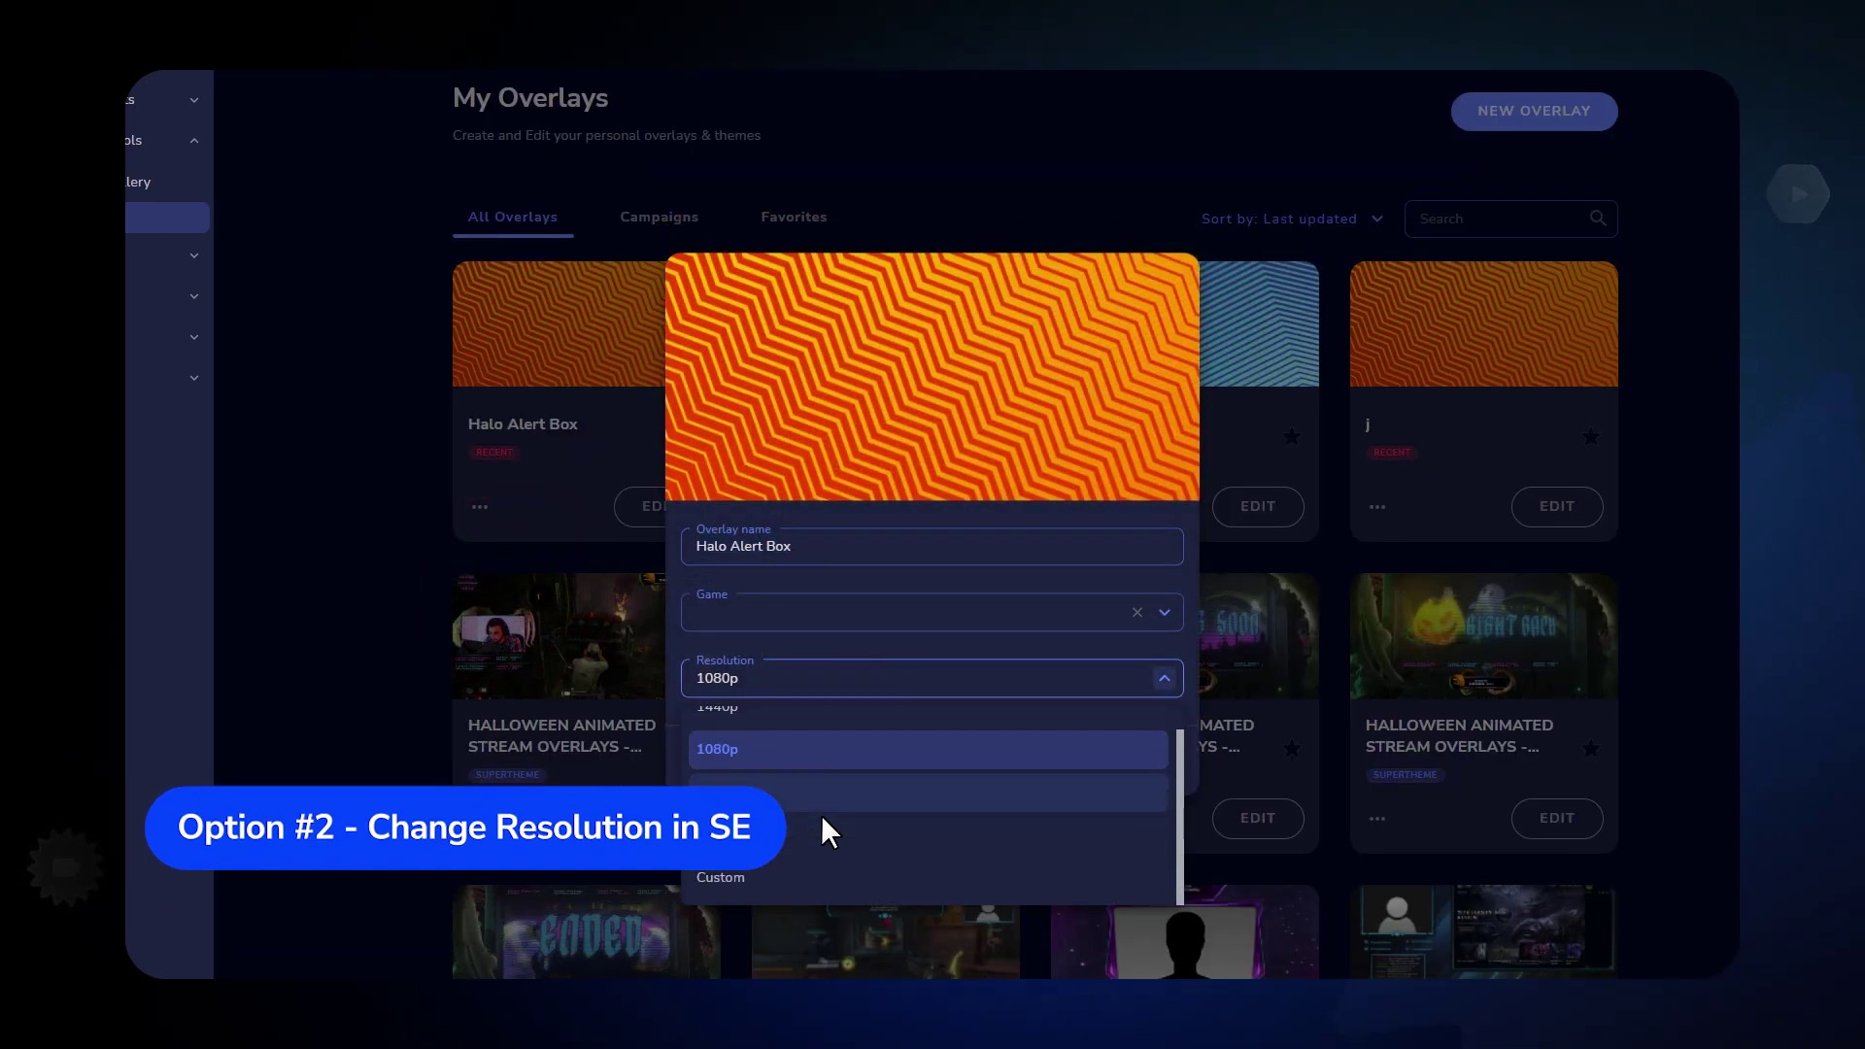
pyautogui.click(708, 876)
pyautogui.doubleClick(768, 707)
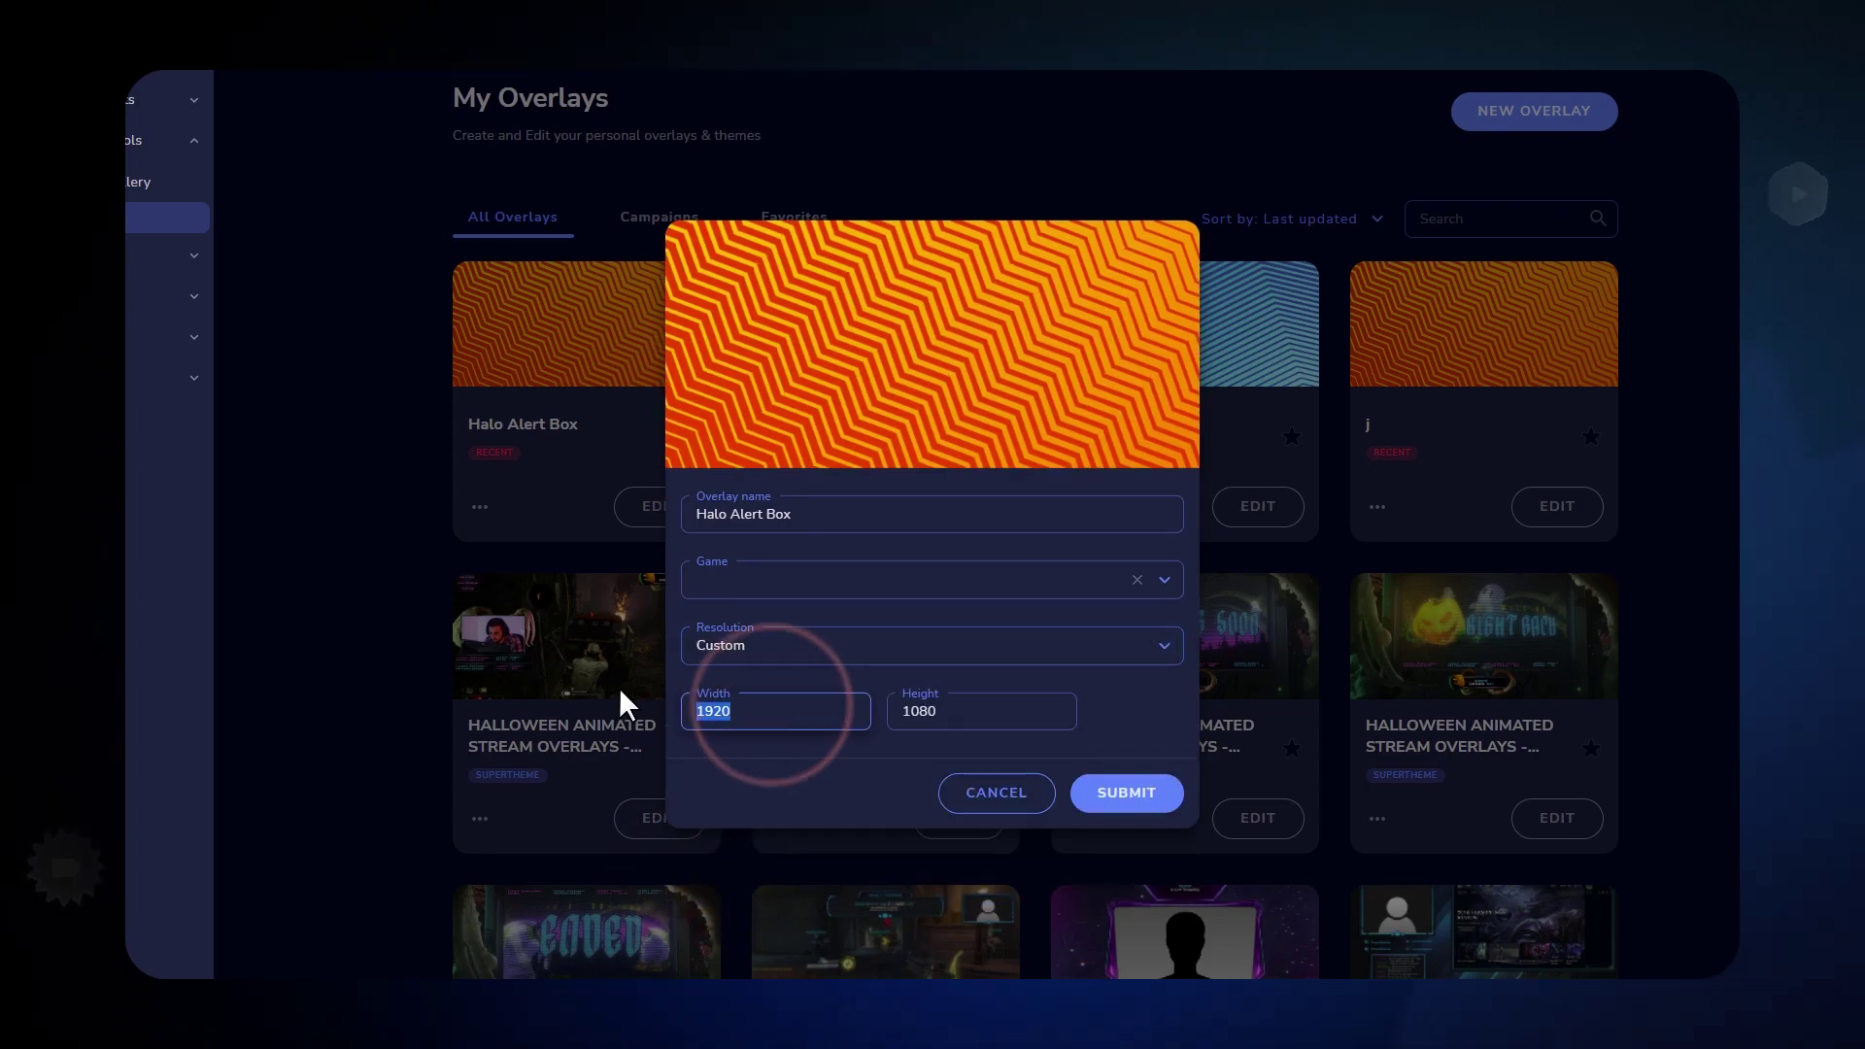
pyautogui.write('550')
pyautogui.press('Tab')
pyautogui.write('550')
pyautogui.click(1127, 793)
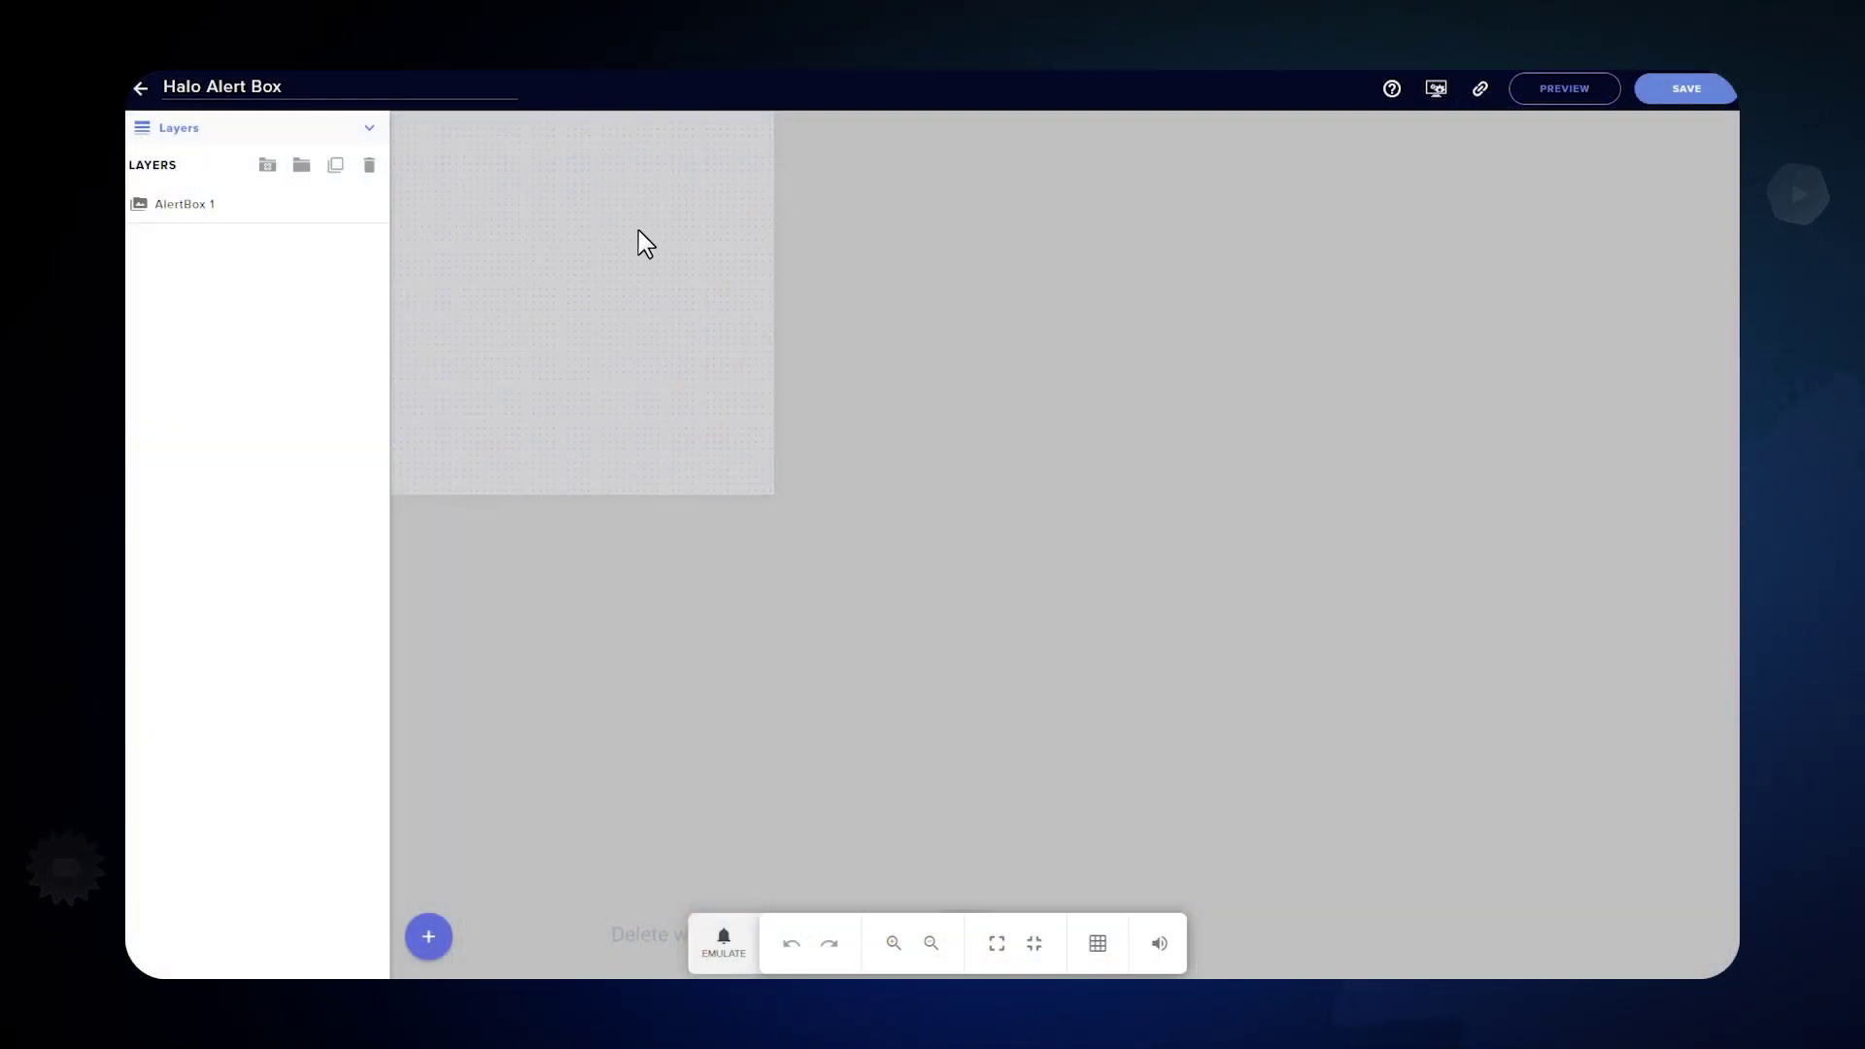
# Center the AlertBox 1 widget via its position and size settings, then emulate a test tip alert
pyautogui.click(237, 202)
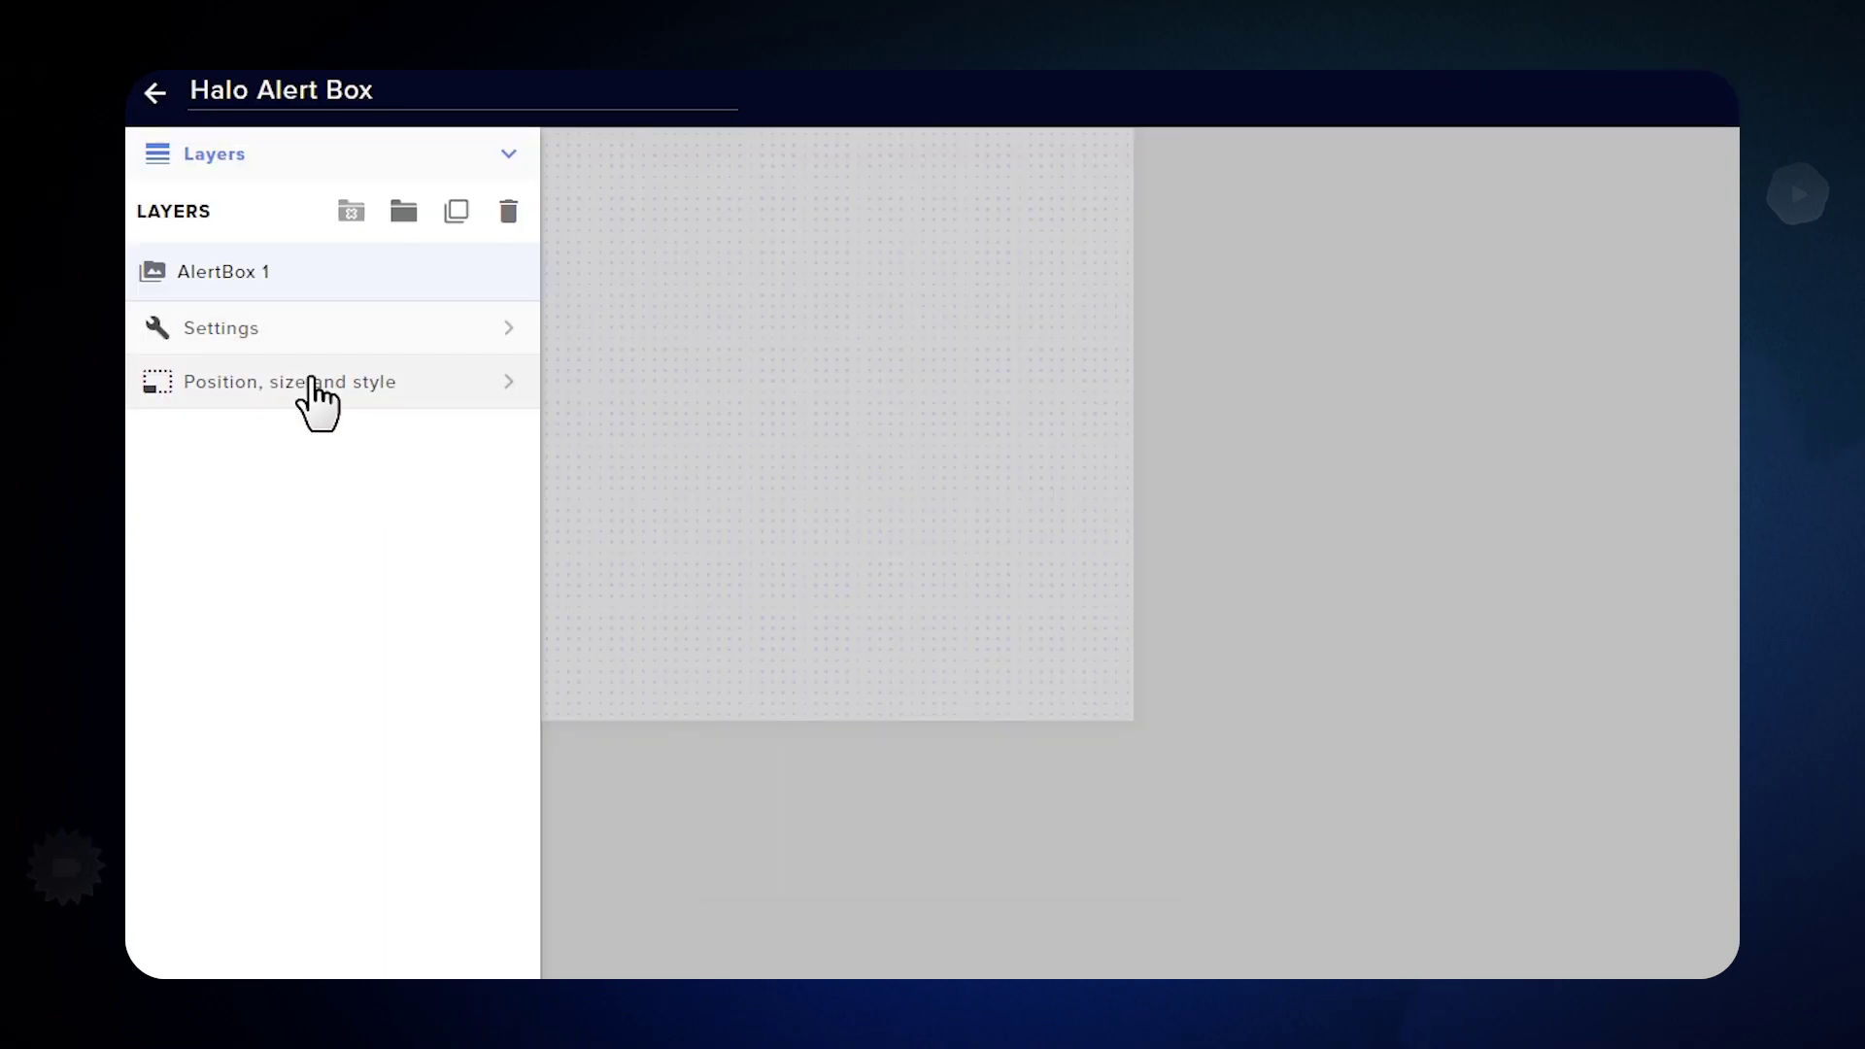
pyautogui.click(245, 271)
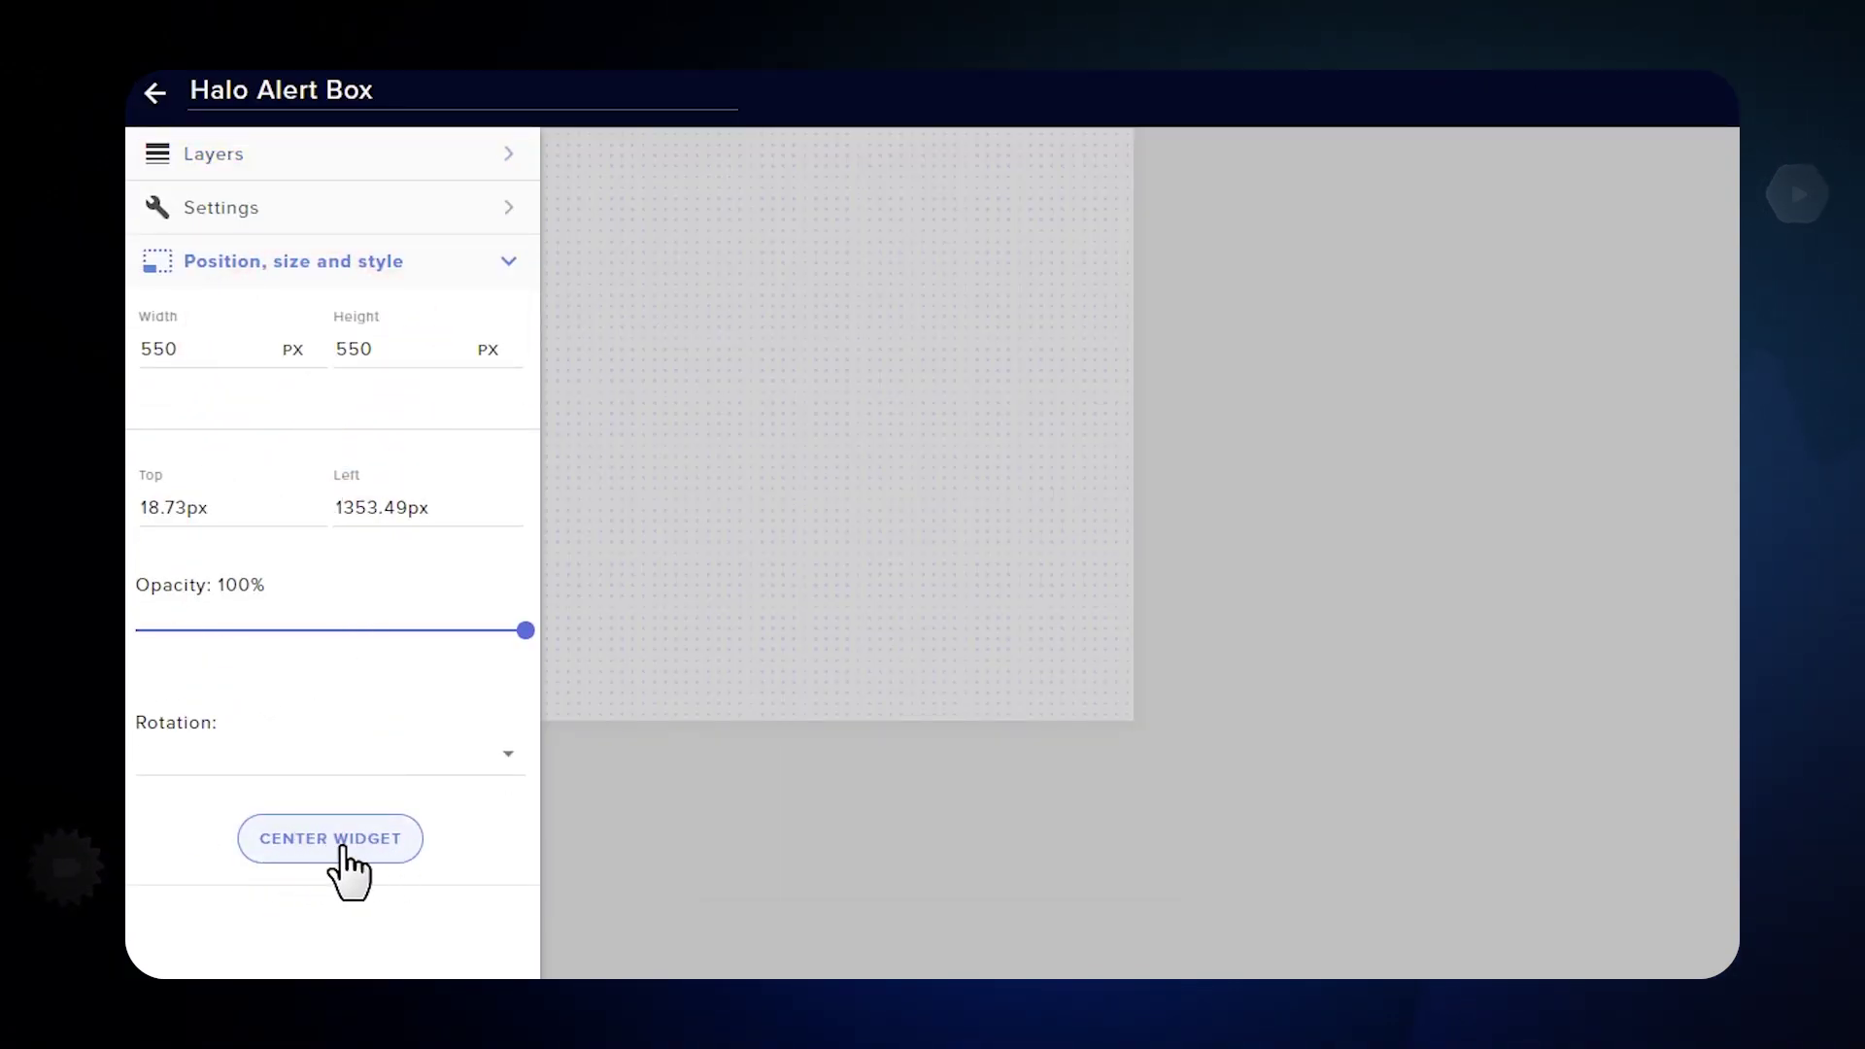
pyautogui.click(342, 847)
pyautogui.click(1302, 977)
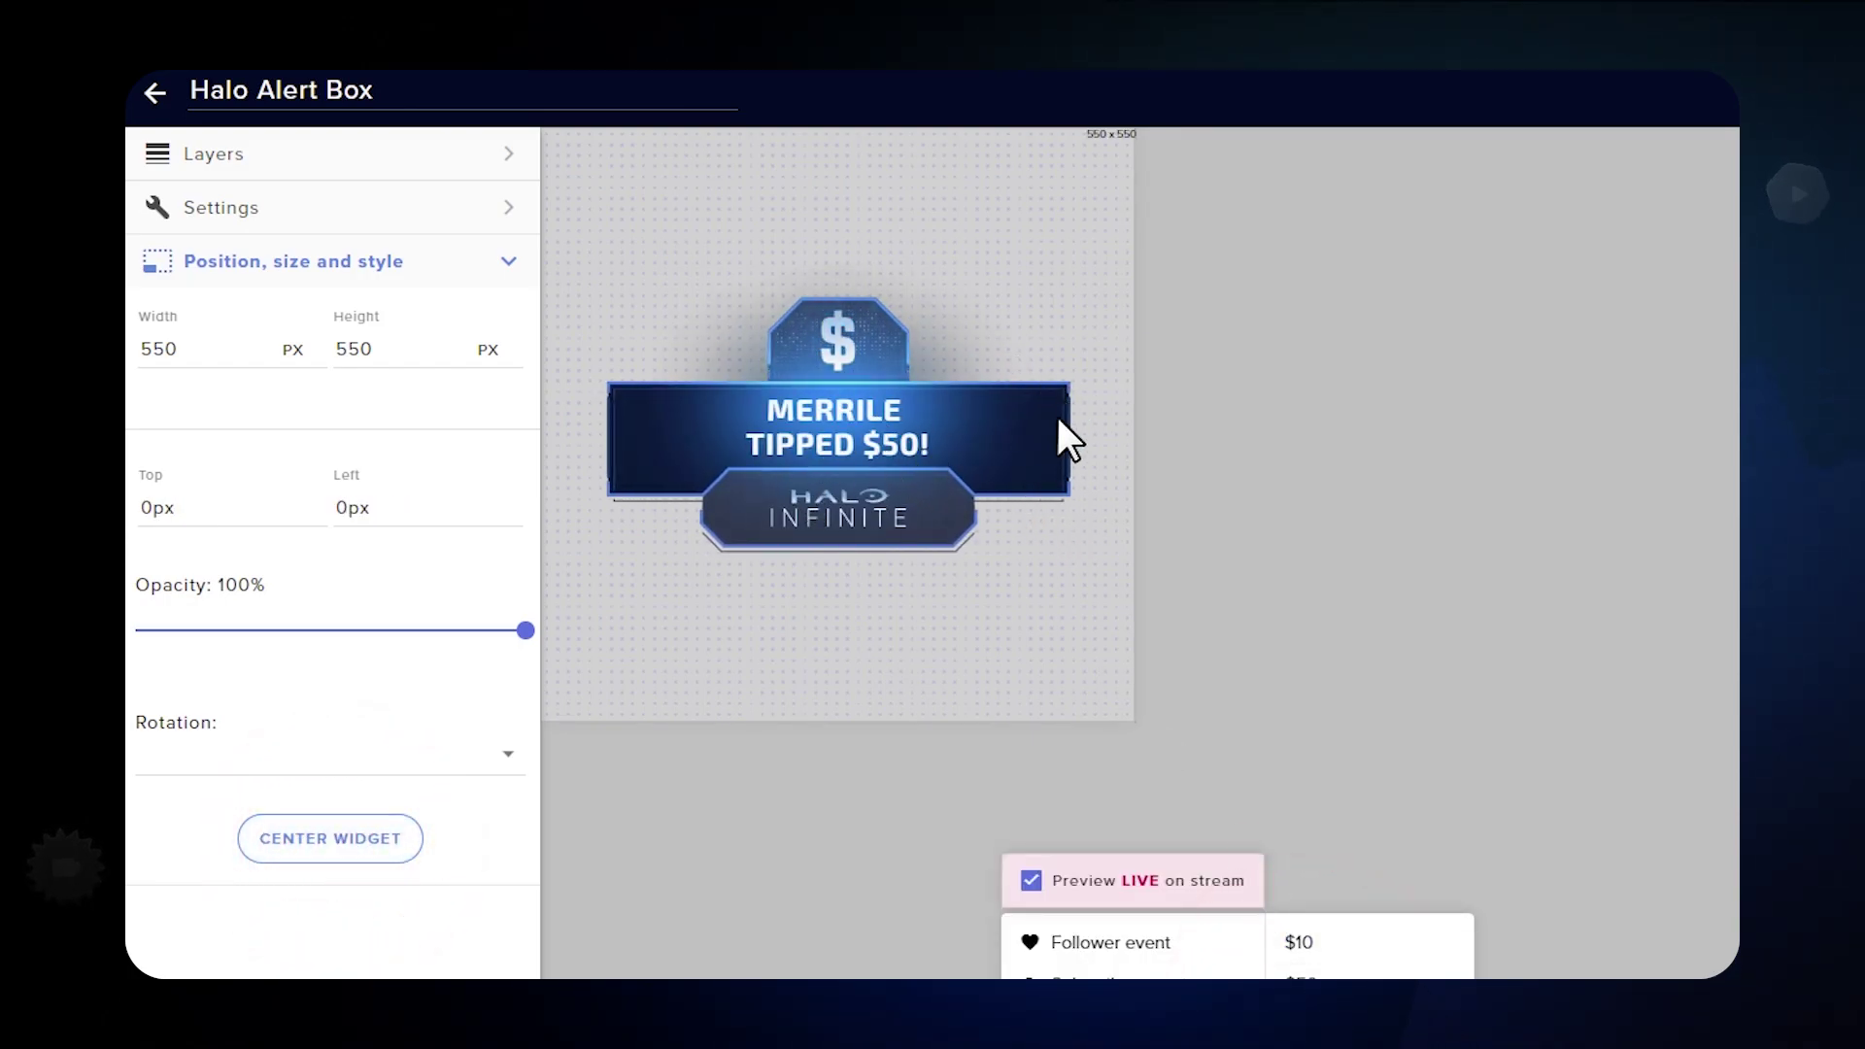
pyautogui.click(1533, 420)
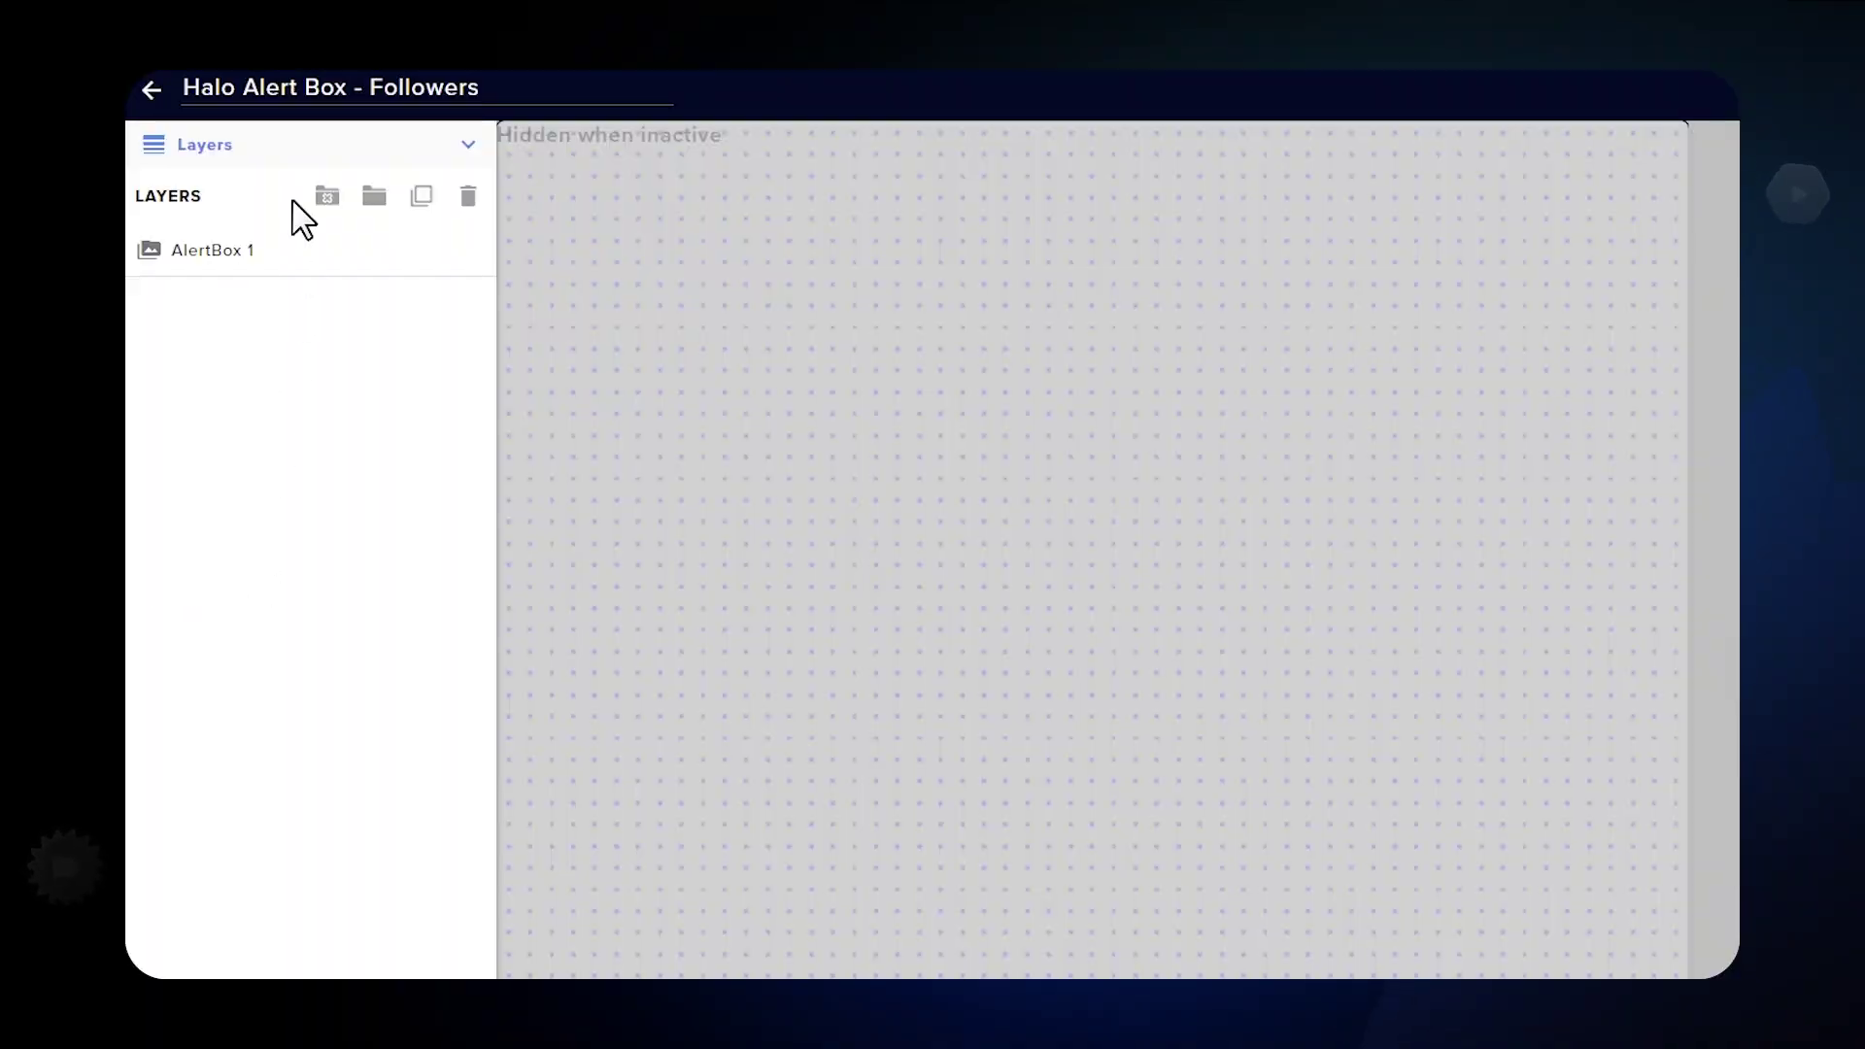
# In AlertBox 1, keep only Follower enabled, disabling Subscriber, Tip, Cheer, Host, Raid and Purchase alerts
pyautogui.click(264, 245)
pyautogui.click(278, 301)
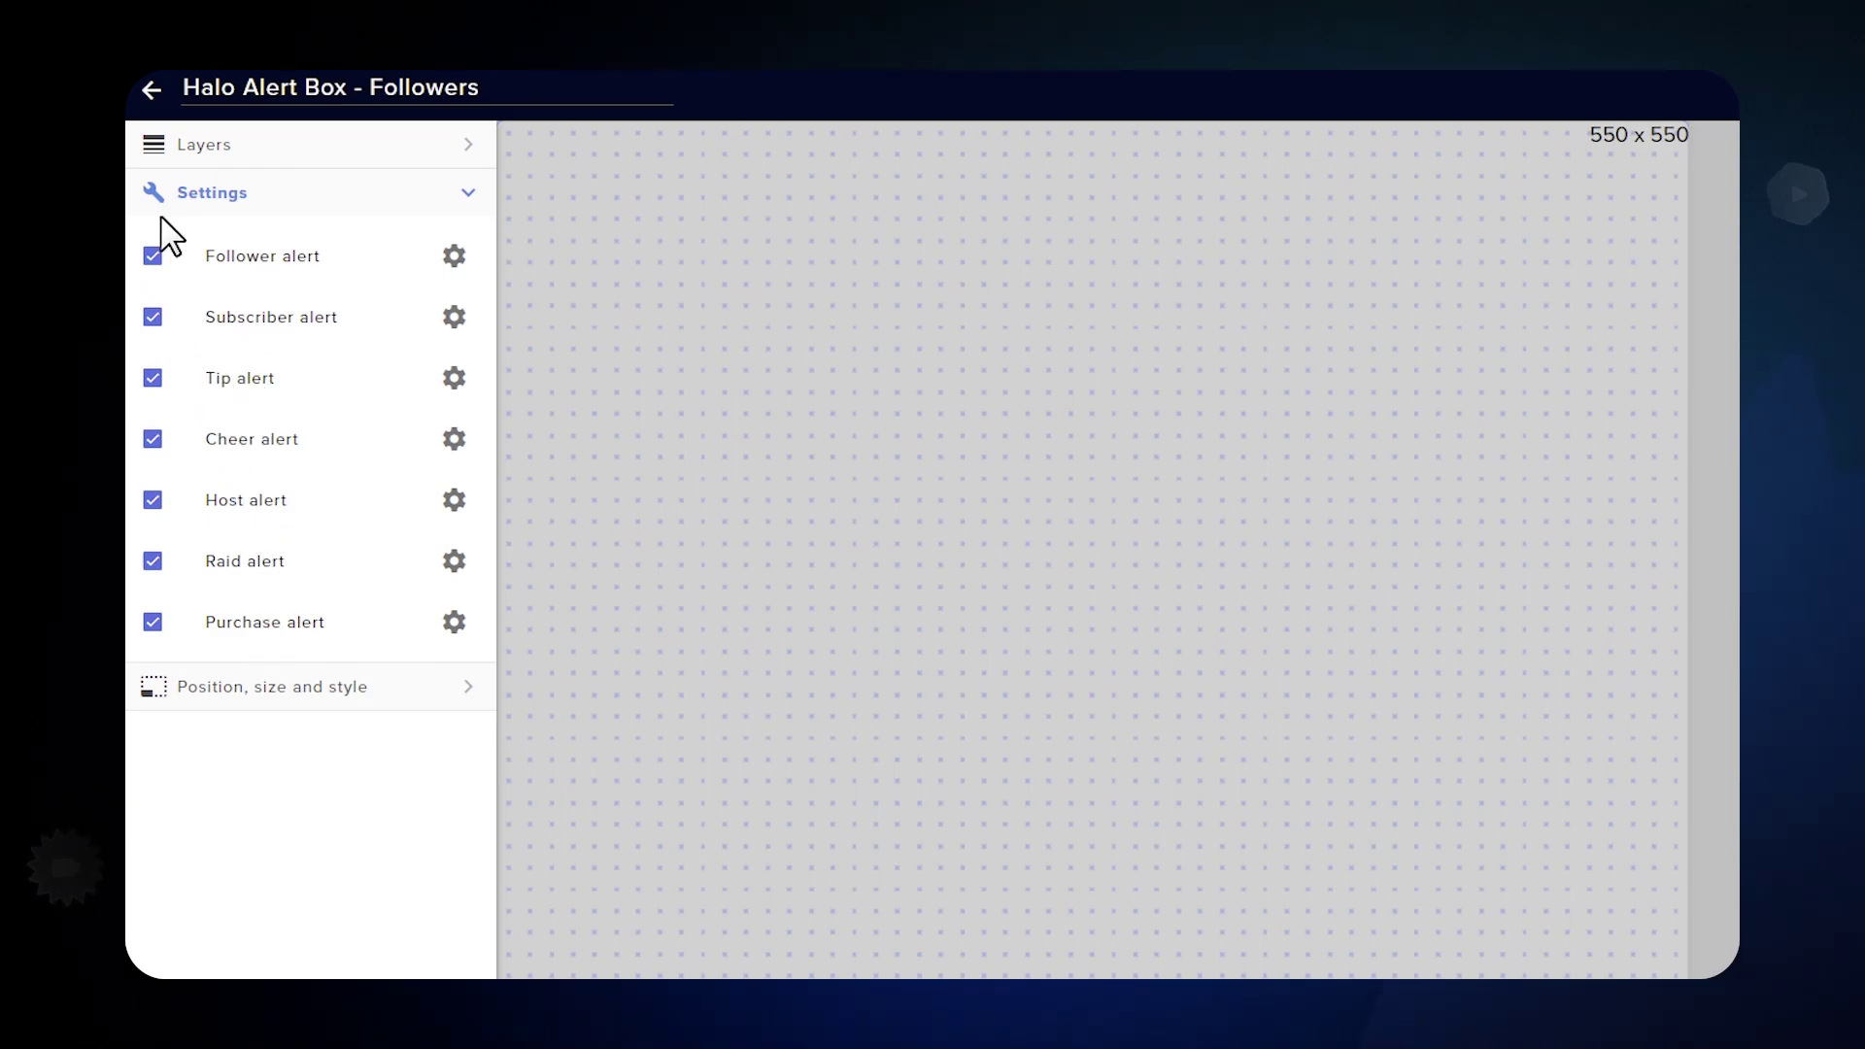
pyautogui.click(154, 257)
pyautogui.click(152, 256)
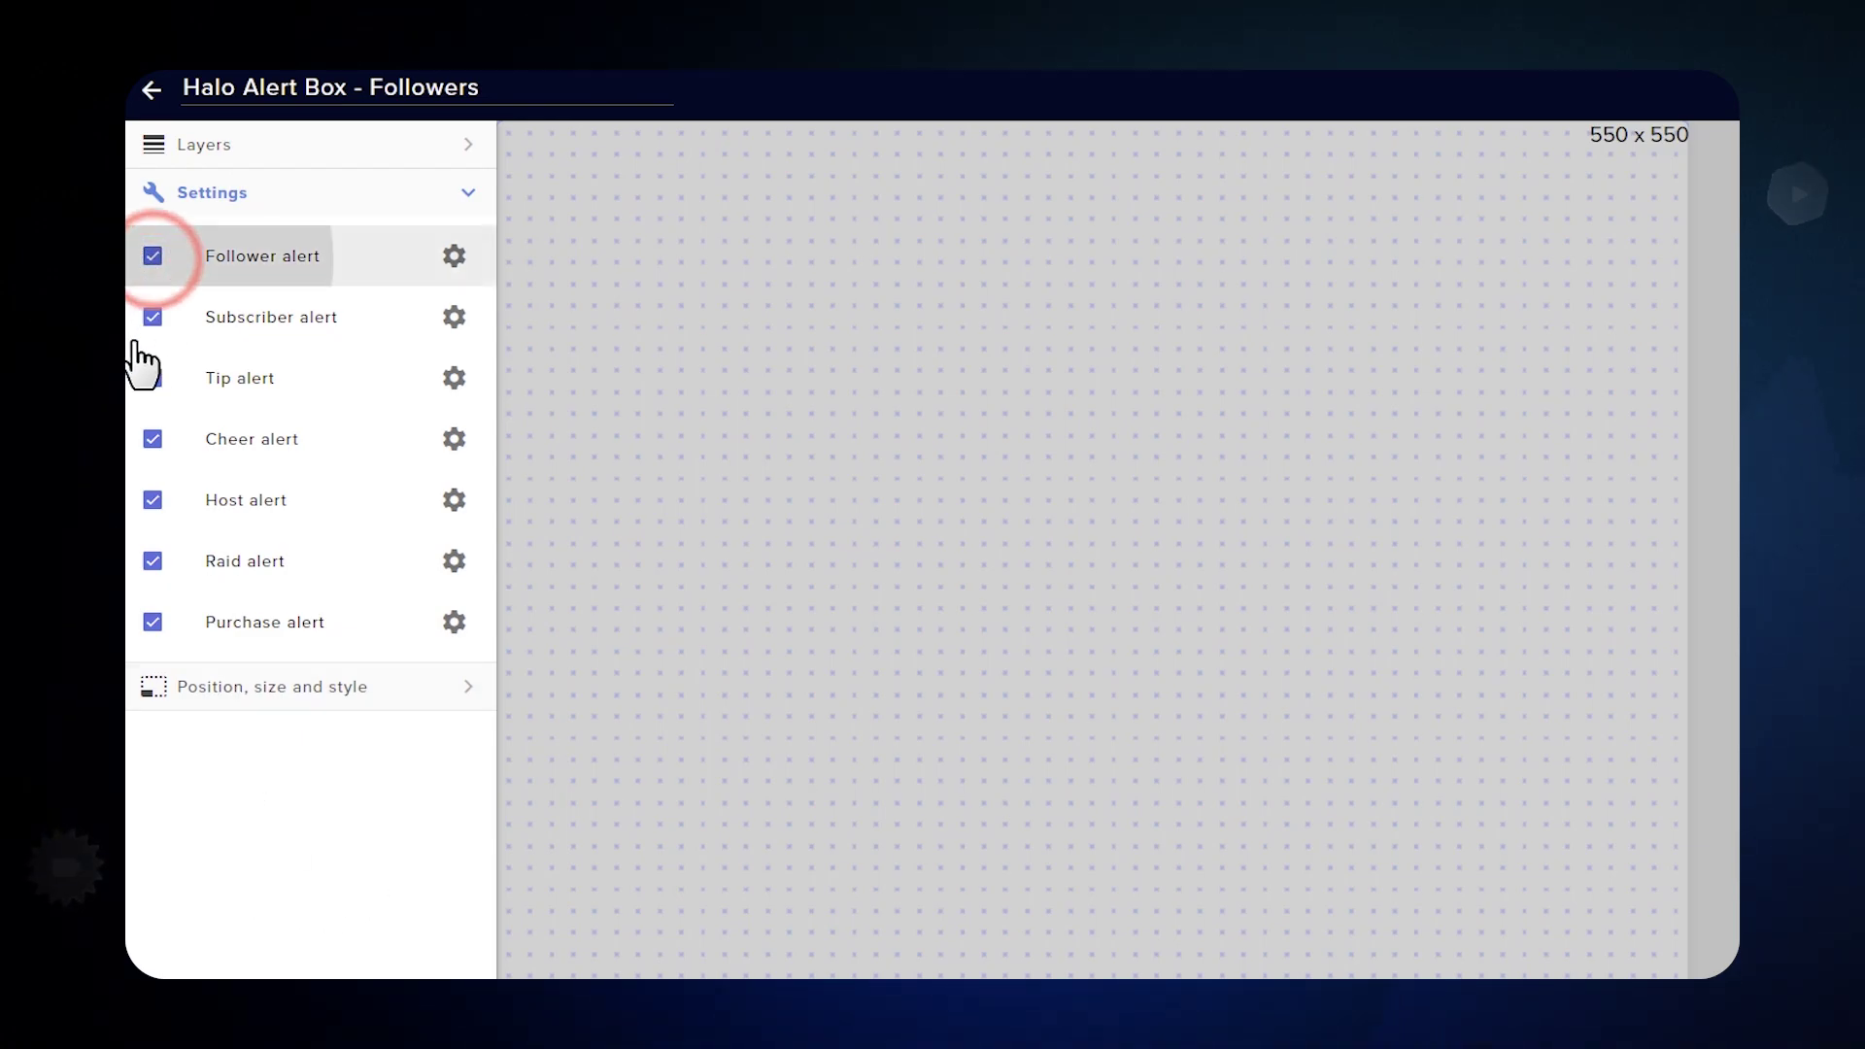
pyautogui.click(152, 317)
pyautogui.click(152, 378)
pyautogui.click(153, 439)
pyautogui.click(153, 501)
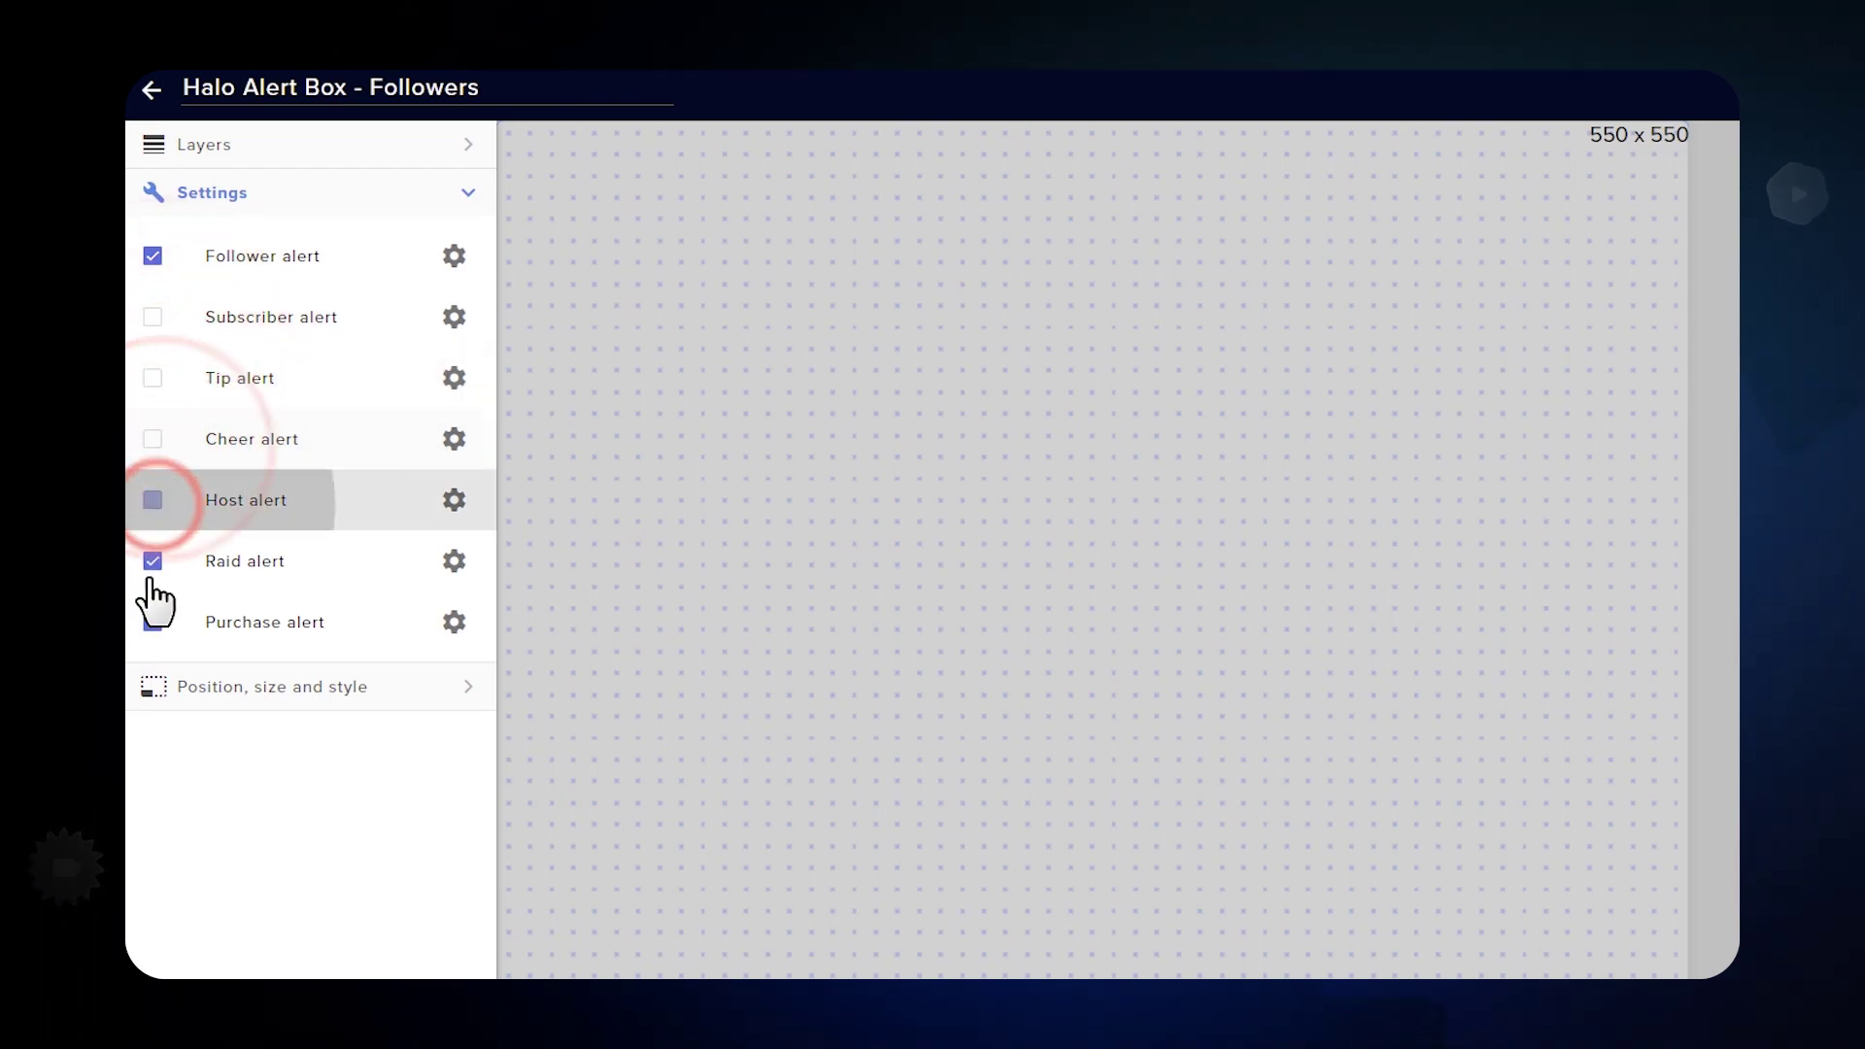
pyautogui.click(153, 562)
pyautogui.click(153, 622)
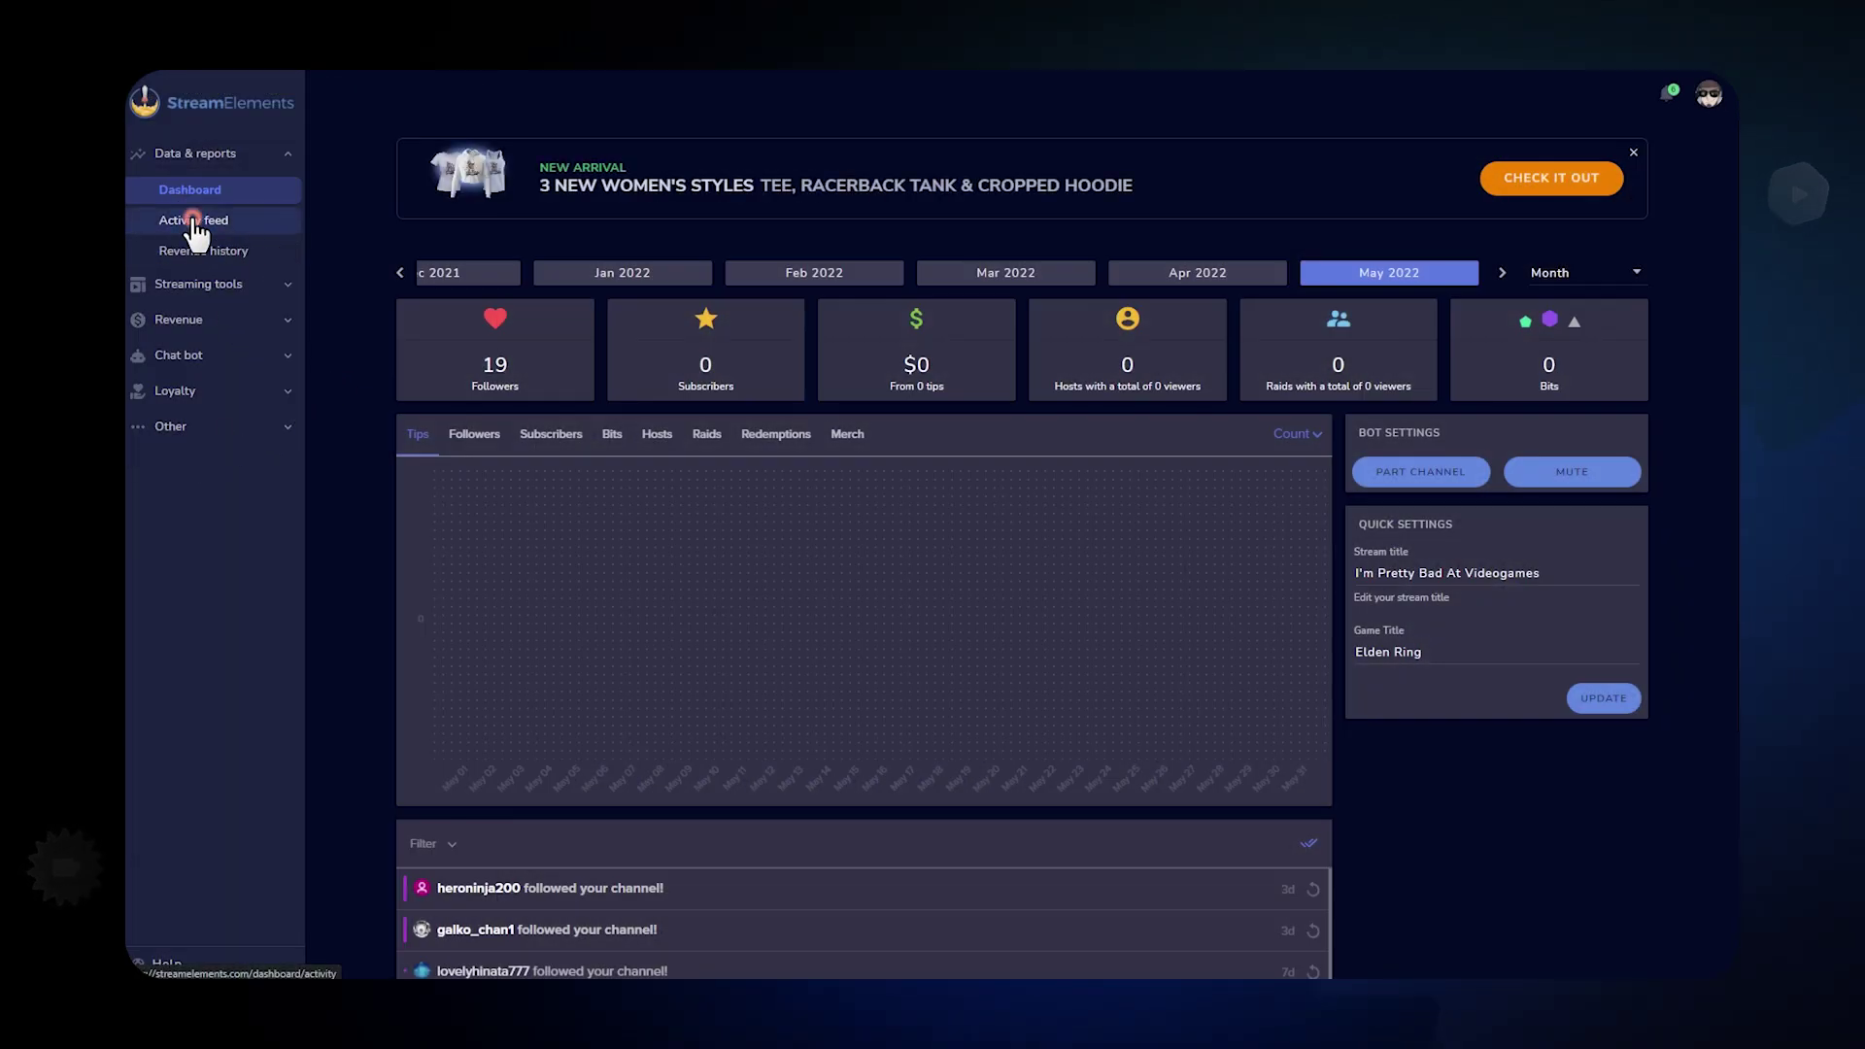
# Open the Activity feed under Data & reports in the dashboard sidebar
pyautogui.click(194, 225)
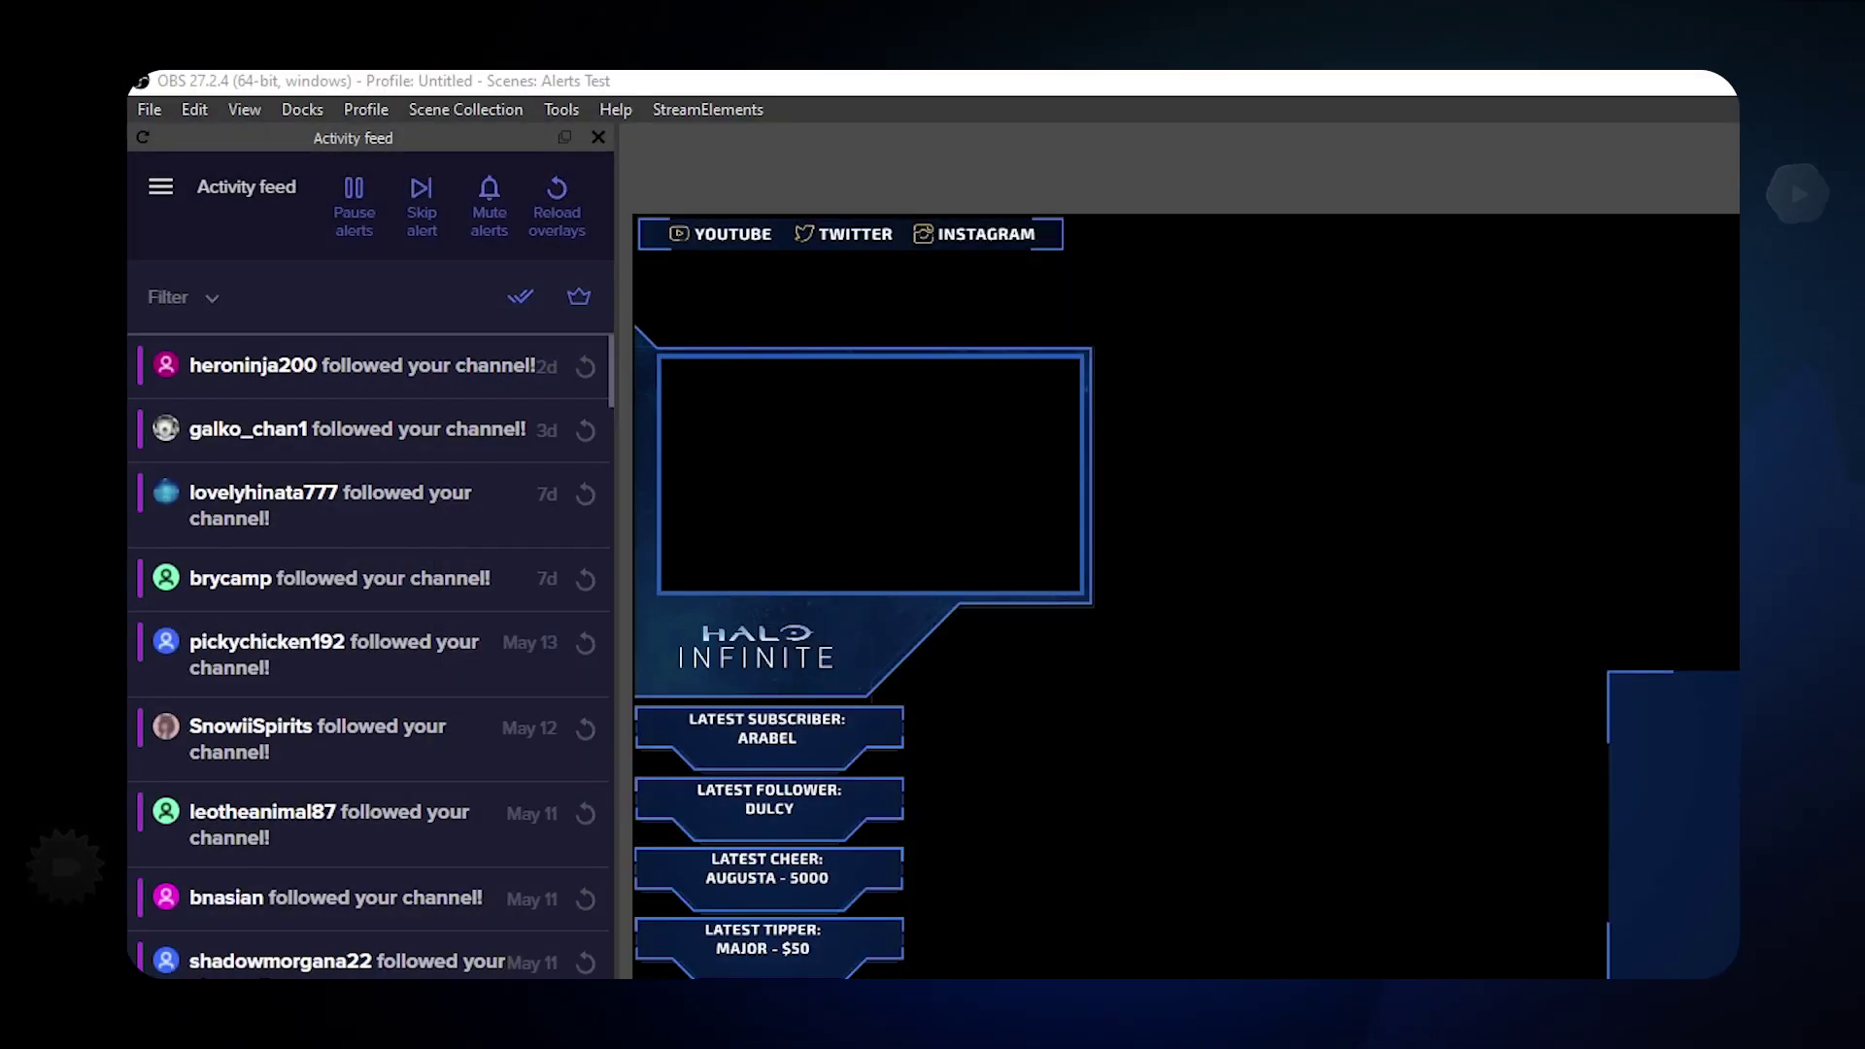
# Replay a past follow from the activity feed, toggle alert muting, and cancel Mark all as read
pyautogui.click(586, 368)
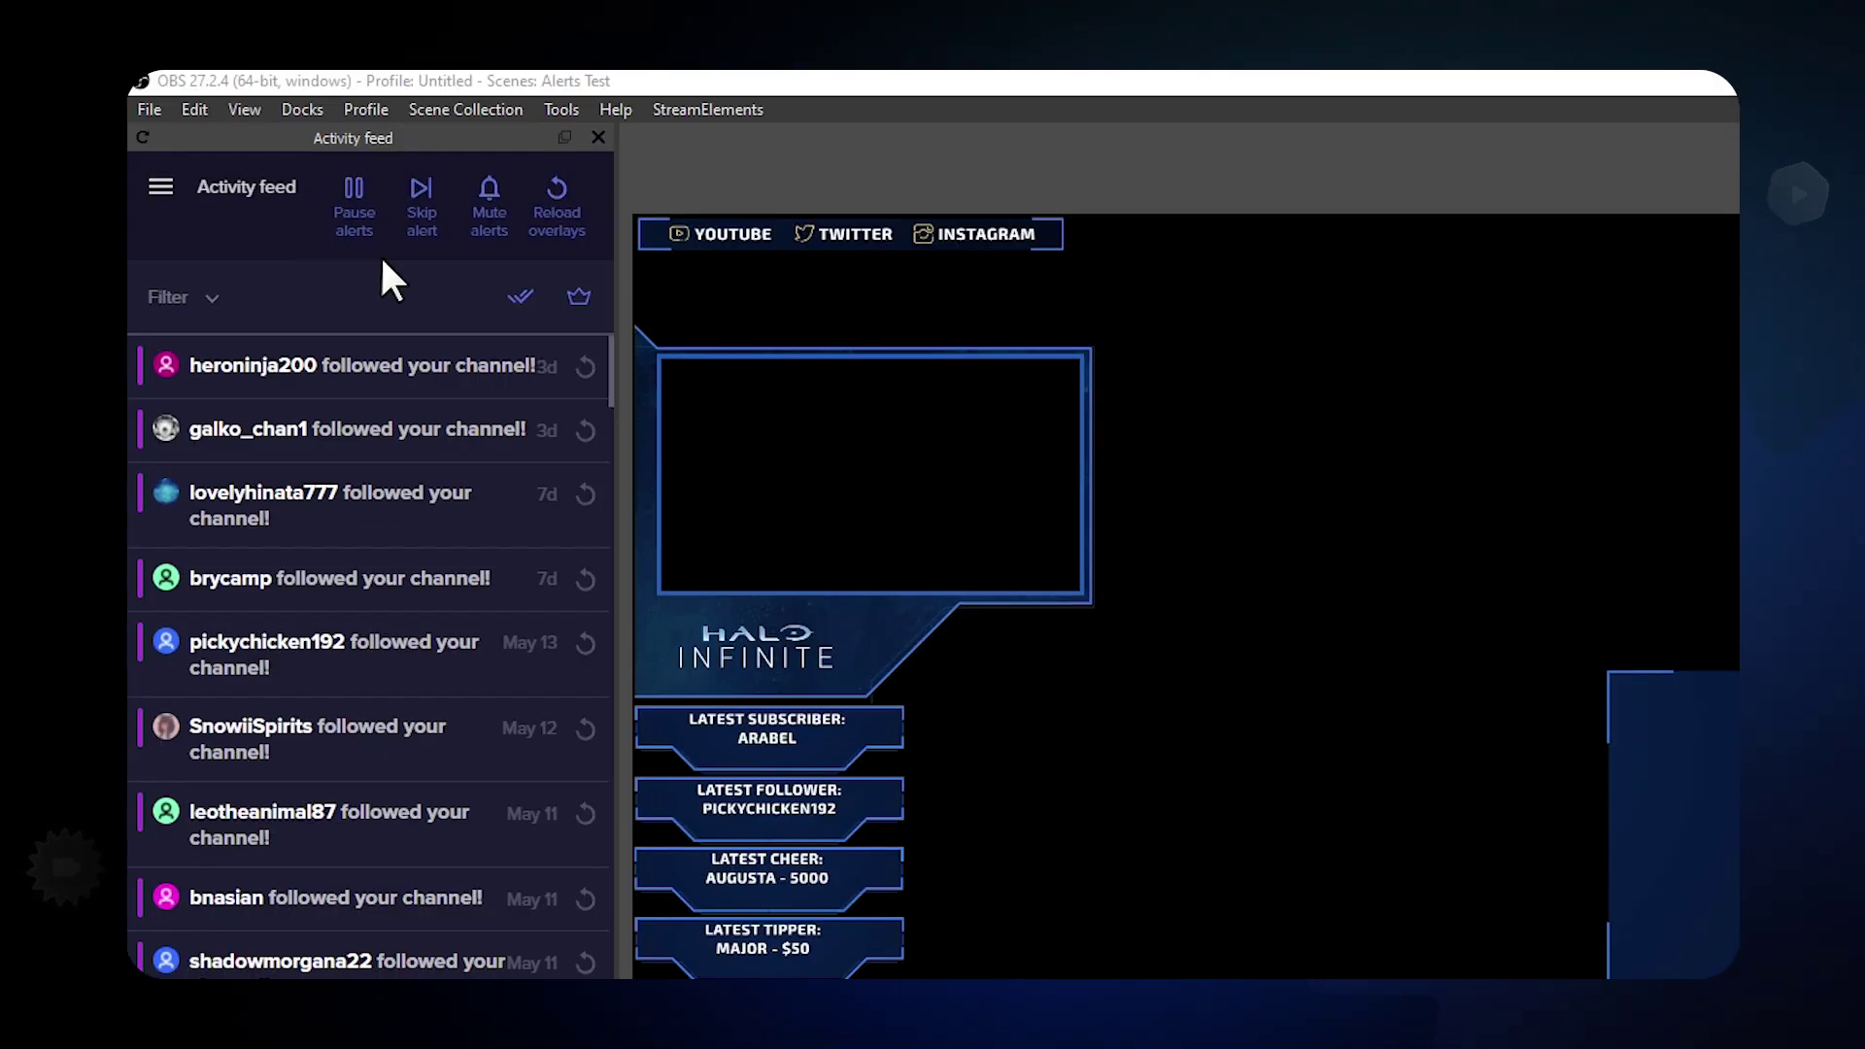
pyautogui.click(490, 199)
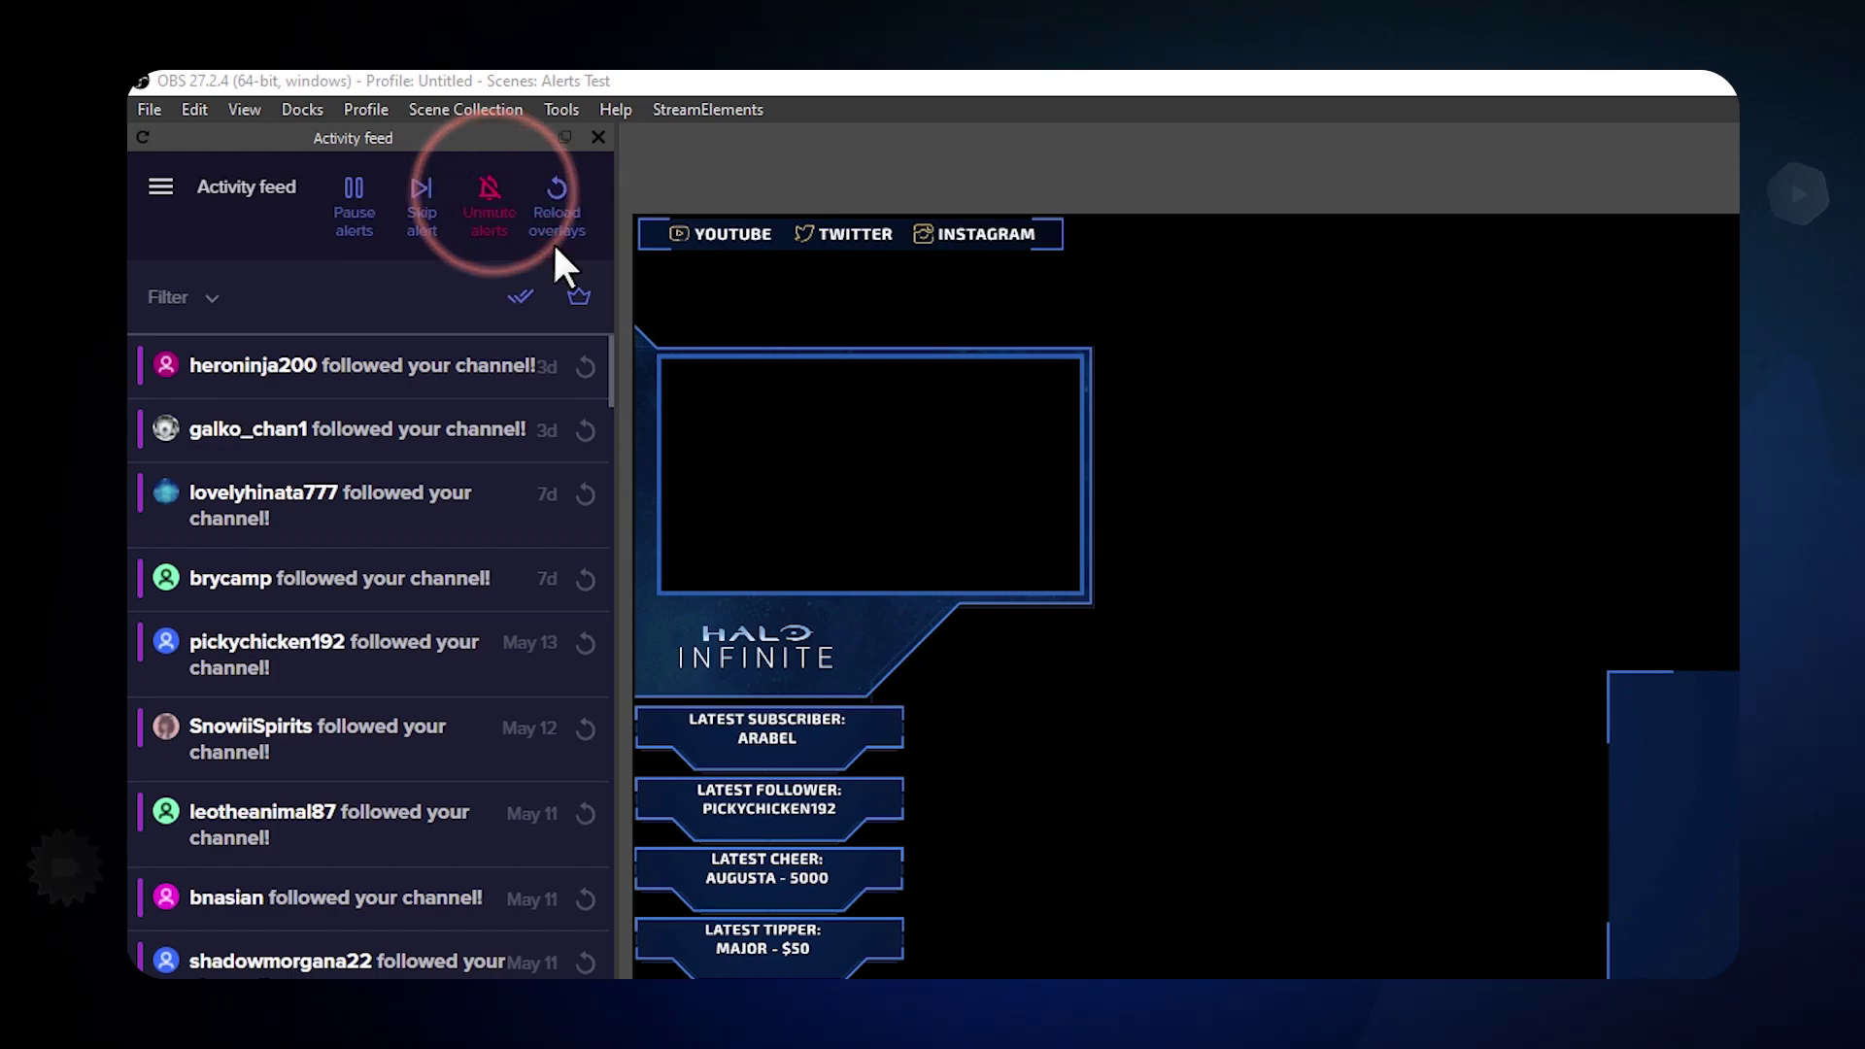
pyautogui.click(488, 195)
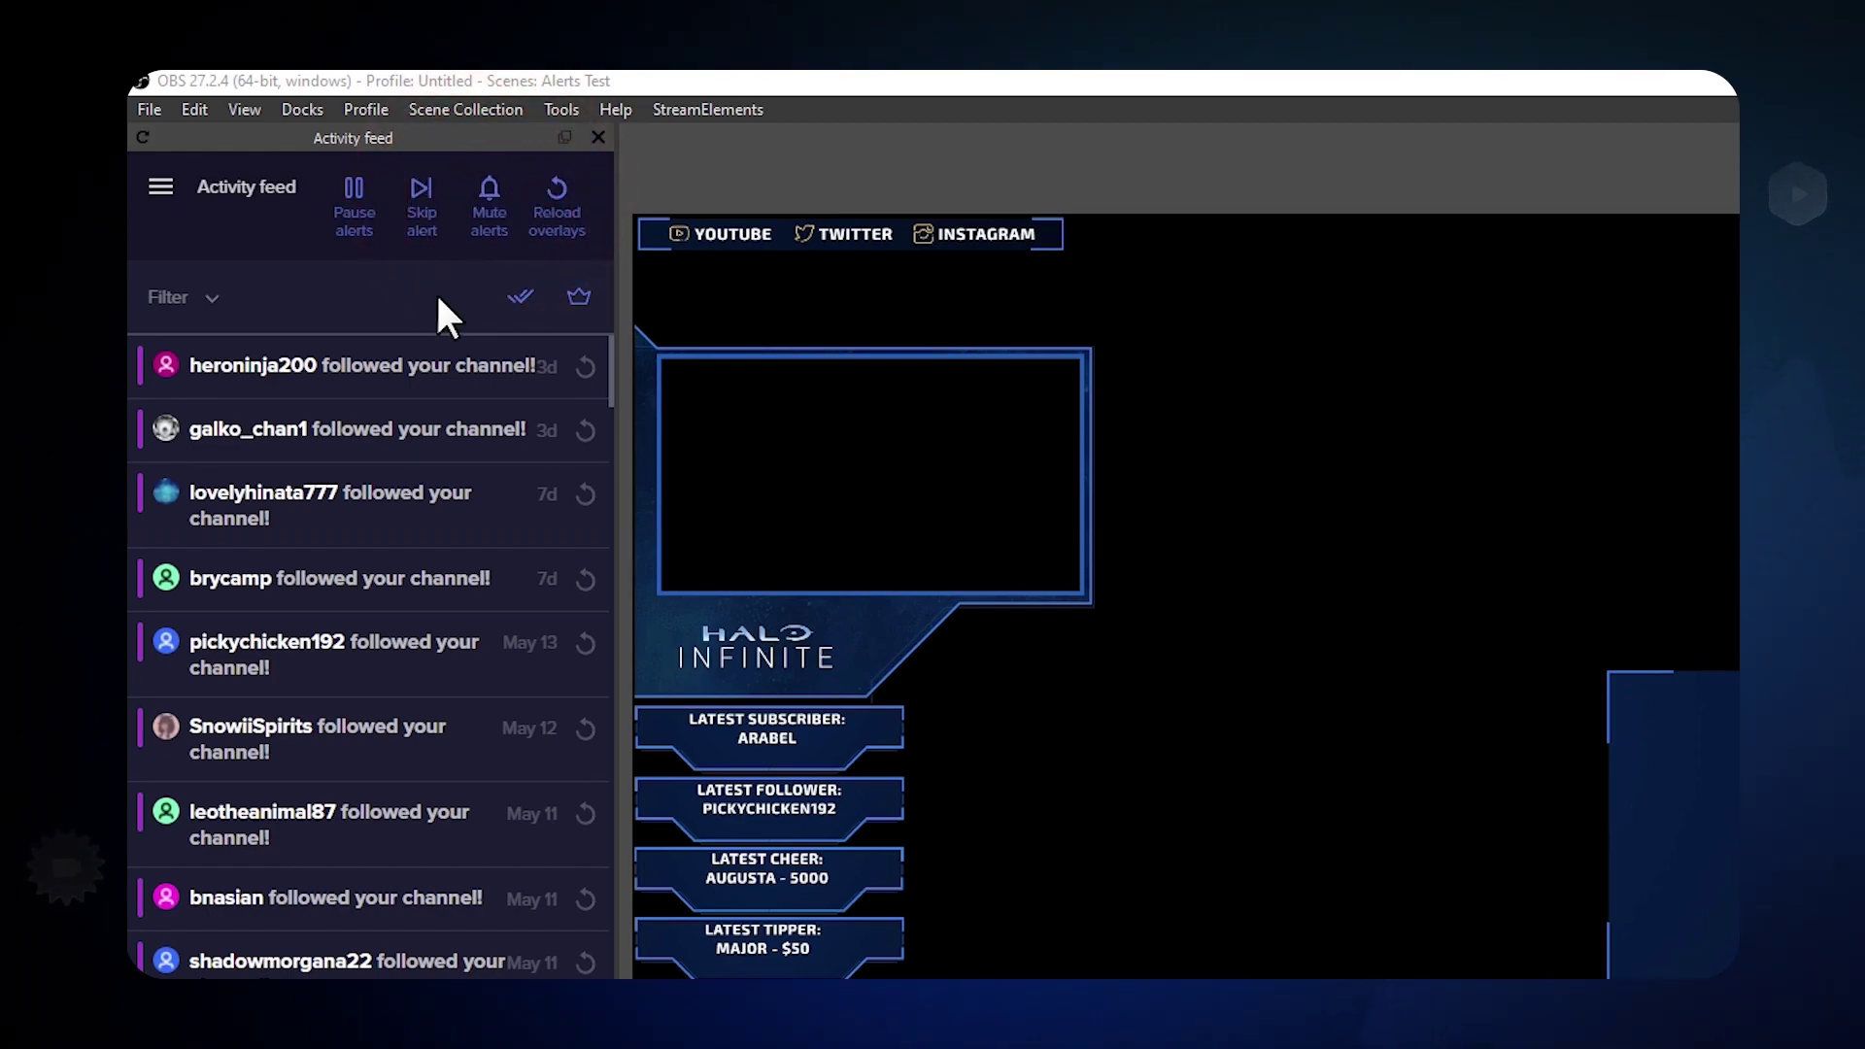
pyautogui.click(519, 298)
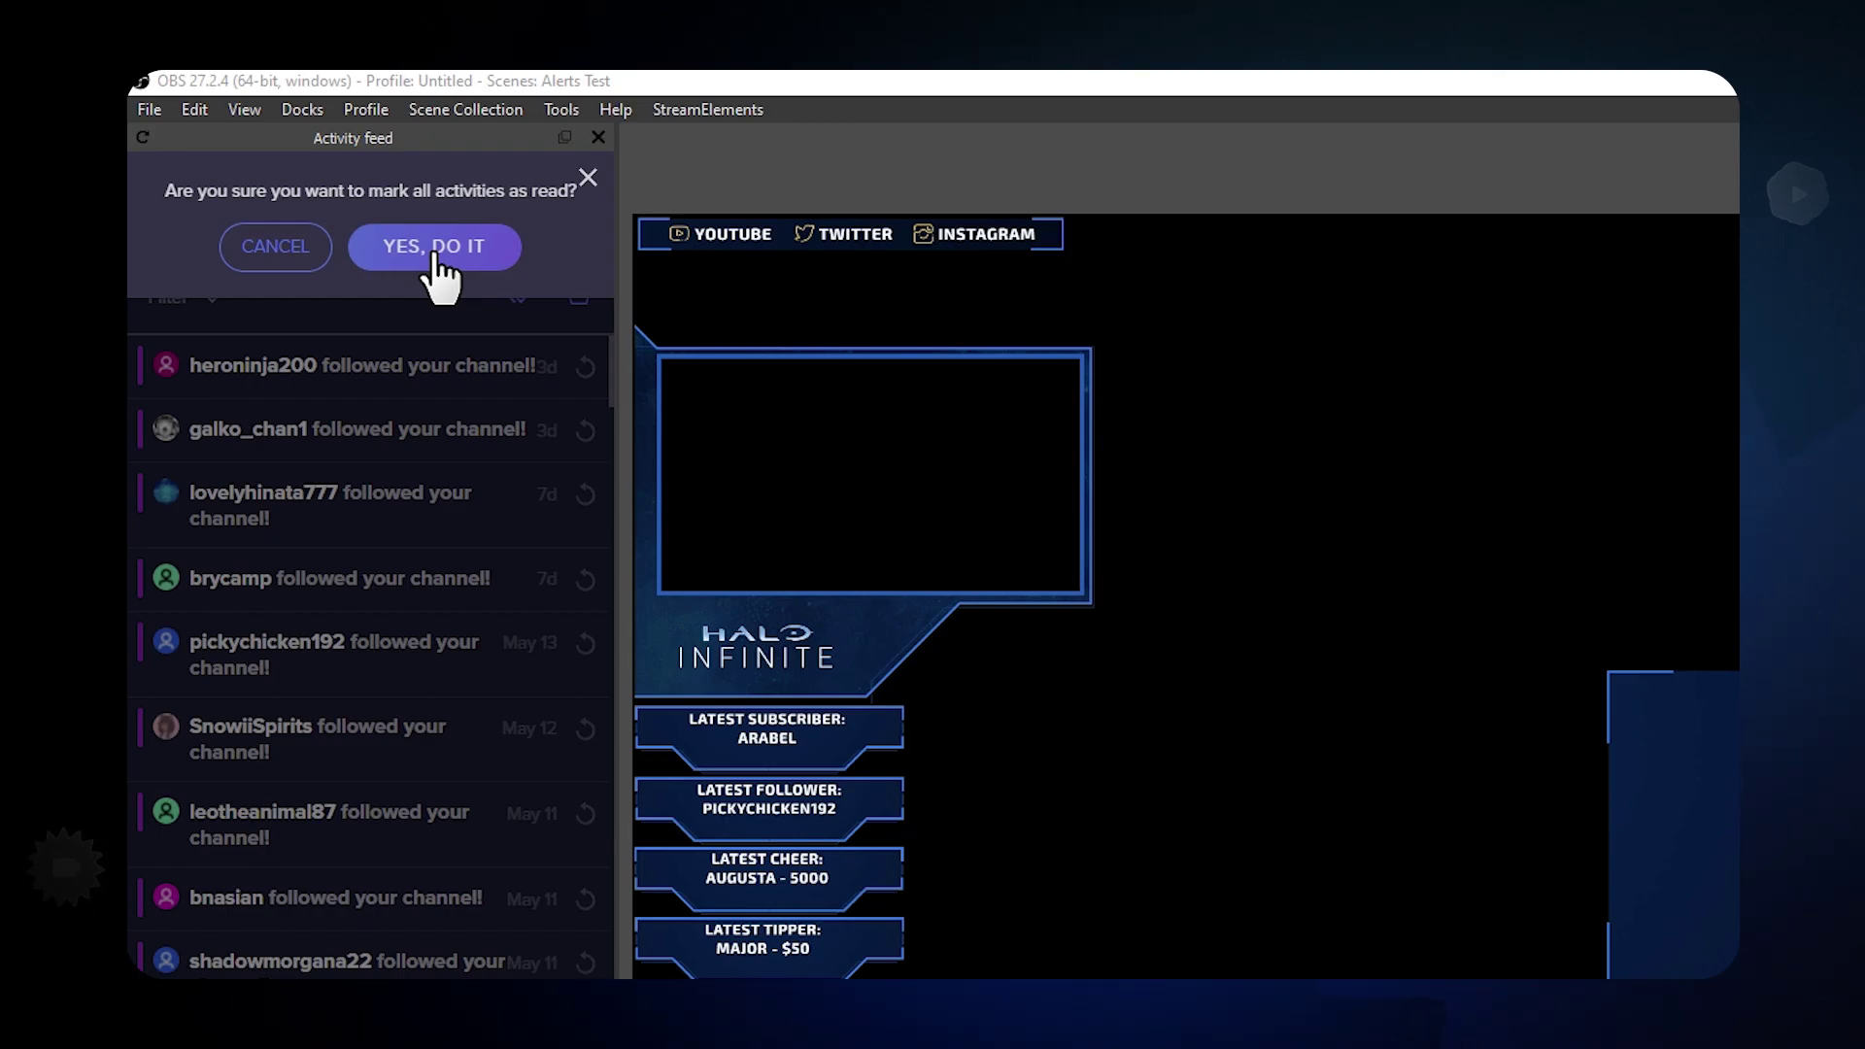
pyautogui.click(257, 254)
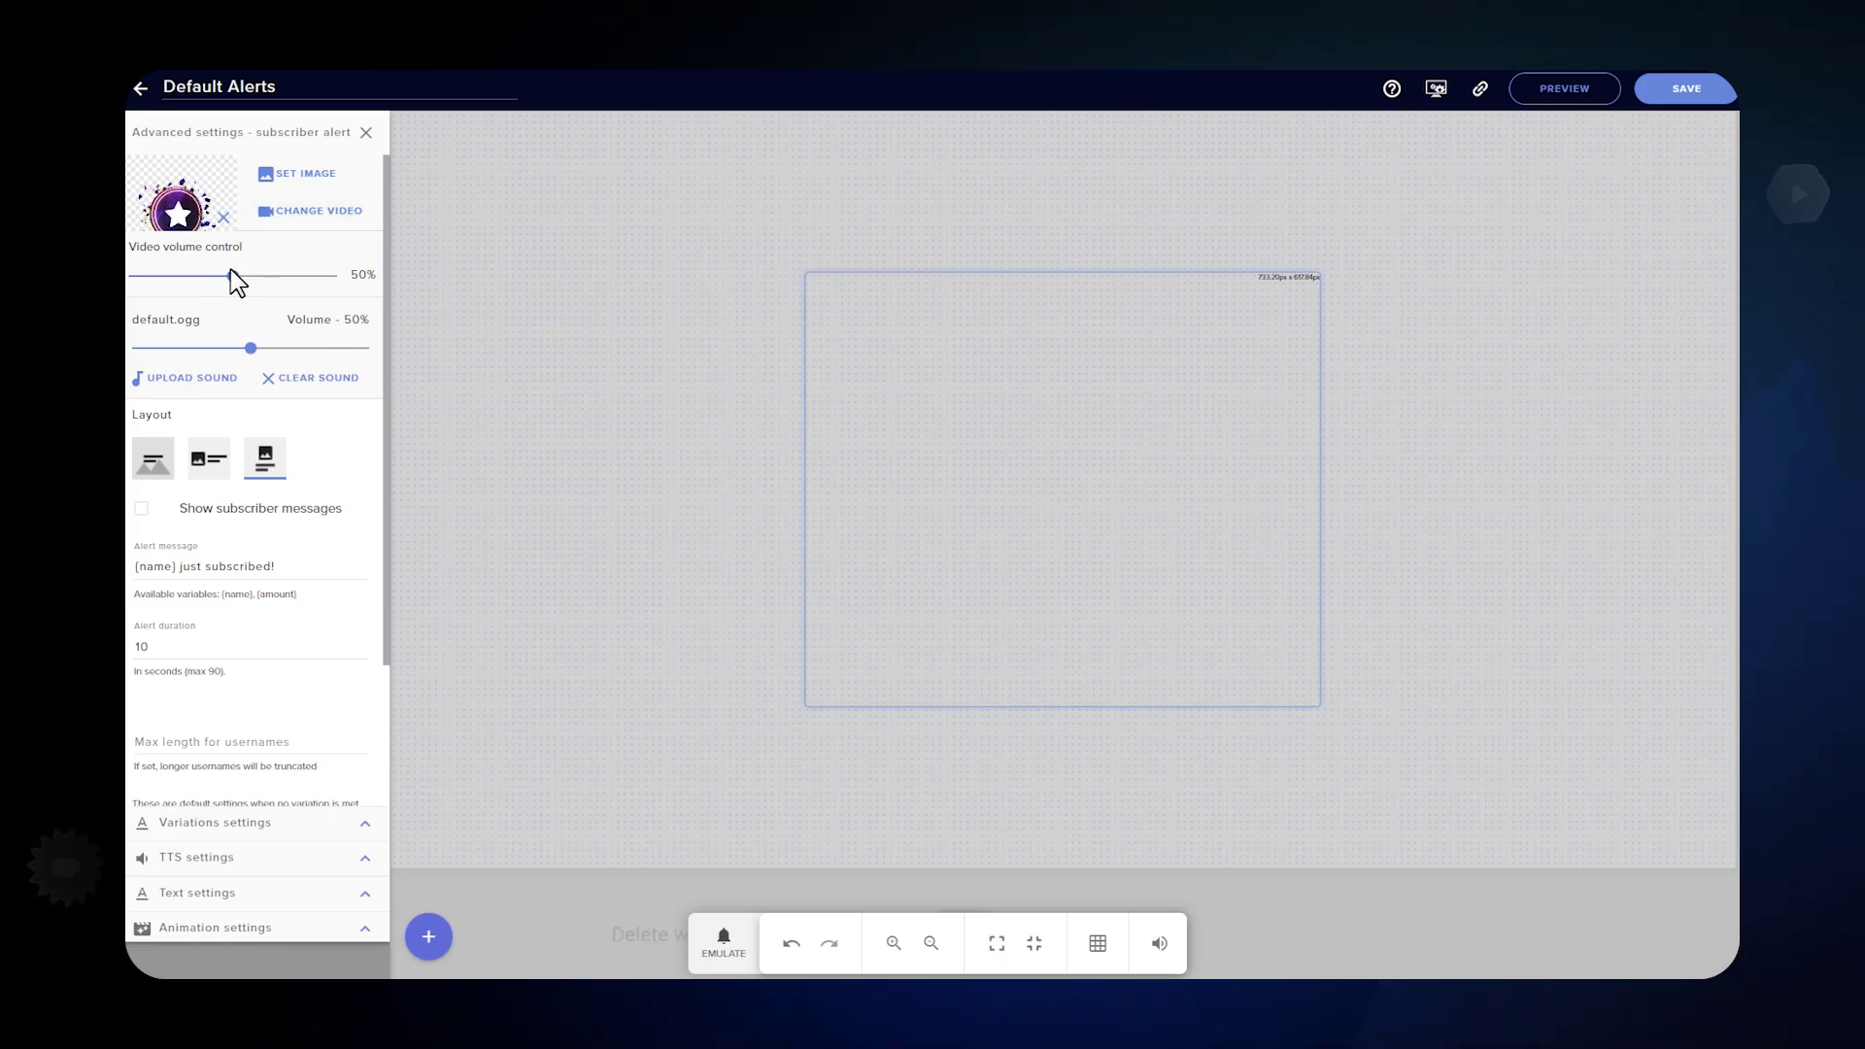
# Expand Variations and play the Resubscriber, Bits 1 and Bits 1000 variation previews
pyautogui.click(361, 825)
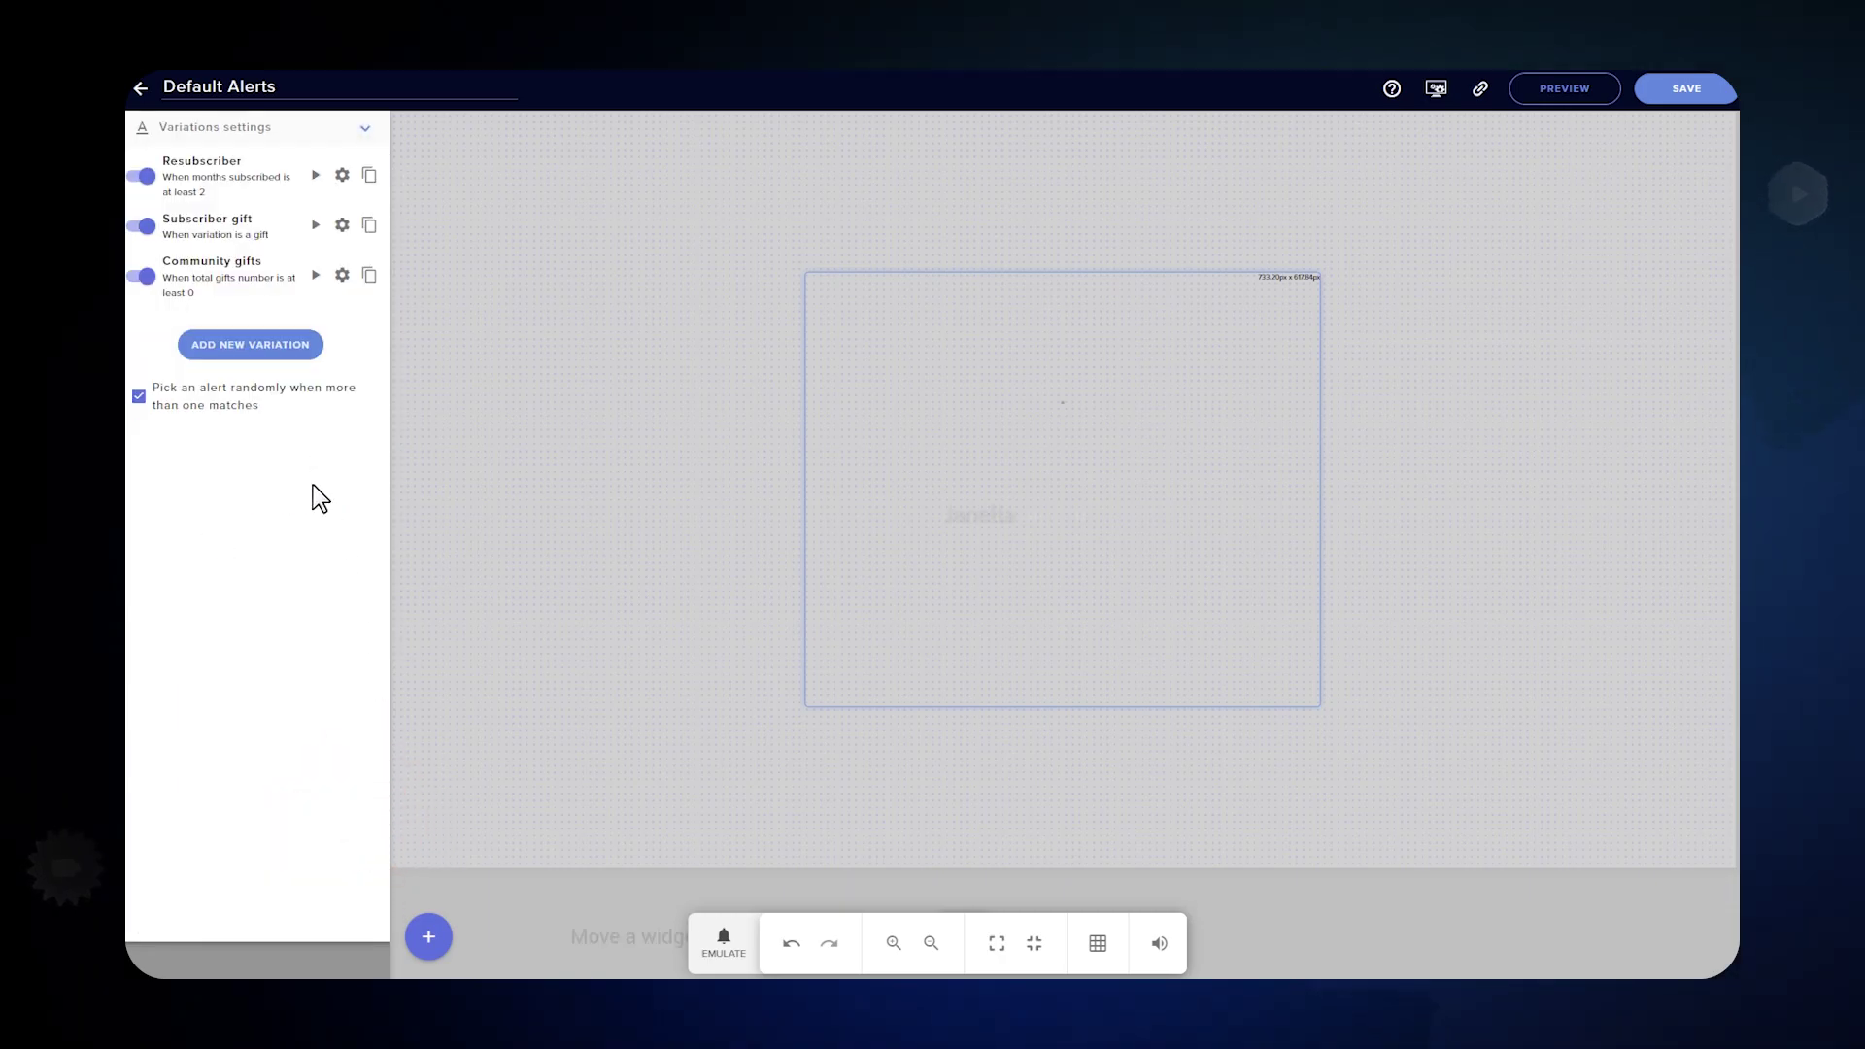
pyautogui.click(316, 176)
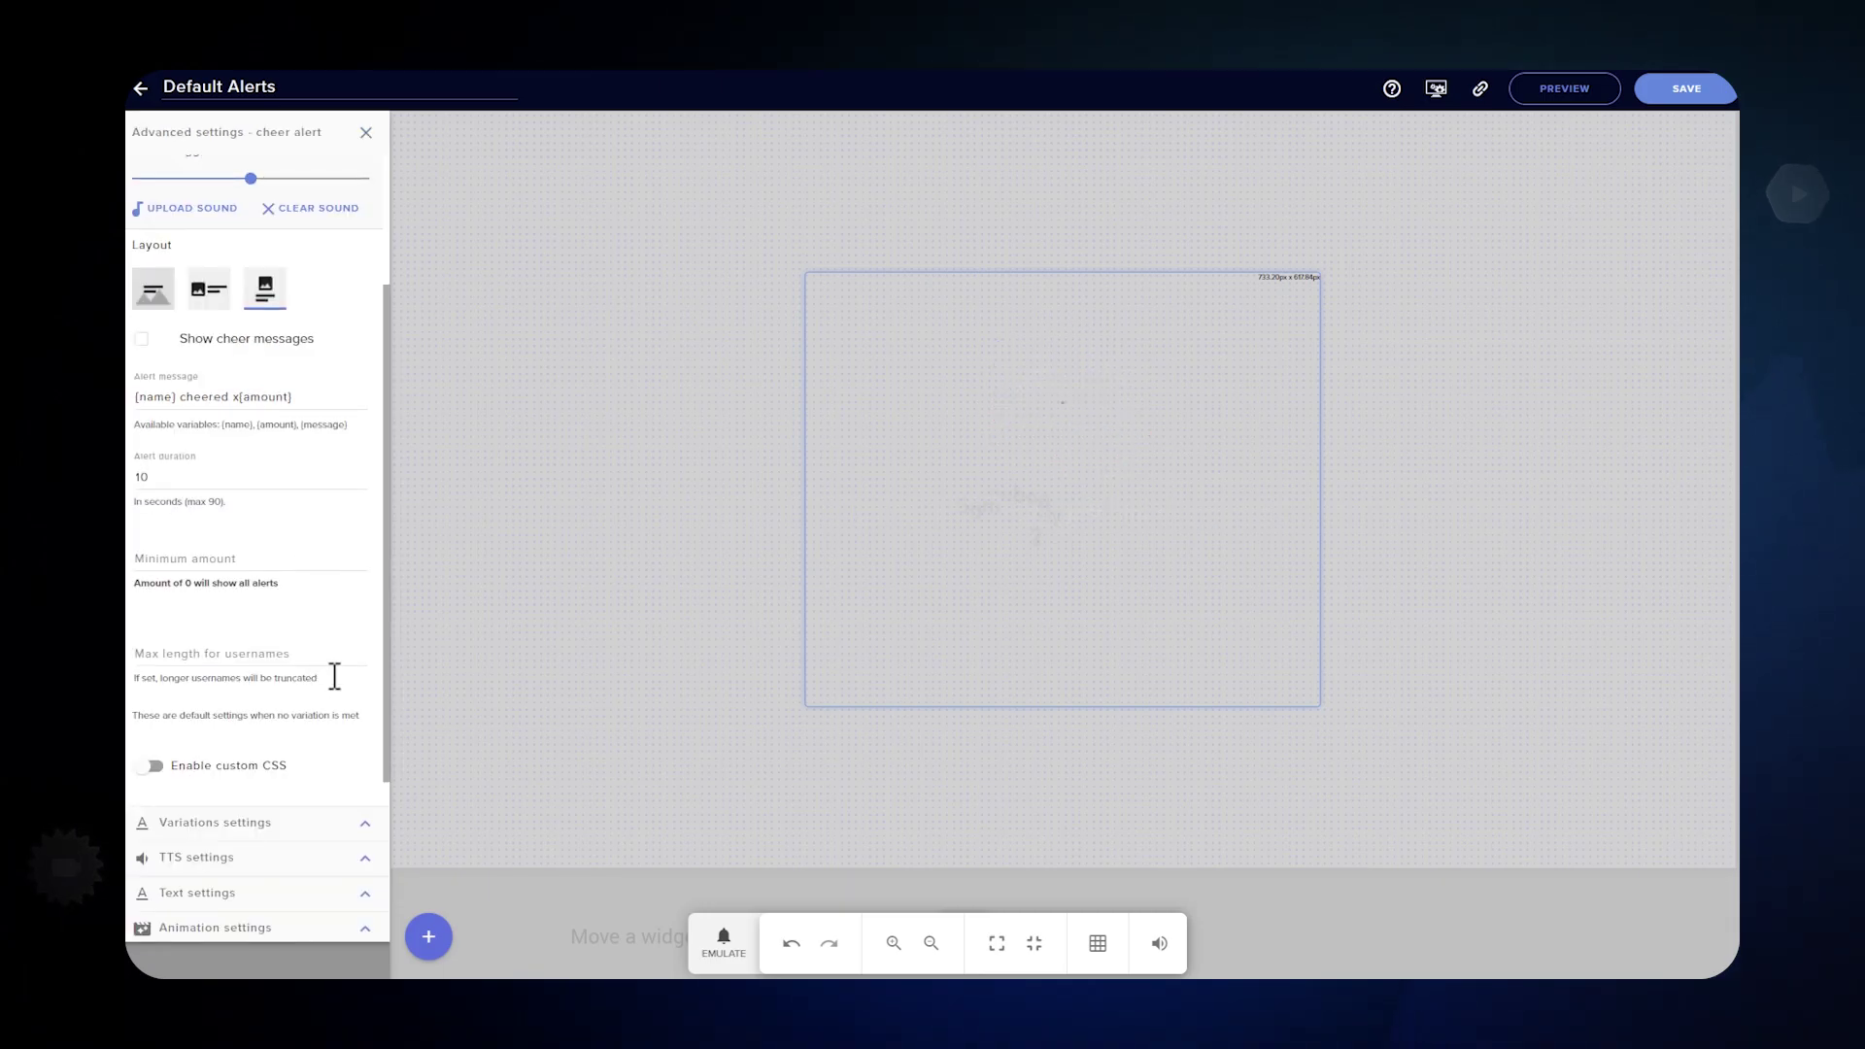
pyautogui.click(359, 832)
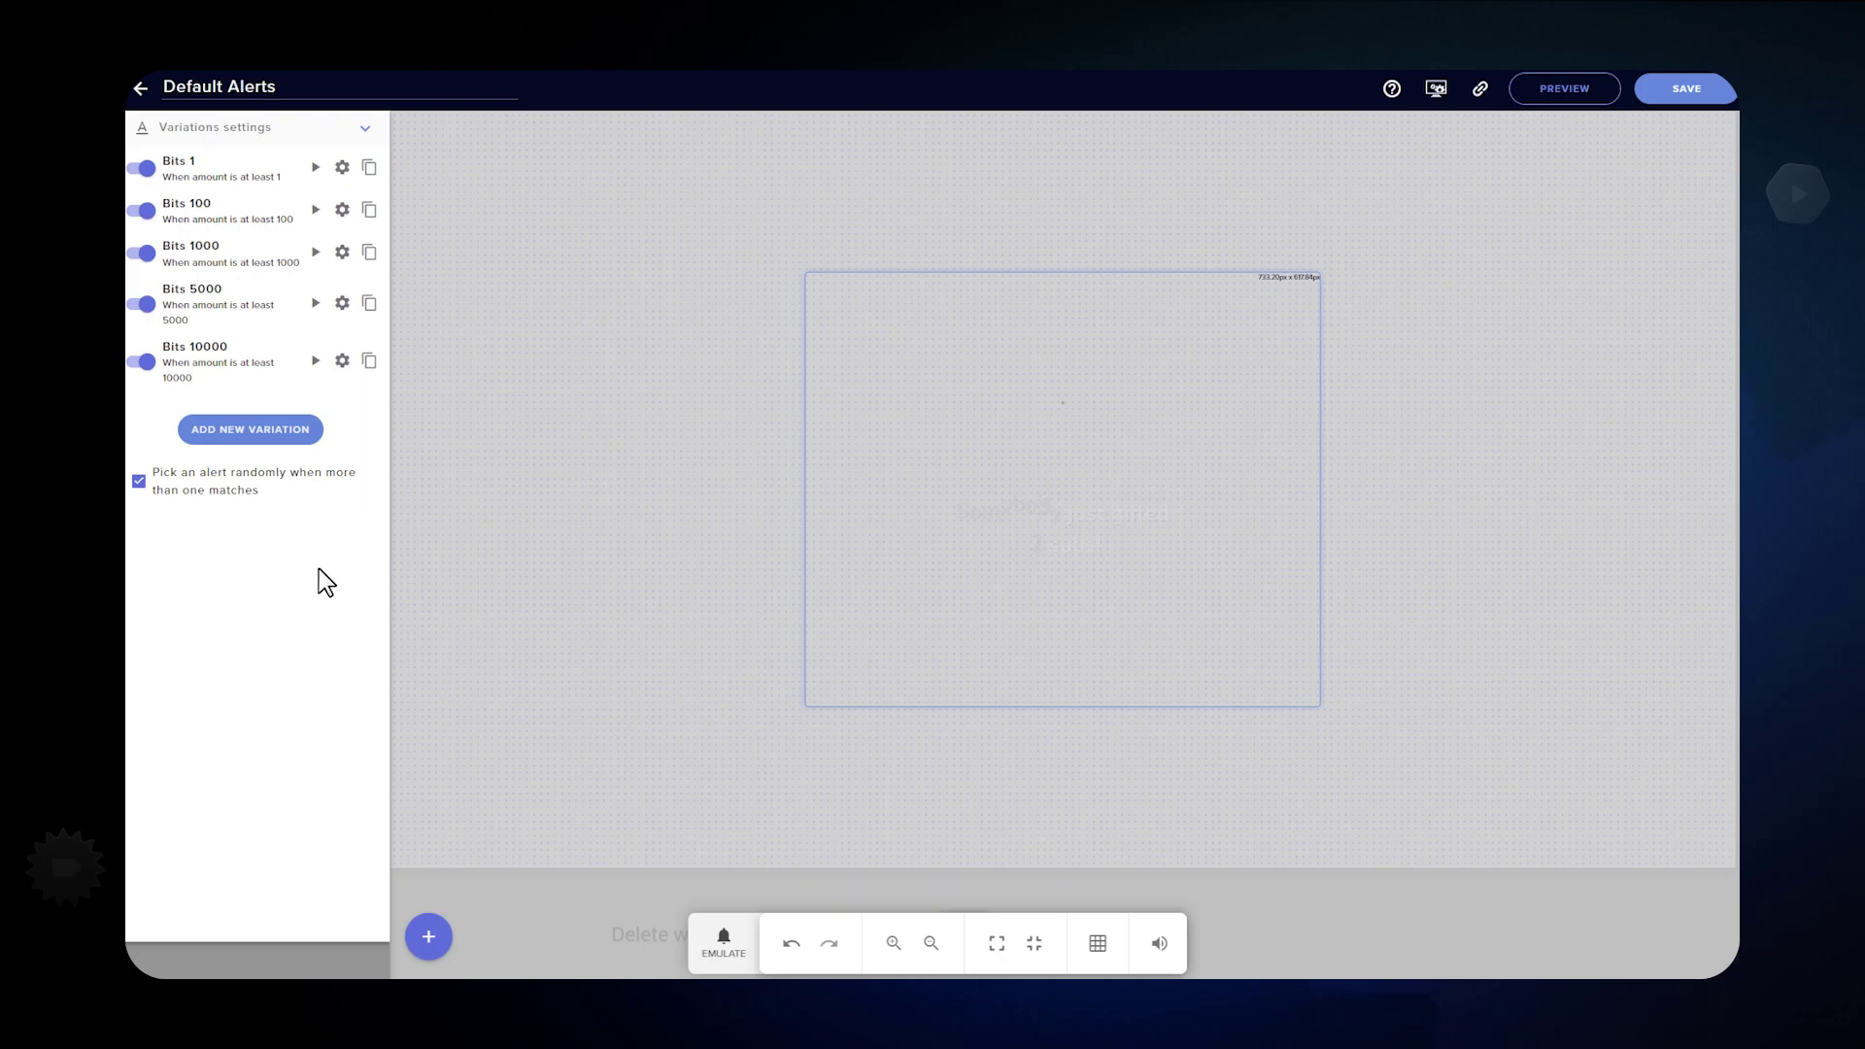
pyautogui.click(316, 168)
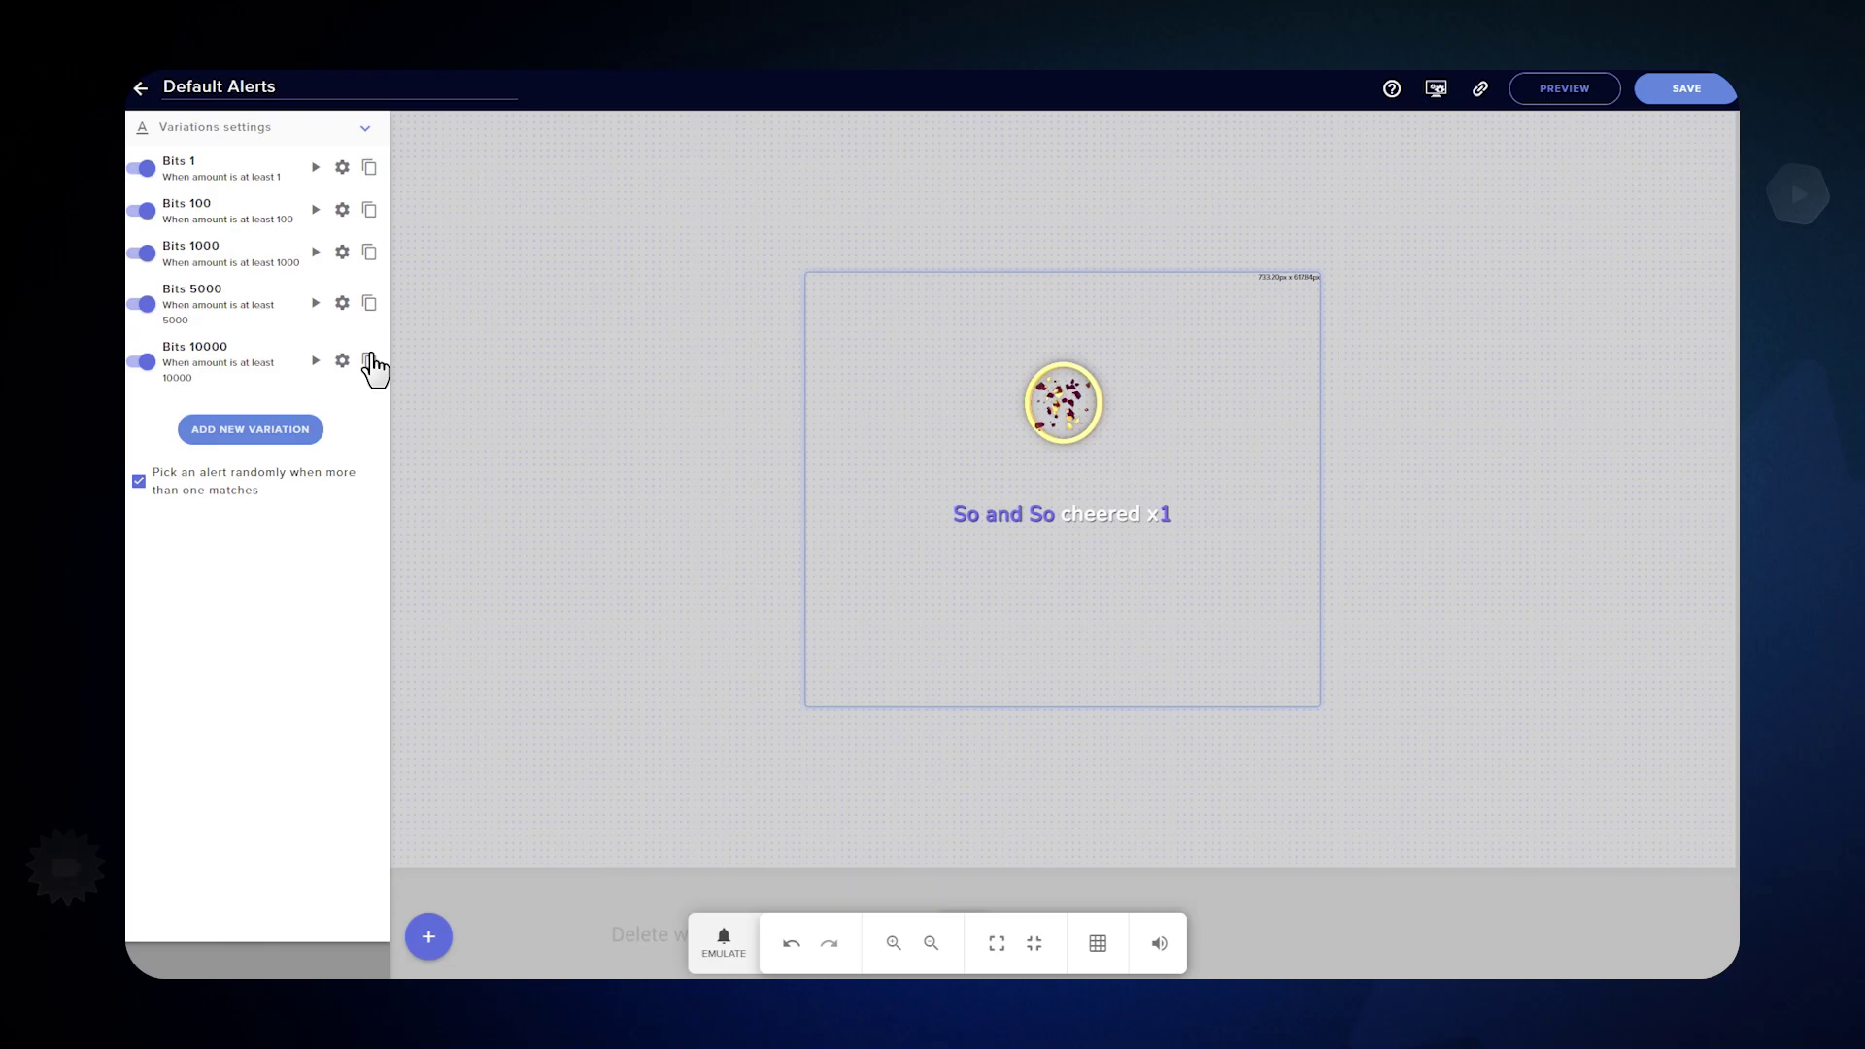
pyautogui.click(317, 254)
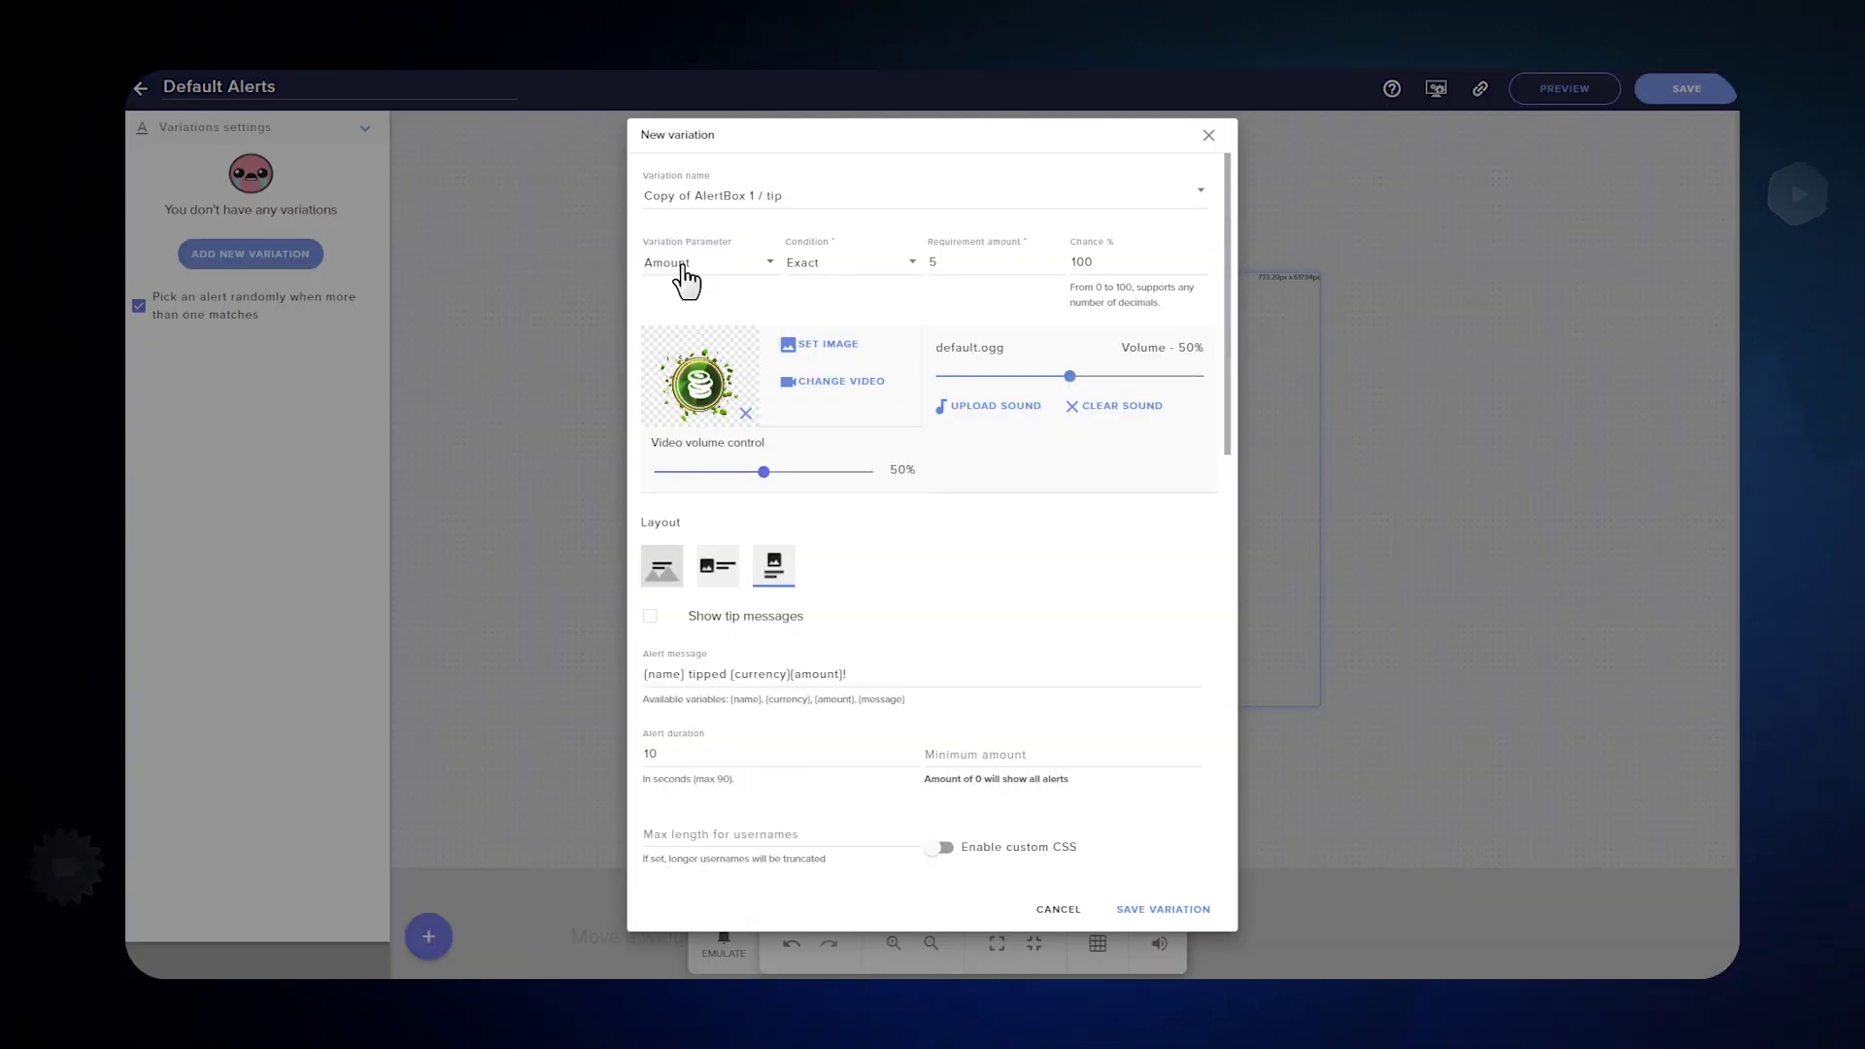
# Save a tip variation 'I Am Very Funny' based on Amount with requirement 420
pyautogui.click(679, 268)
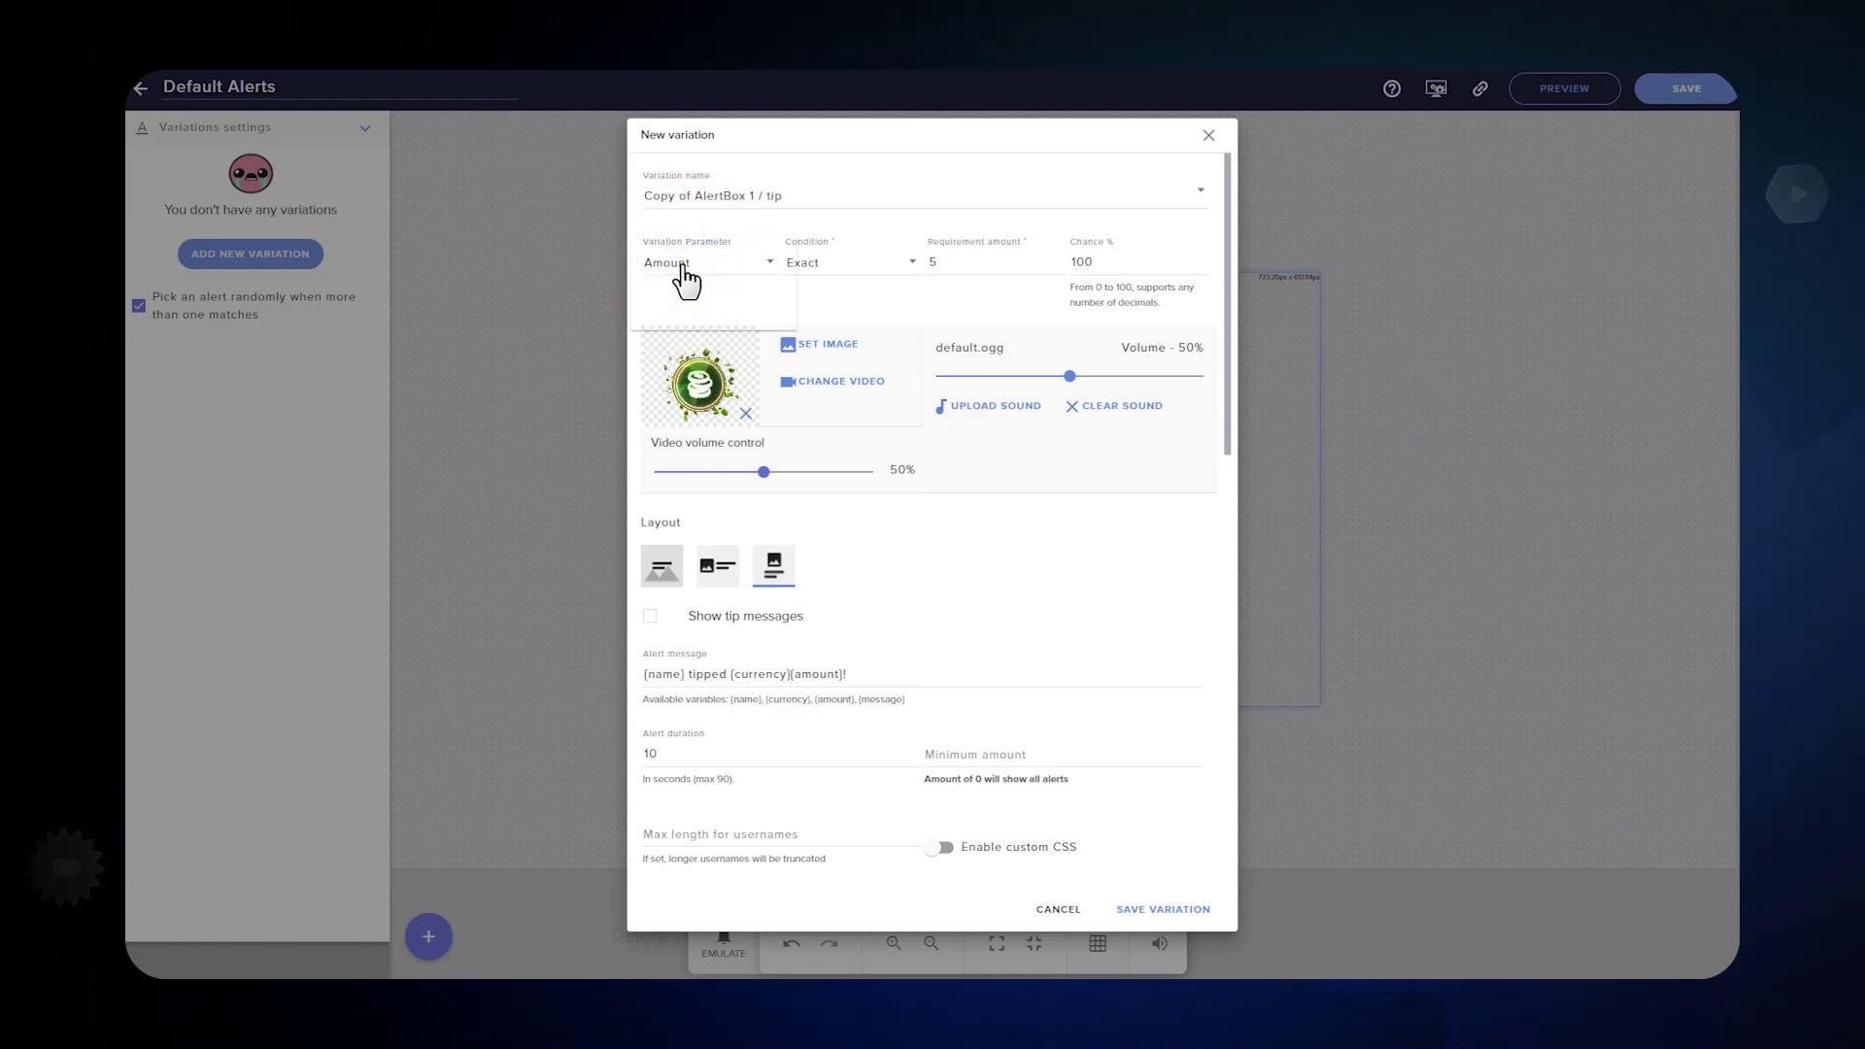
pyautogui.click(667, 261)
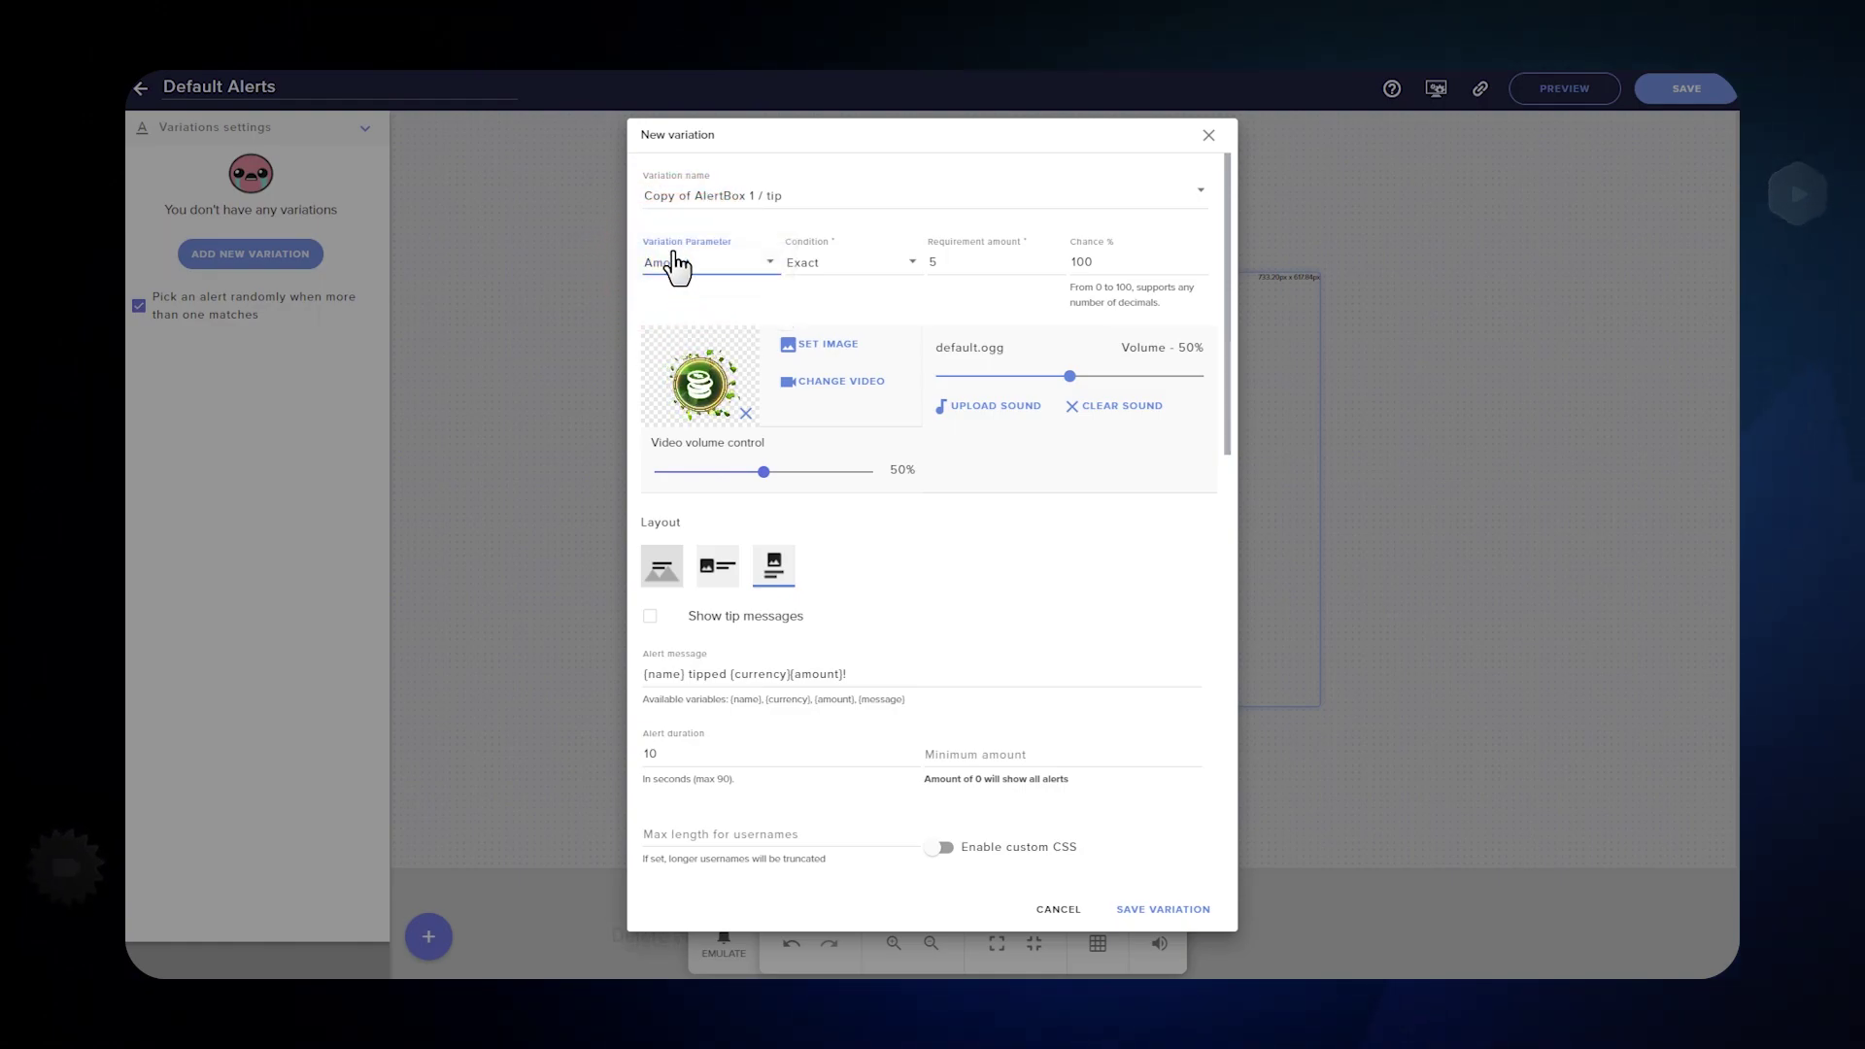
pyautogui.click(821, 194)
pyautogui.moveTo(827, 188); pyautogui.dragTo(626, 194)
pyautogui.write('I Am Very Funny')
pyautogui.click(978, 262)
pyautogui.press('BackSpace')
pyautogui.write('420')
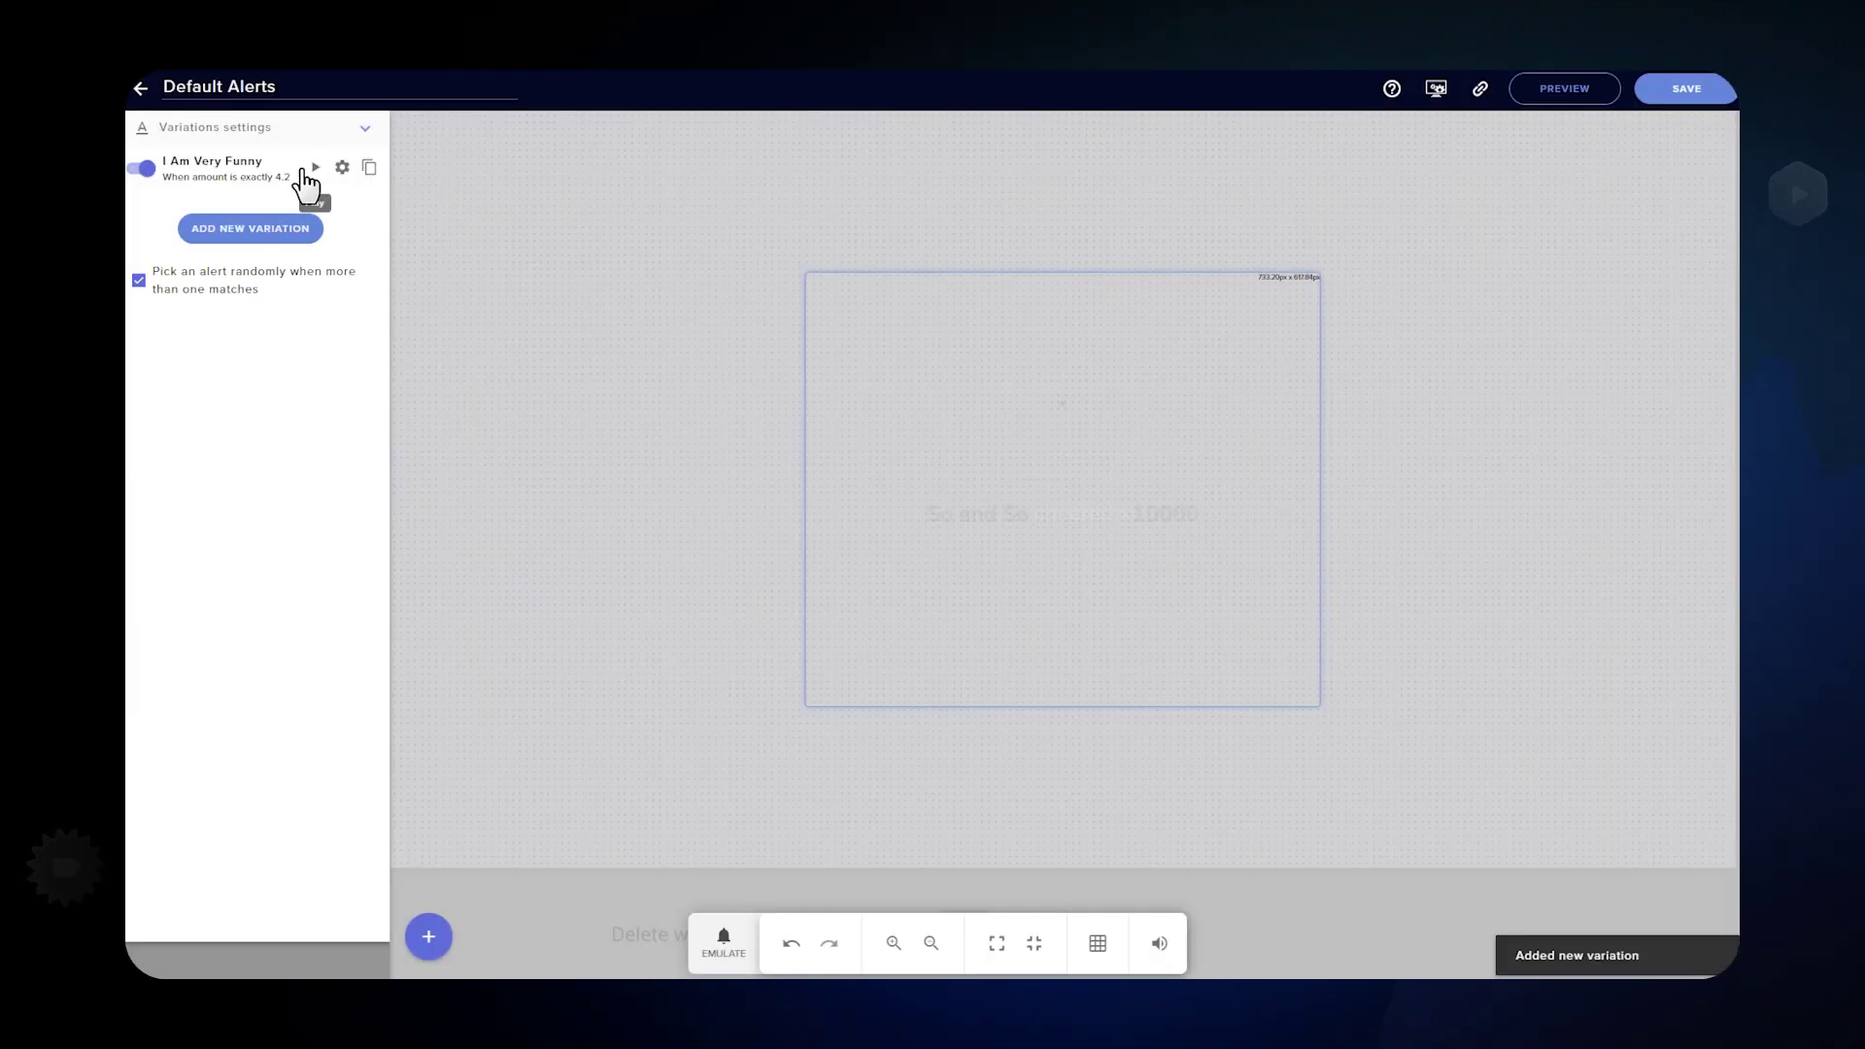
pyautogui.click(316, 168)
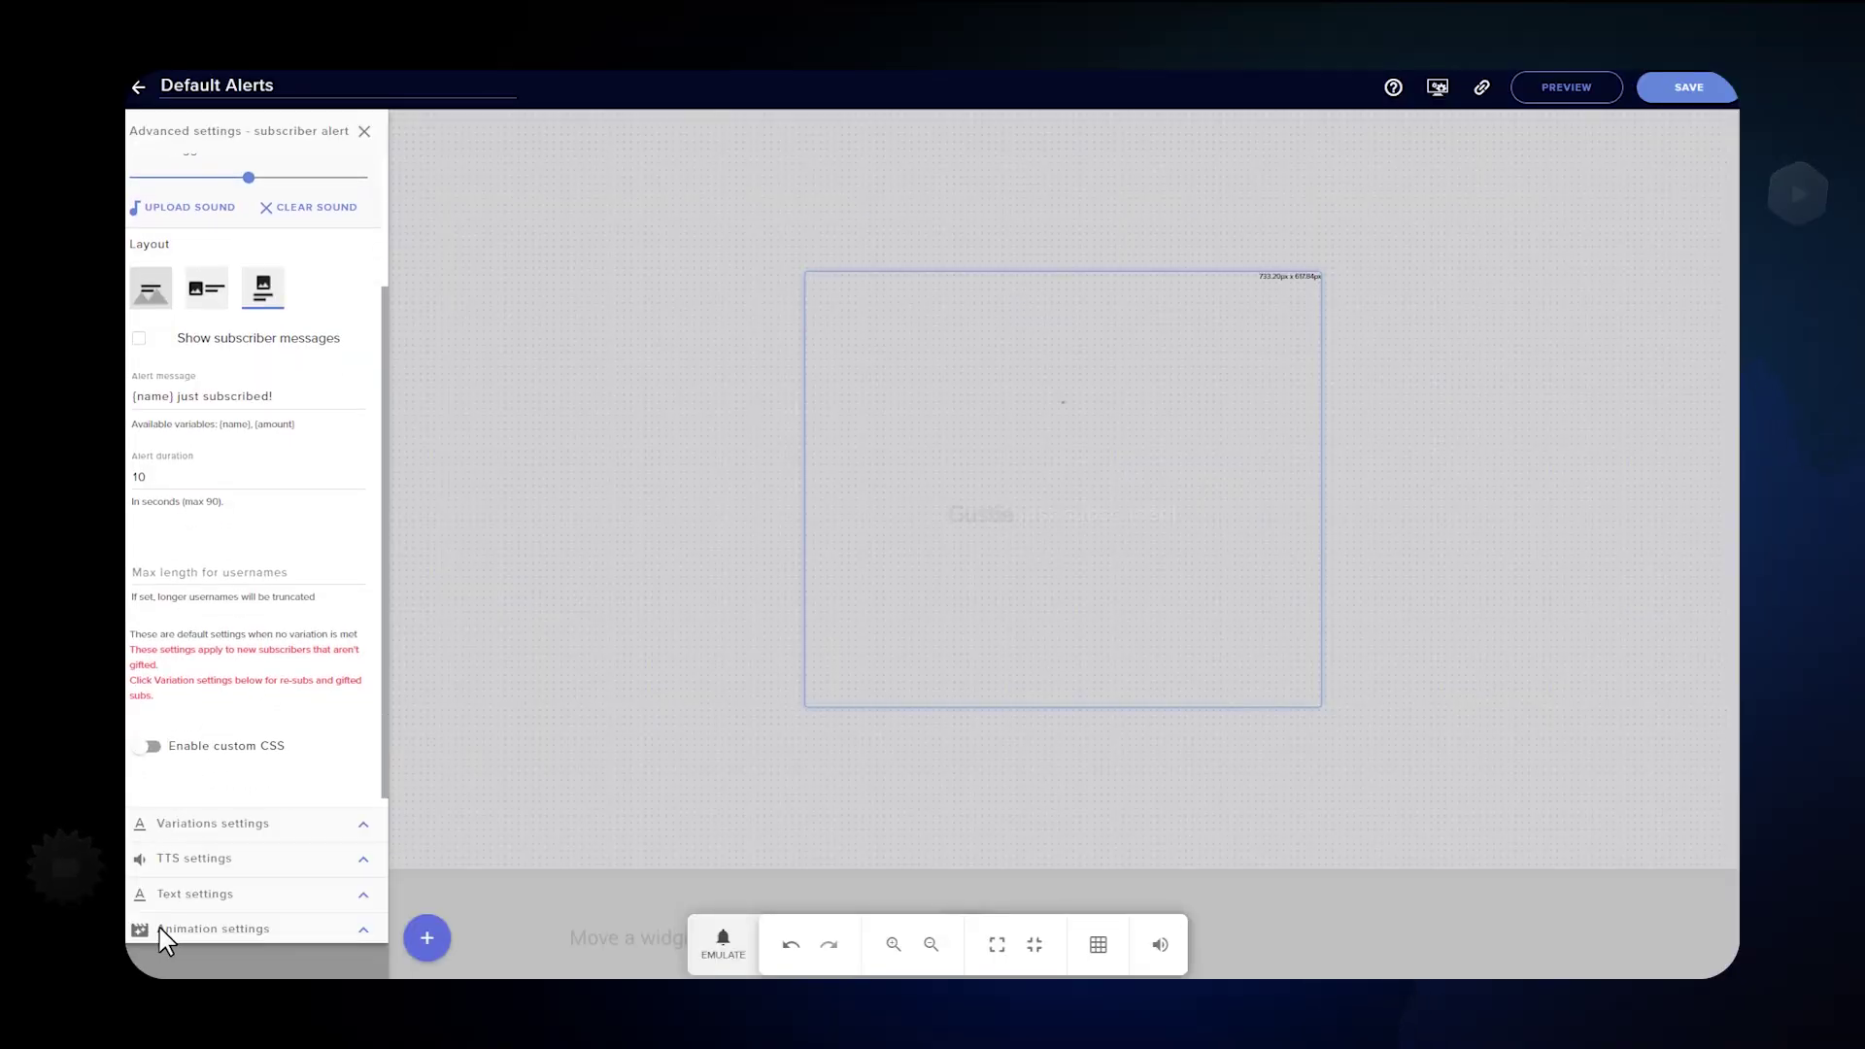
# Expand Text settings, browse the Pick a font list, and emulate a Subscriber event
pyautogui.click(366, 896)
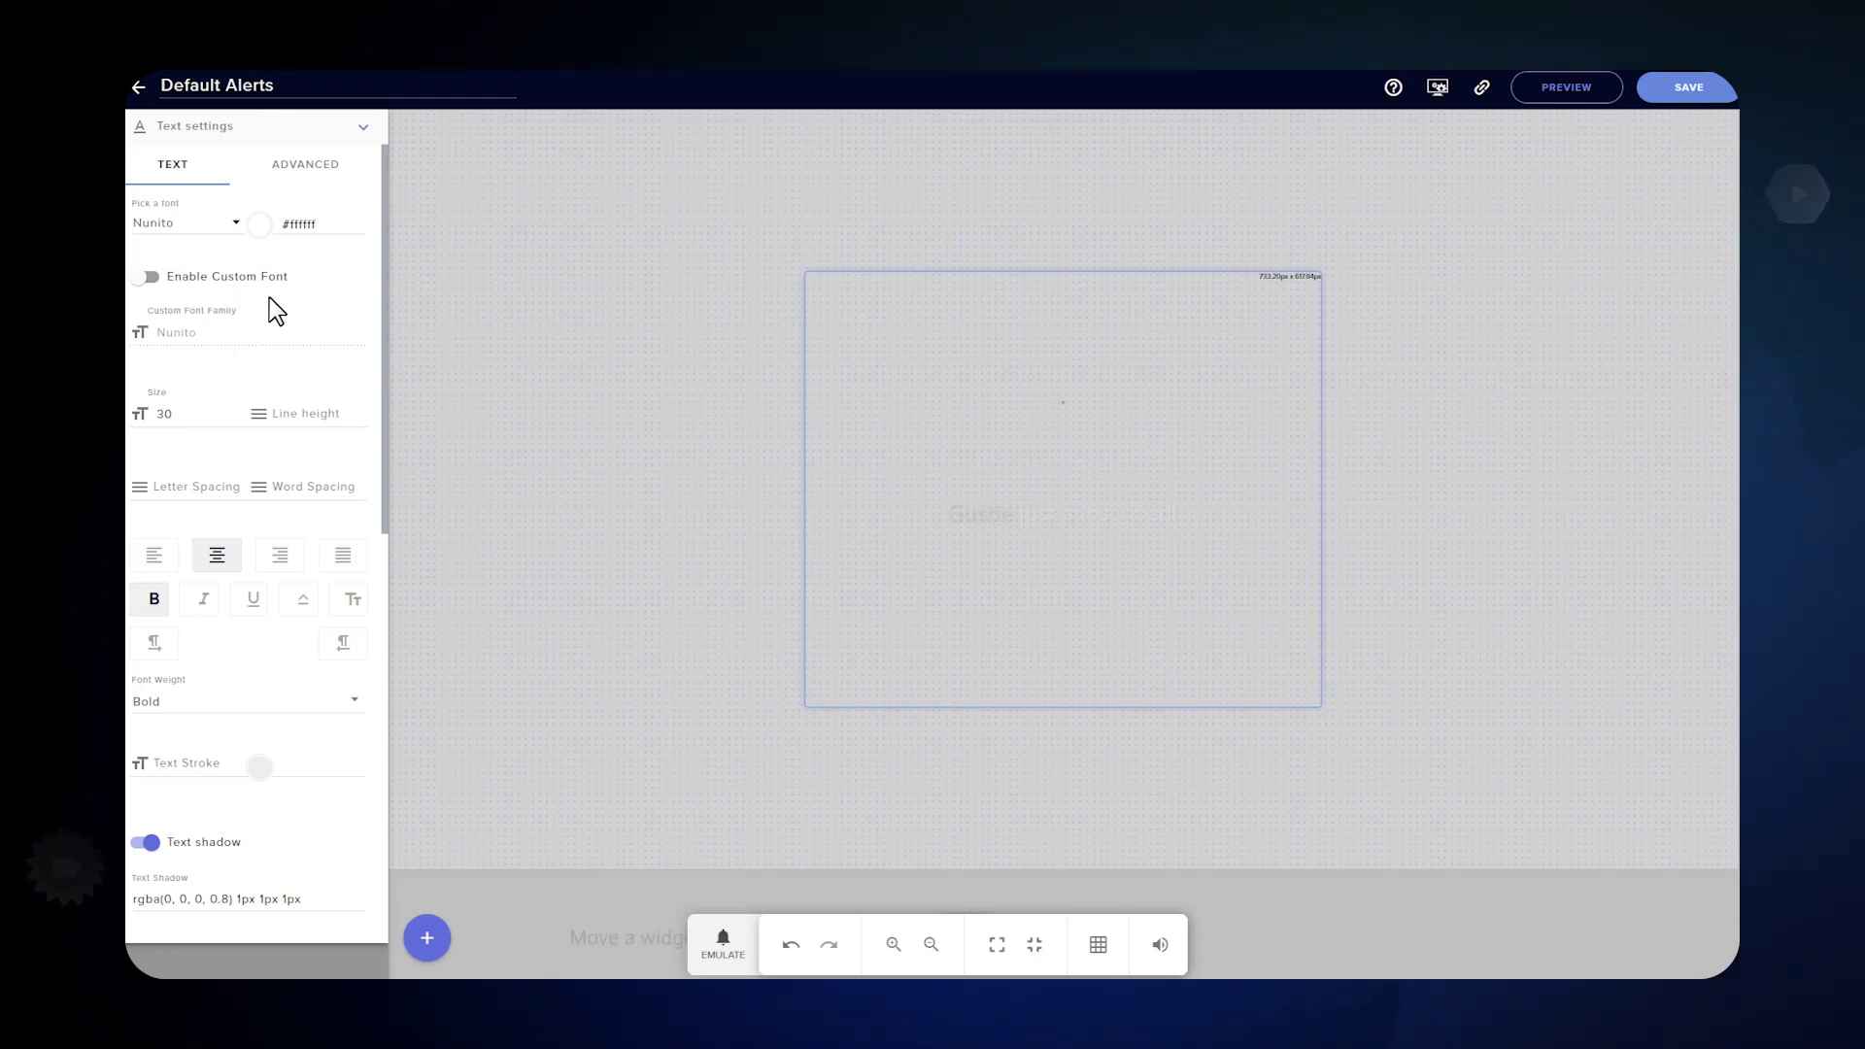
pyautogui.click(222, 233)
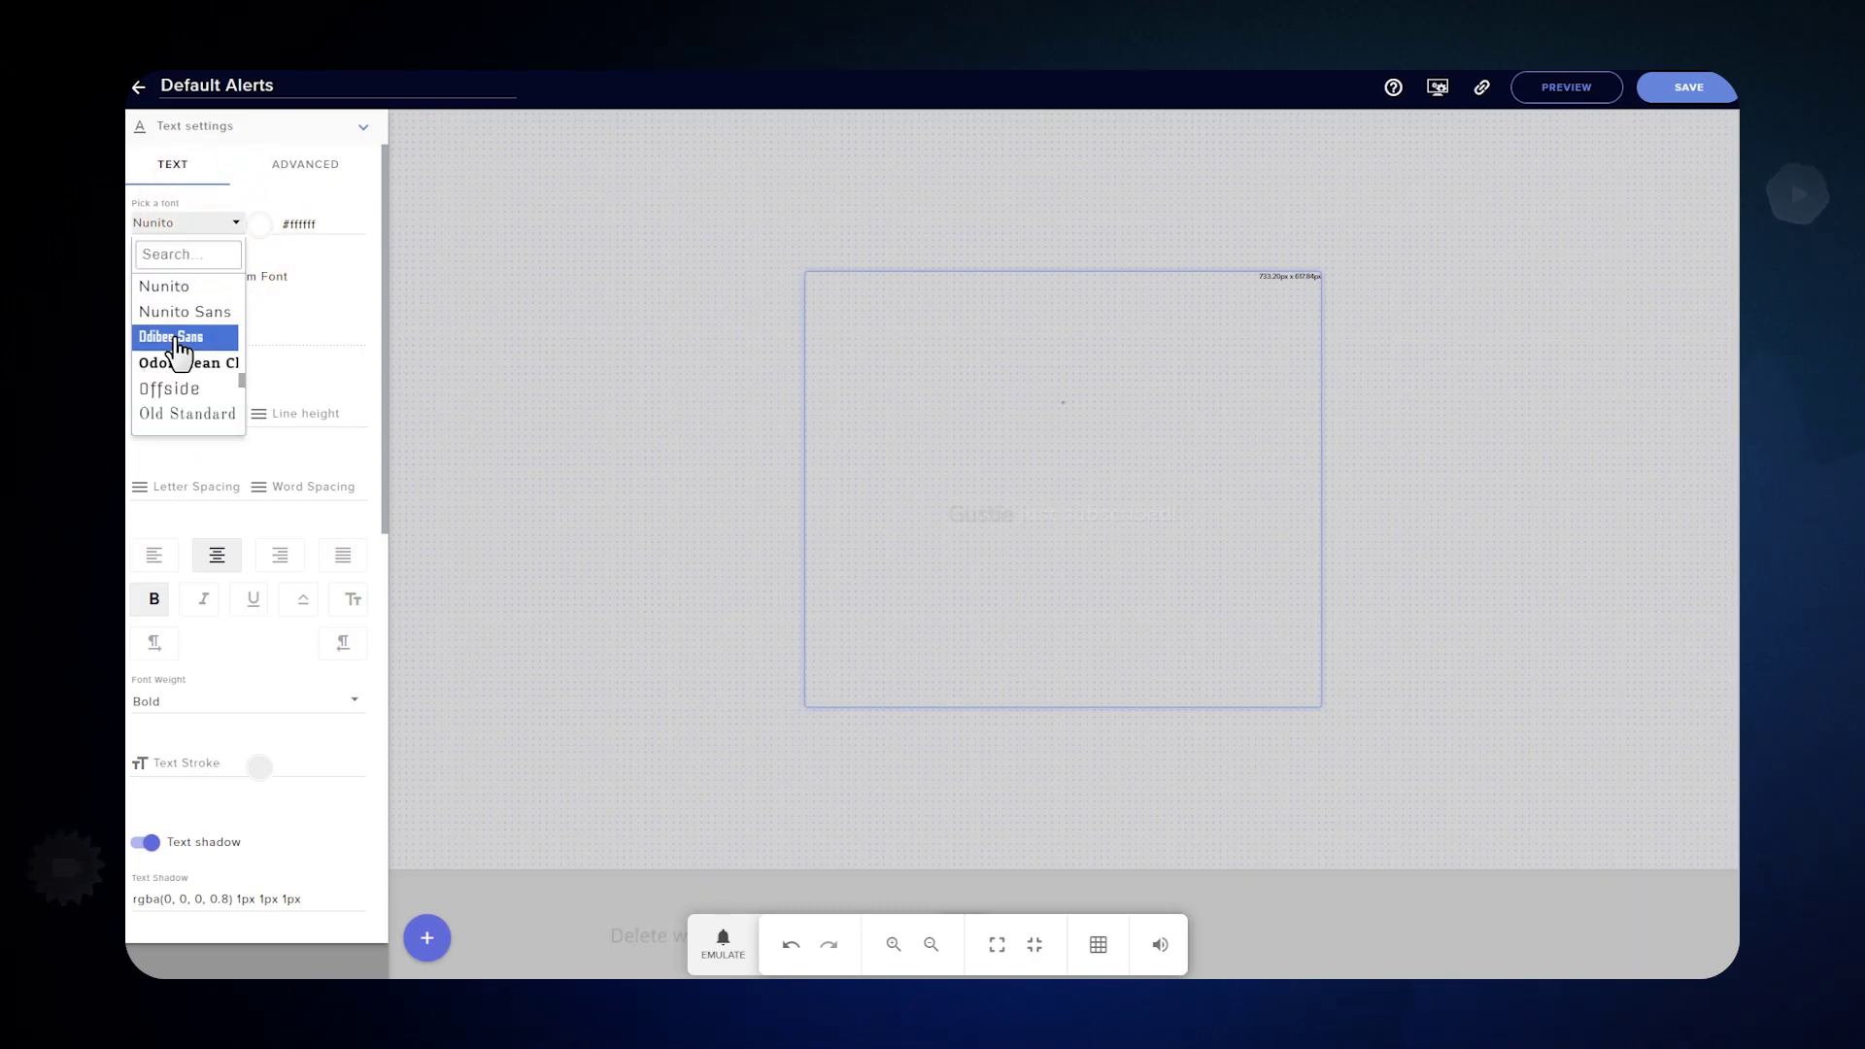
pyautogui.scroll(-2, 177, 347)
pyautogui.click(668, 783)
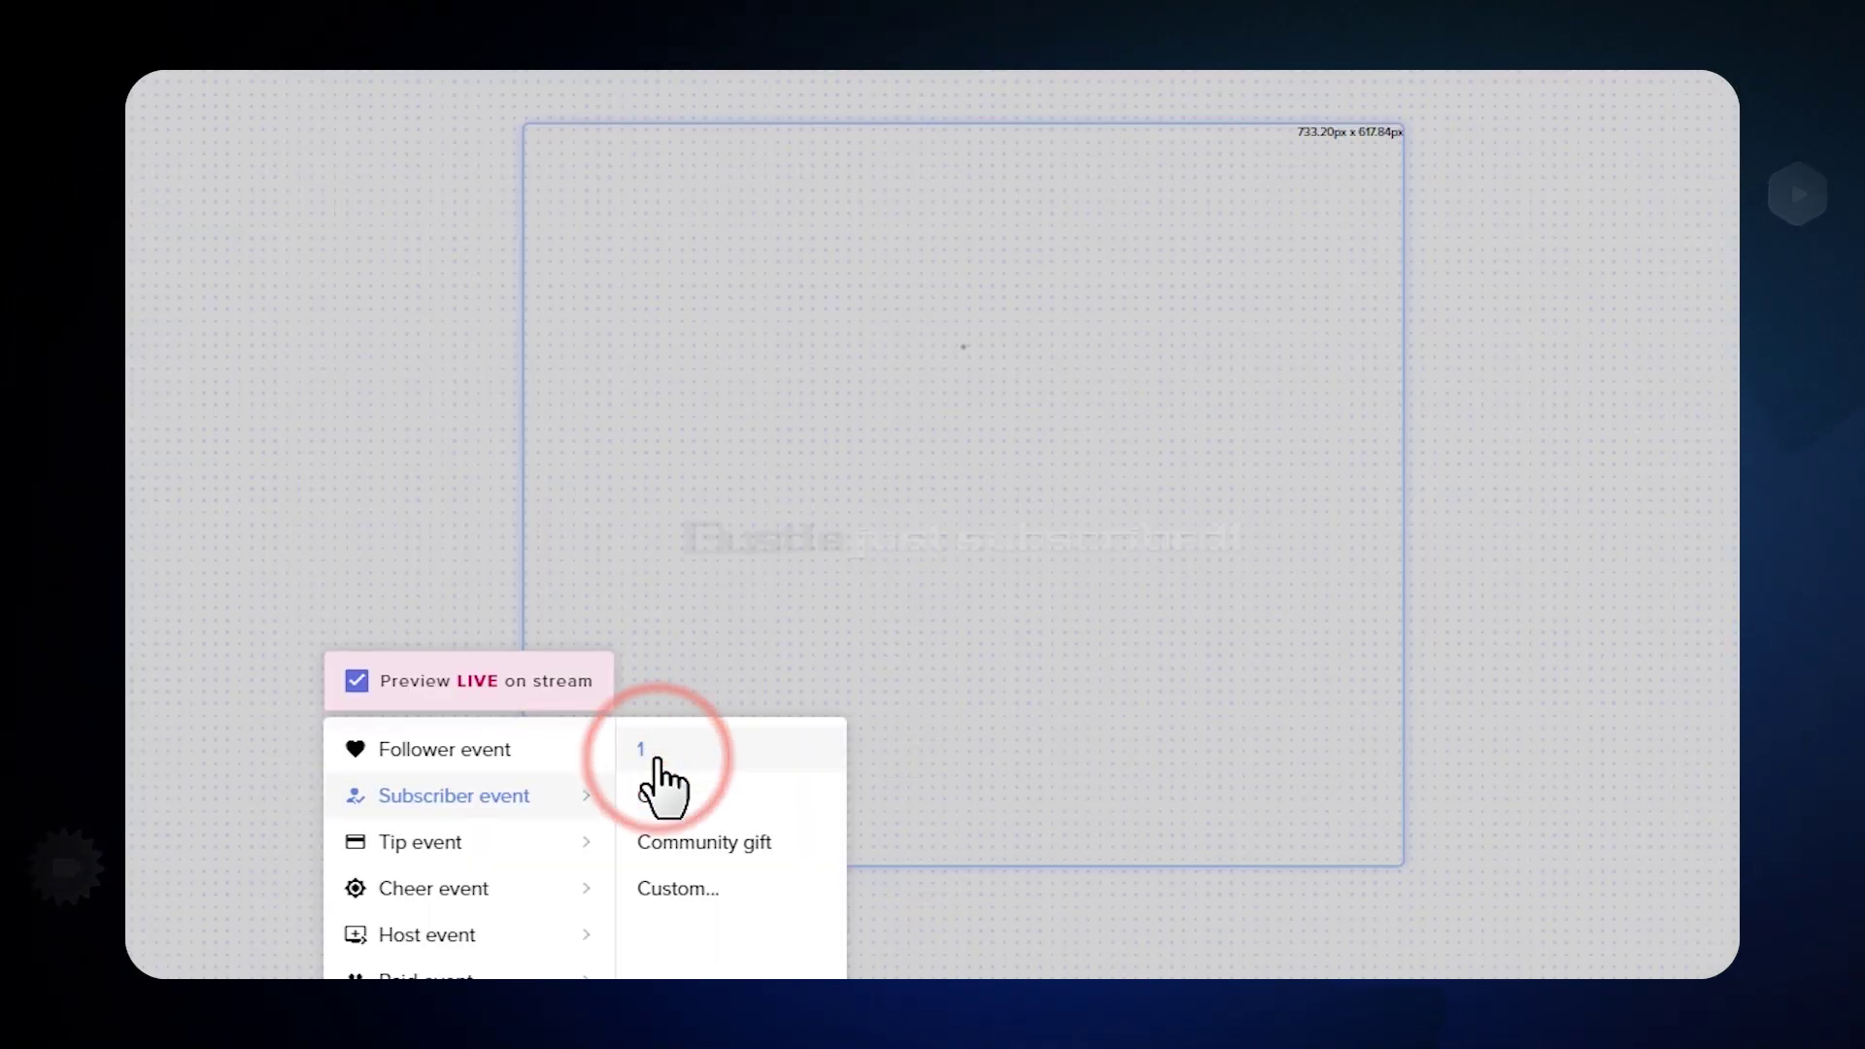
pyautogui.click(177, 459)
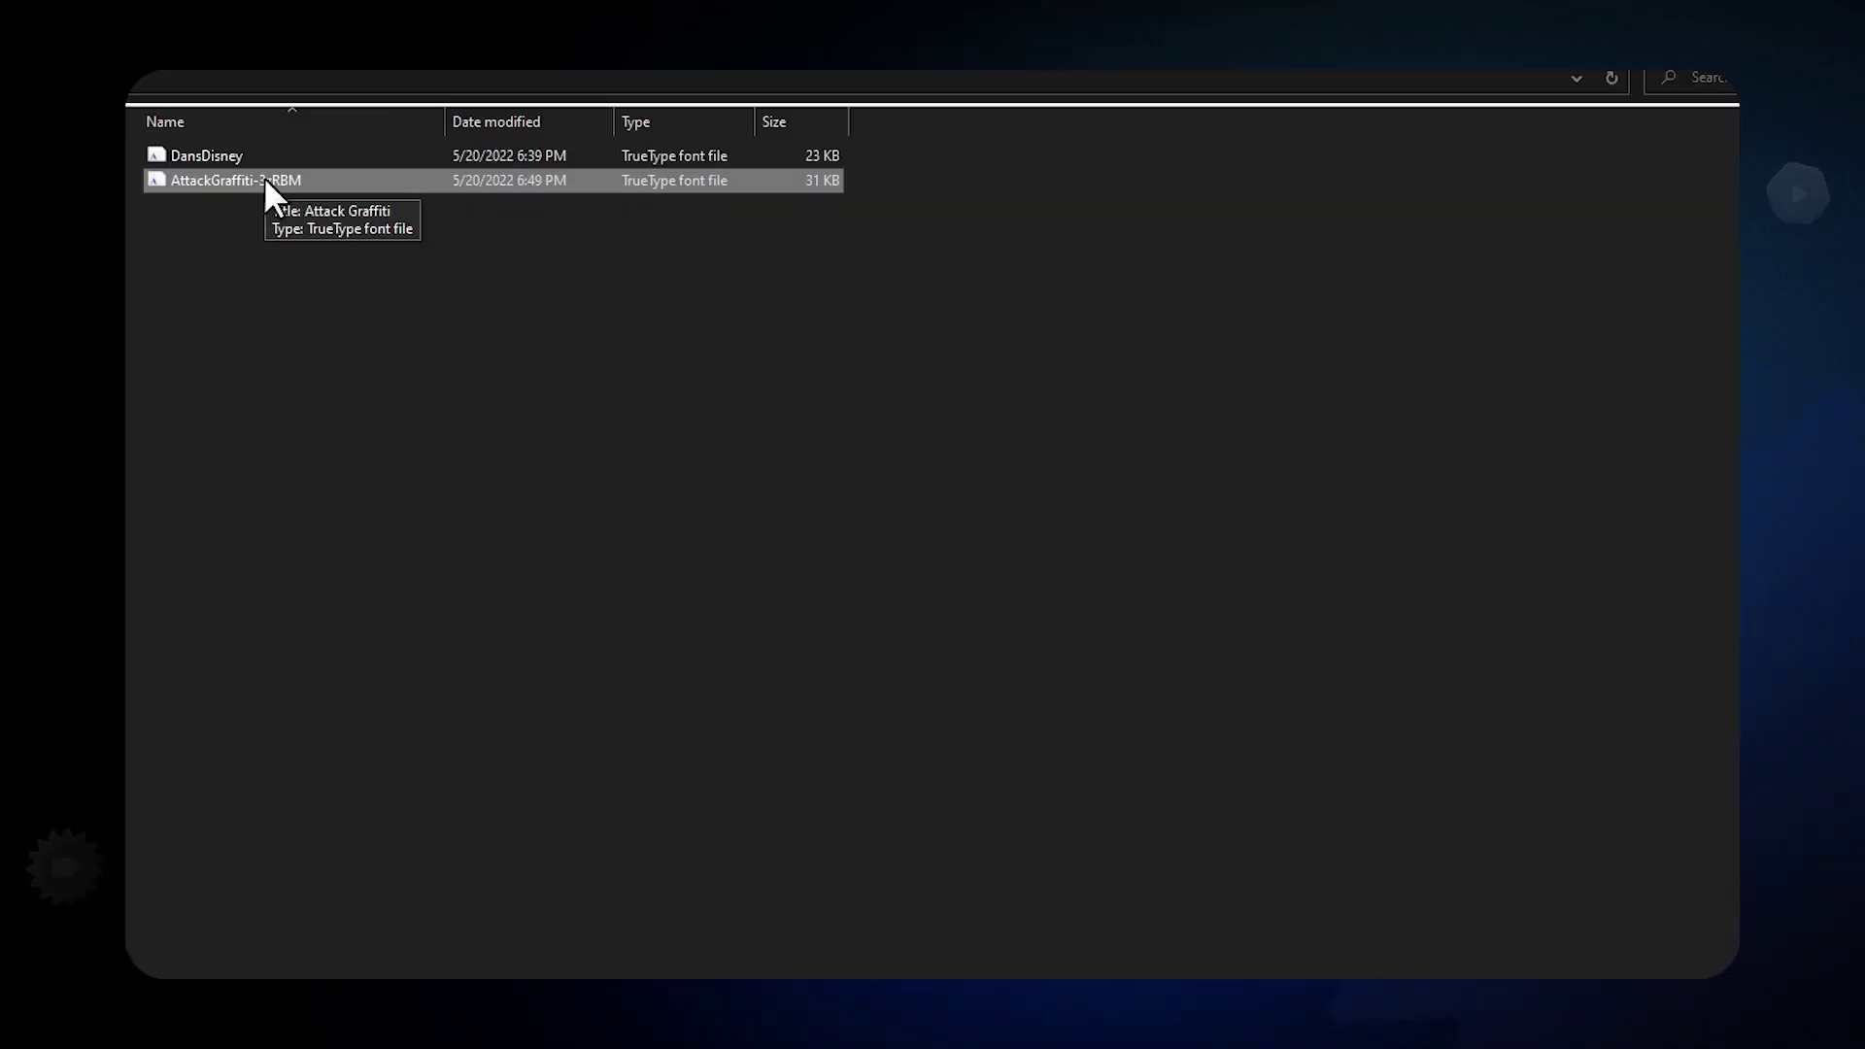
# Install the AttackGraffiti font file from its Windows preview
pyautogui.doubleClick(265, 181)
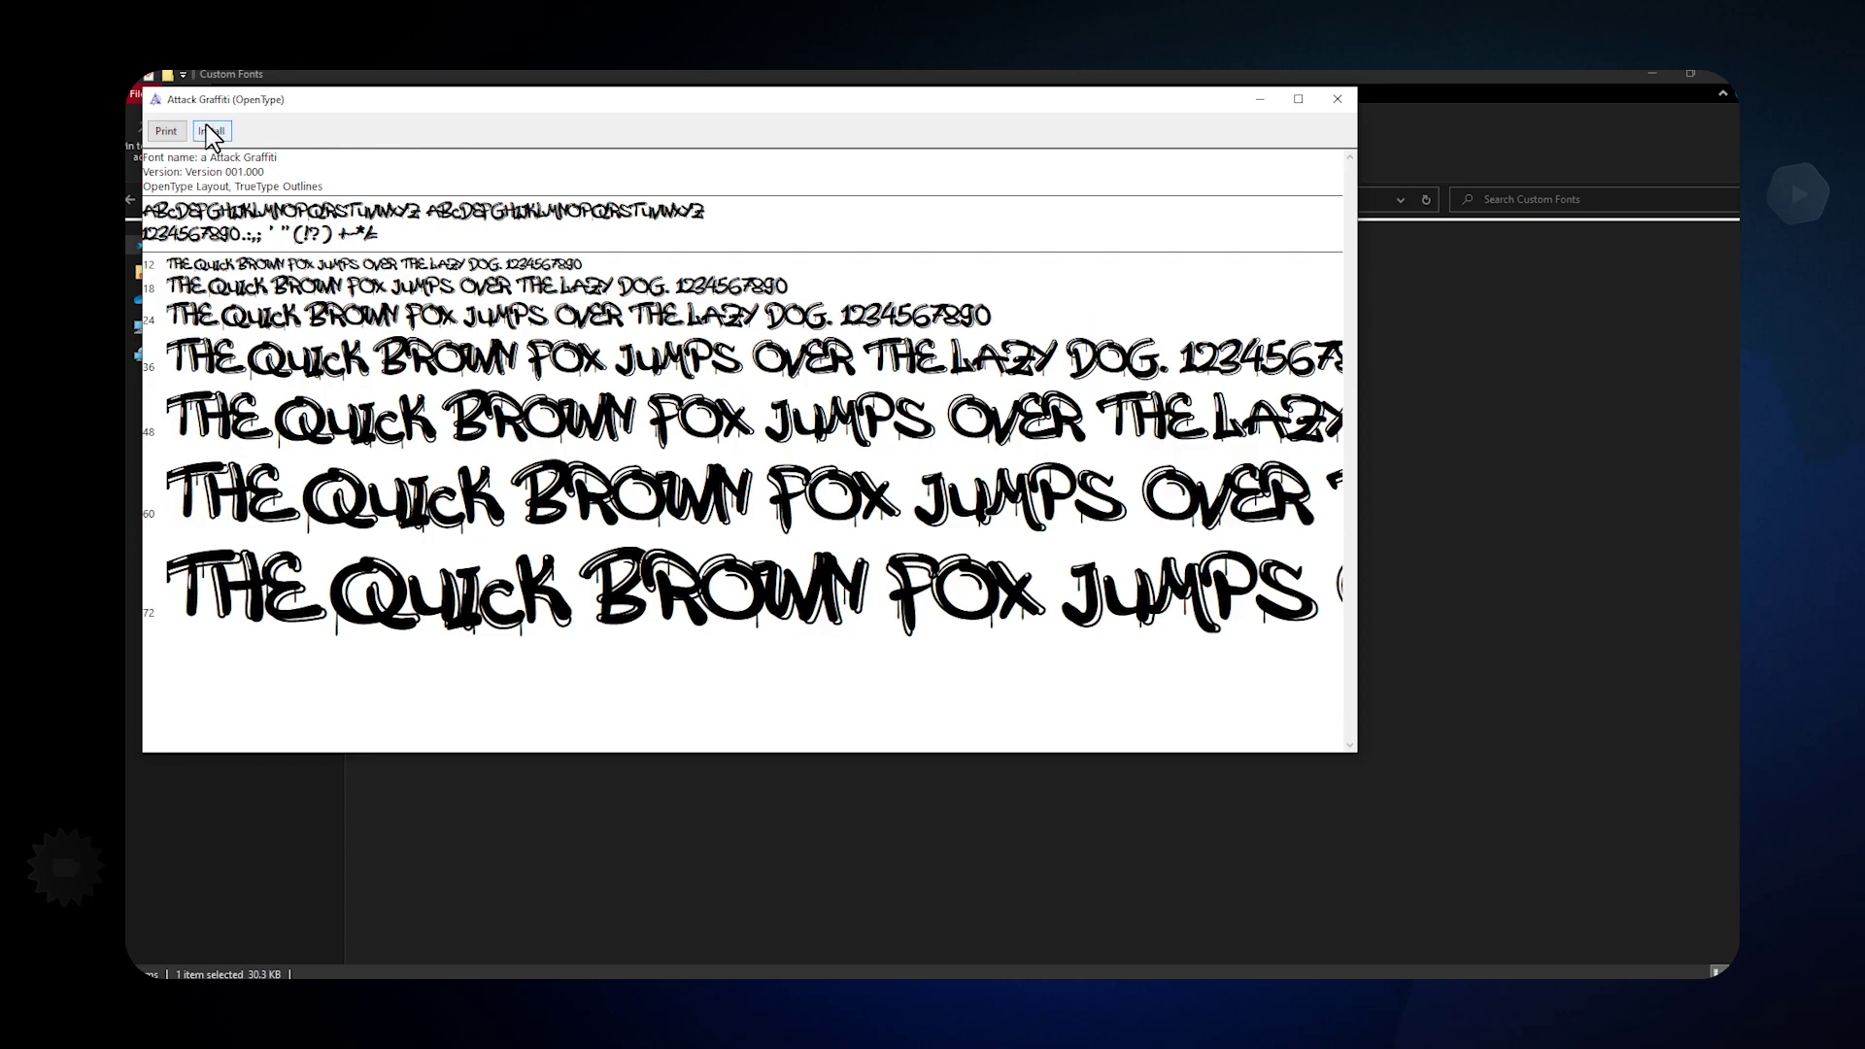
pyautogui.click(212, 131)
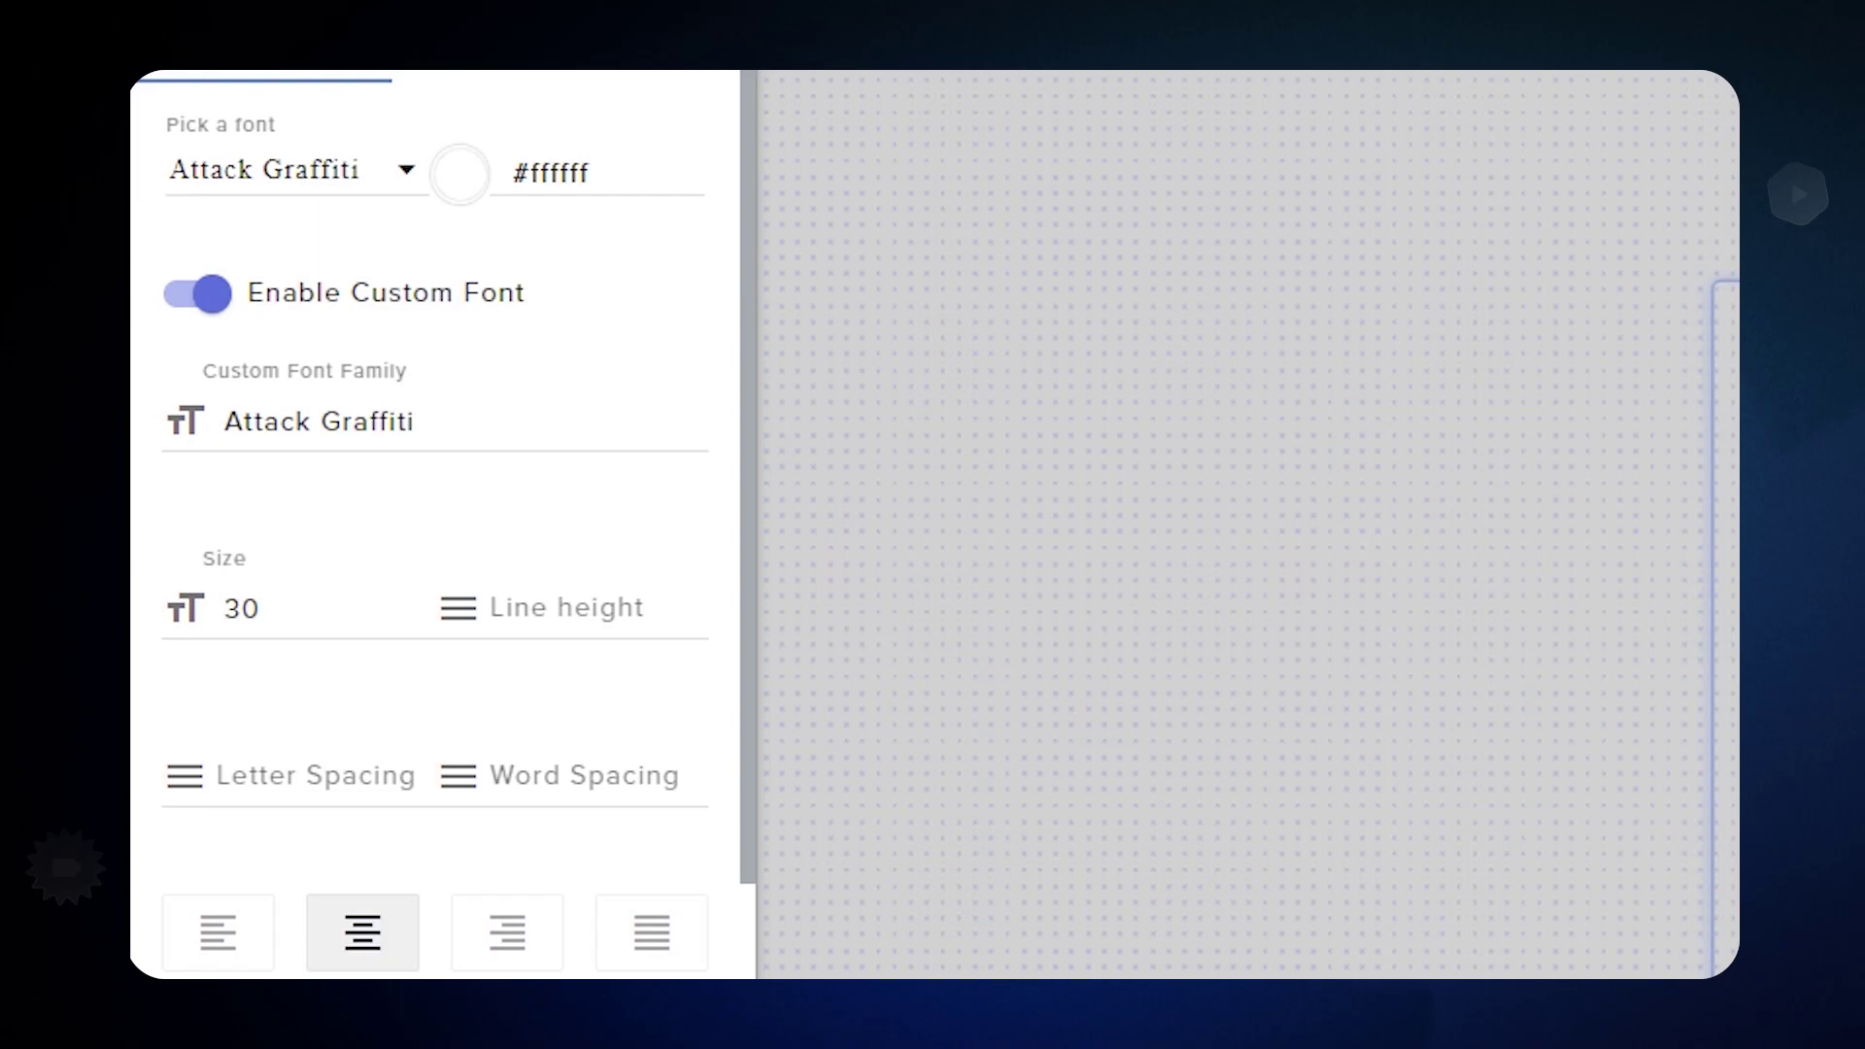
# Turn on Enable Custom Font and start retyping the Custom Font Family name
pyautogui.click(197, 292)
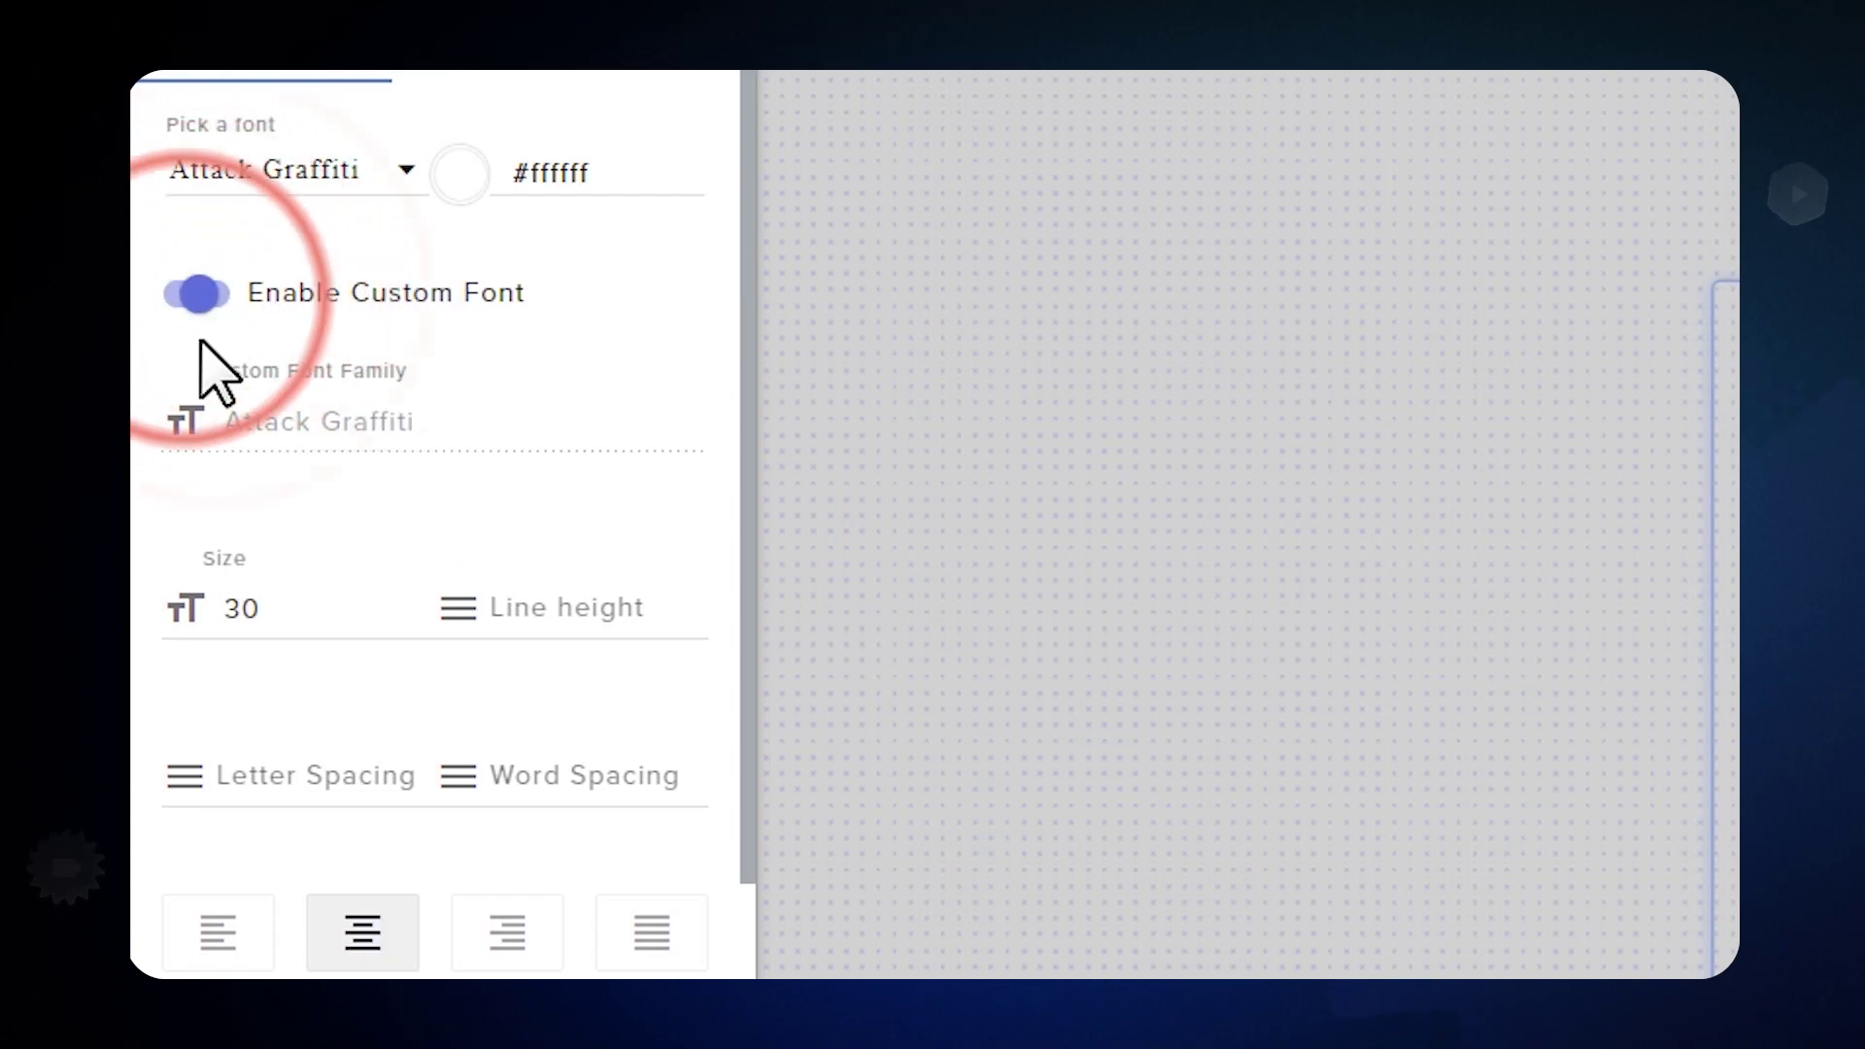
pyautogui.tripleClick(341, 420)
pyautogui.write('a')
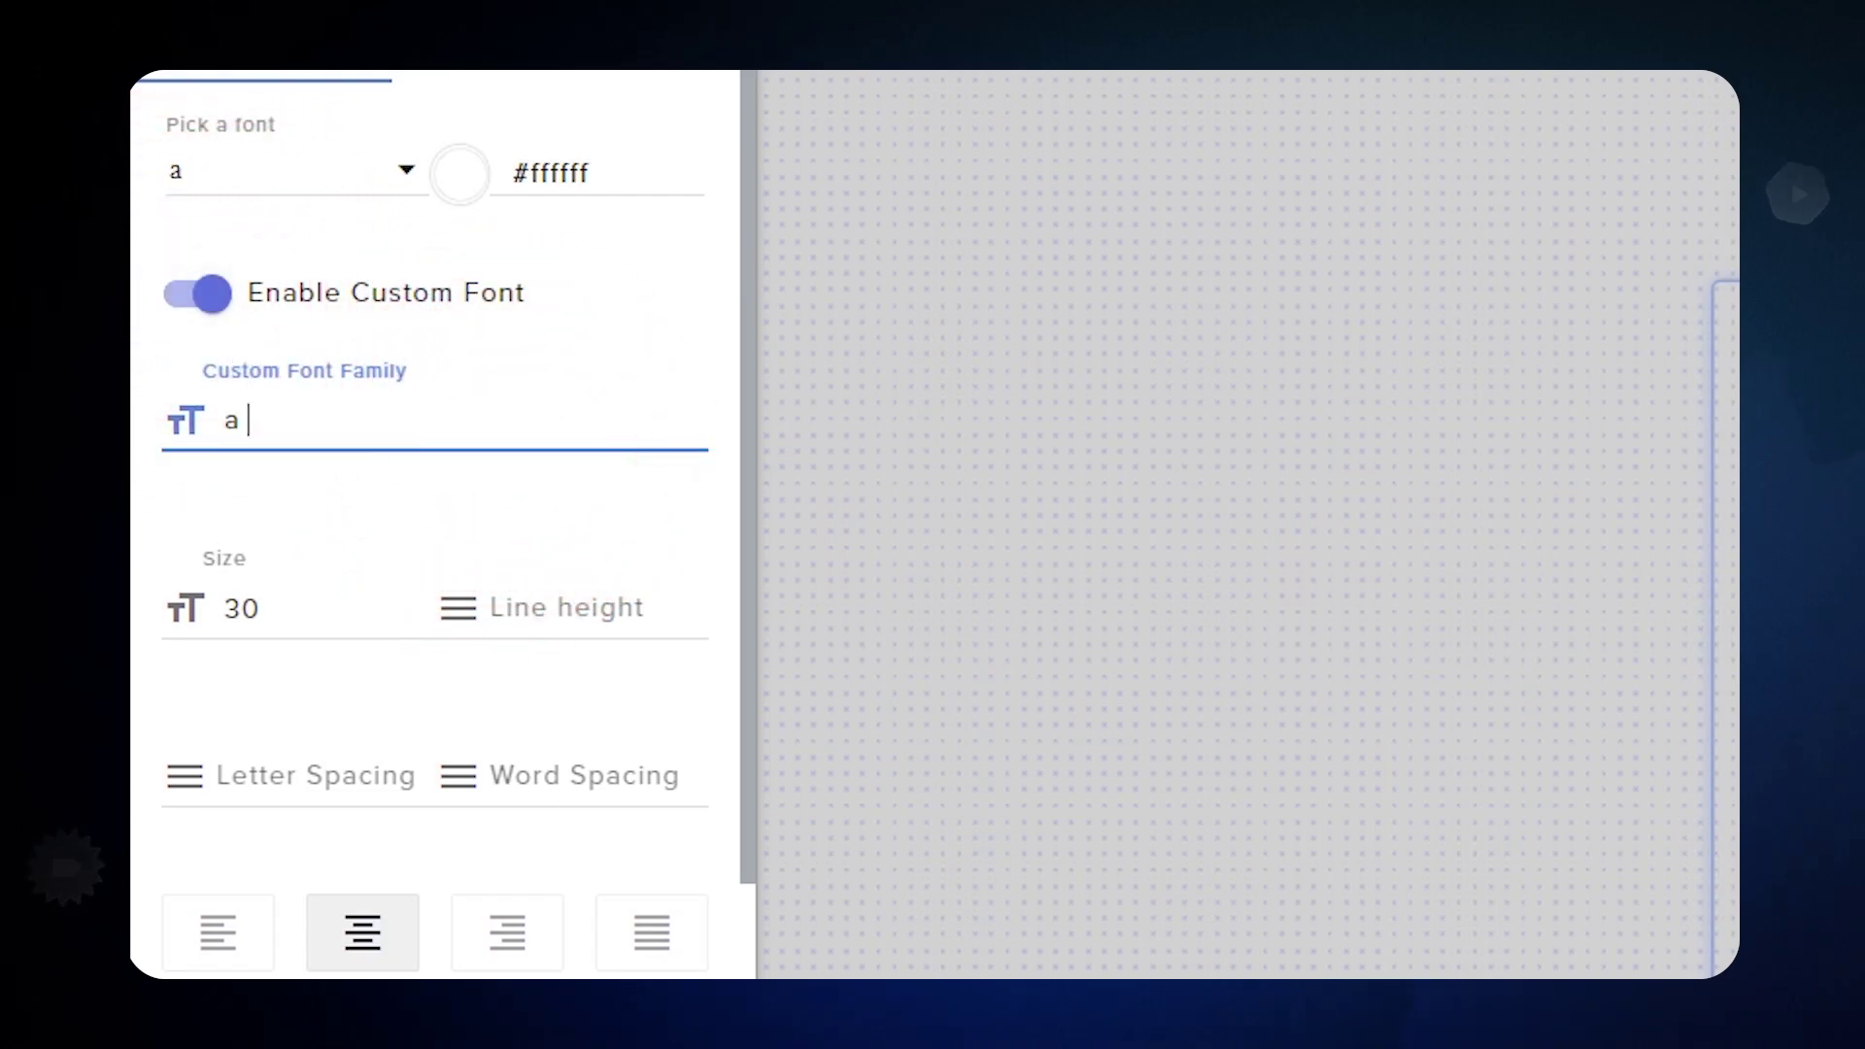
pyautogui.write(' A')
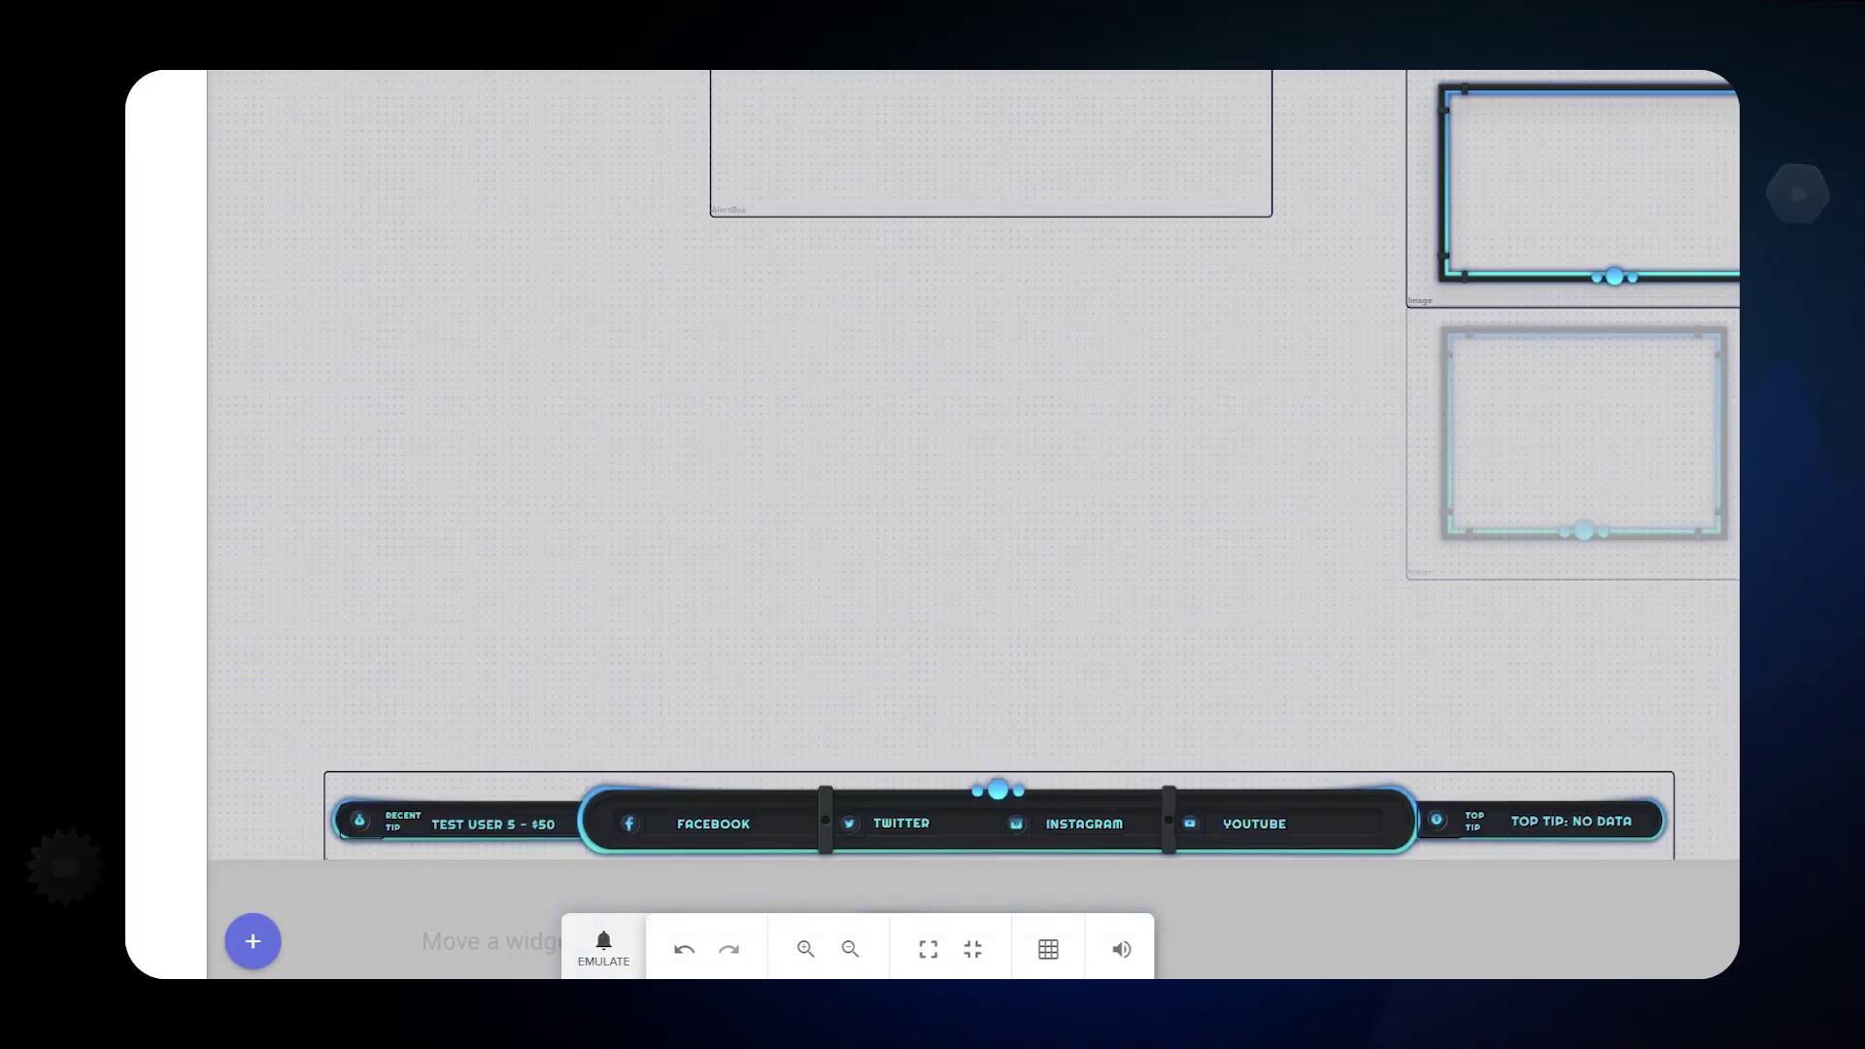
# Emulate a $50 Tip event and close the emulation menu
pyautogui.click(604, 947)
pyautogui.moveTo(684, 628)
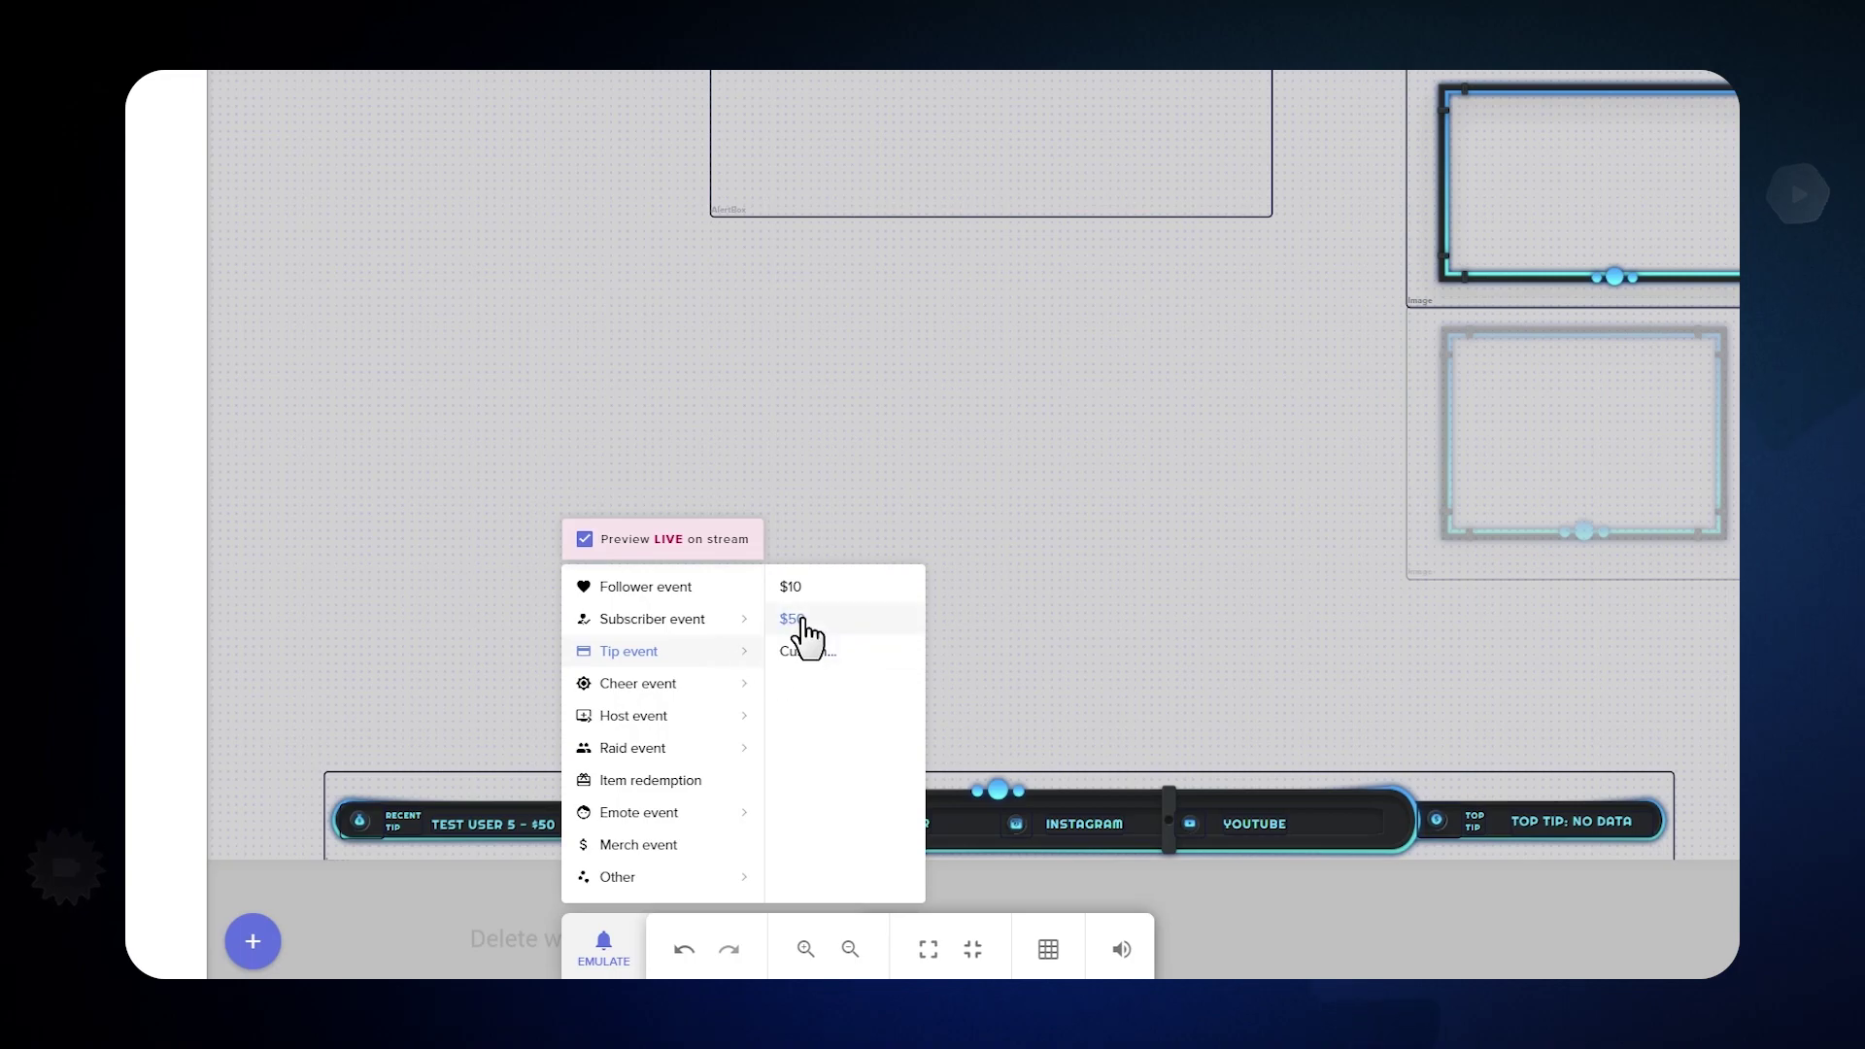
pyautogui.click(801, 623)
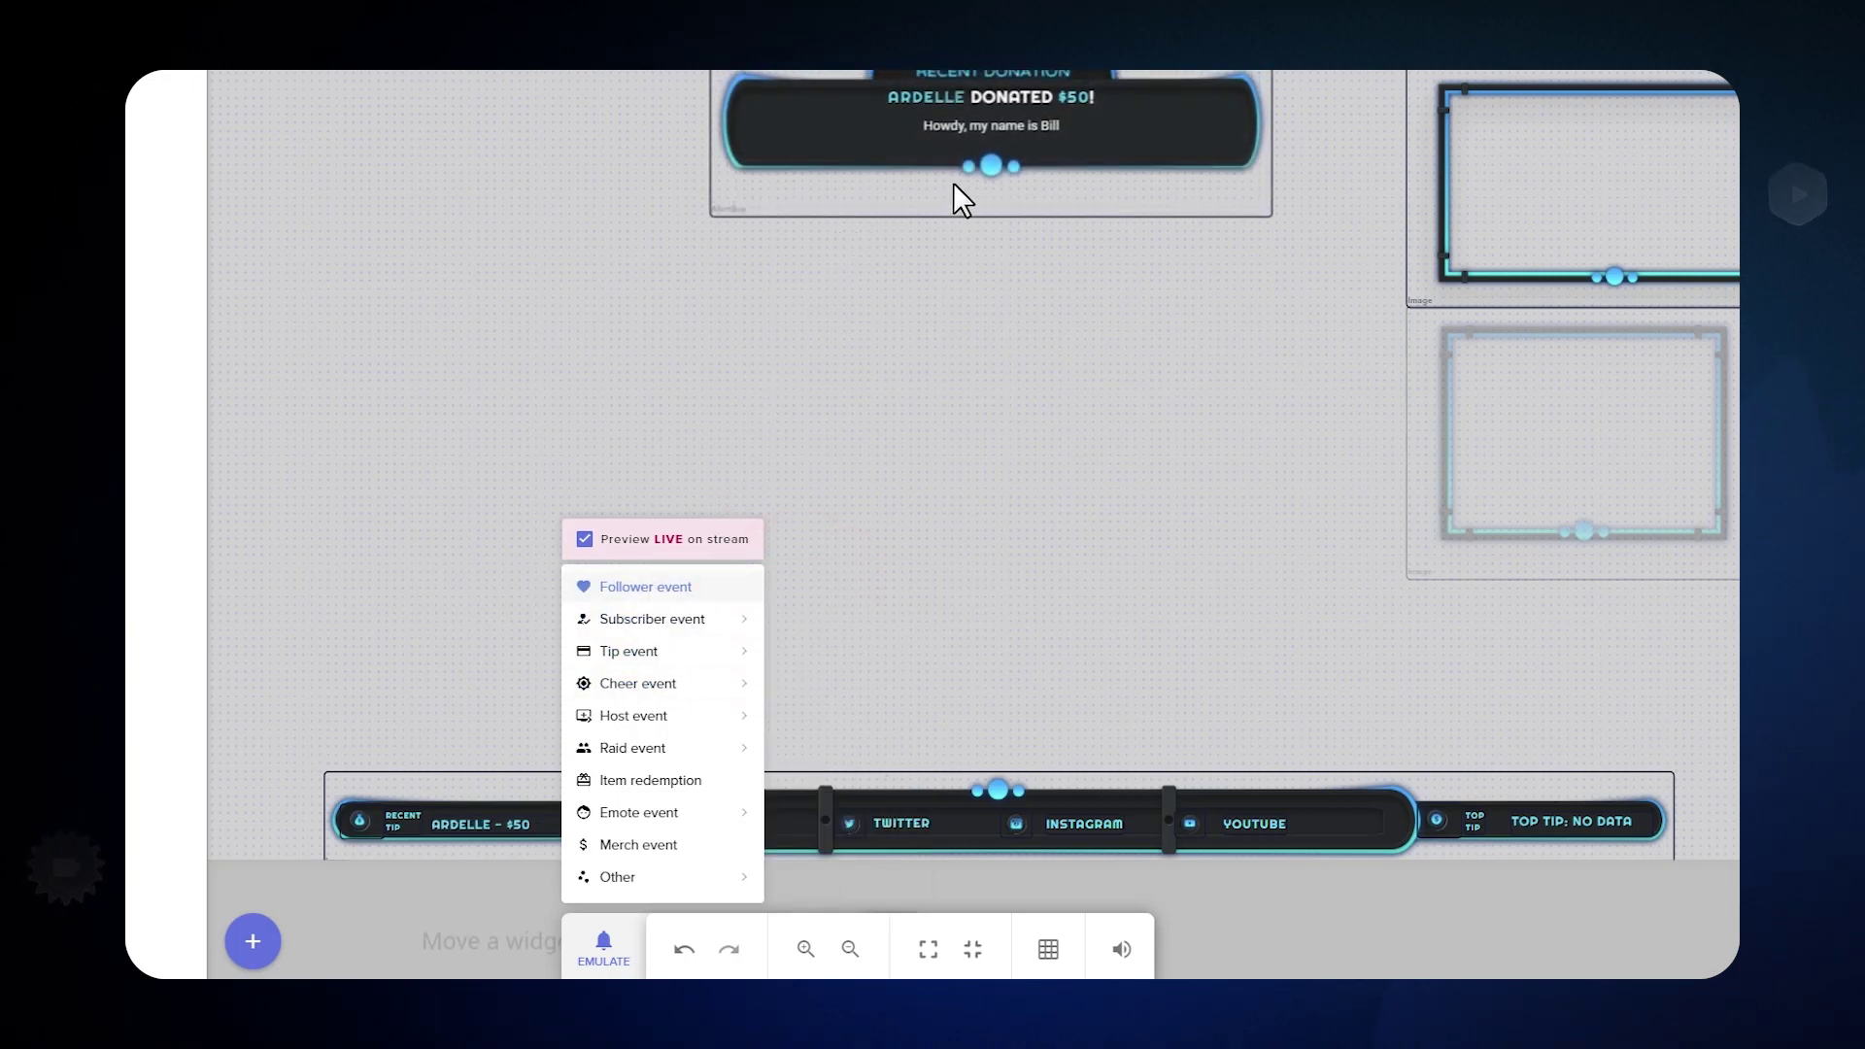
pyautogui.click(1318, 118)
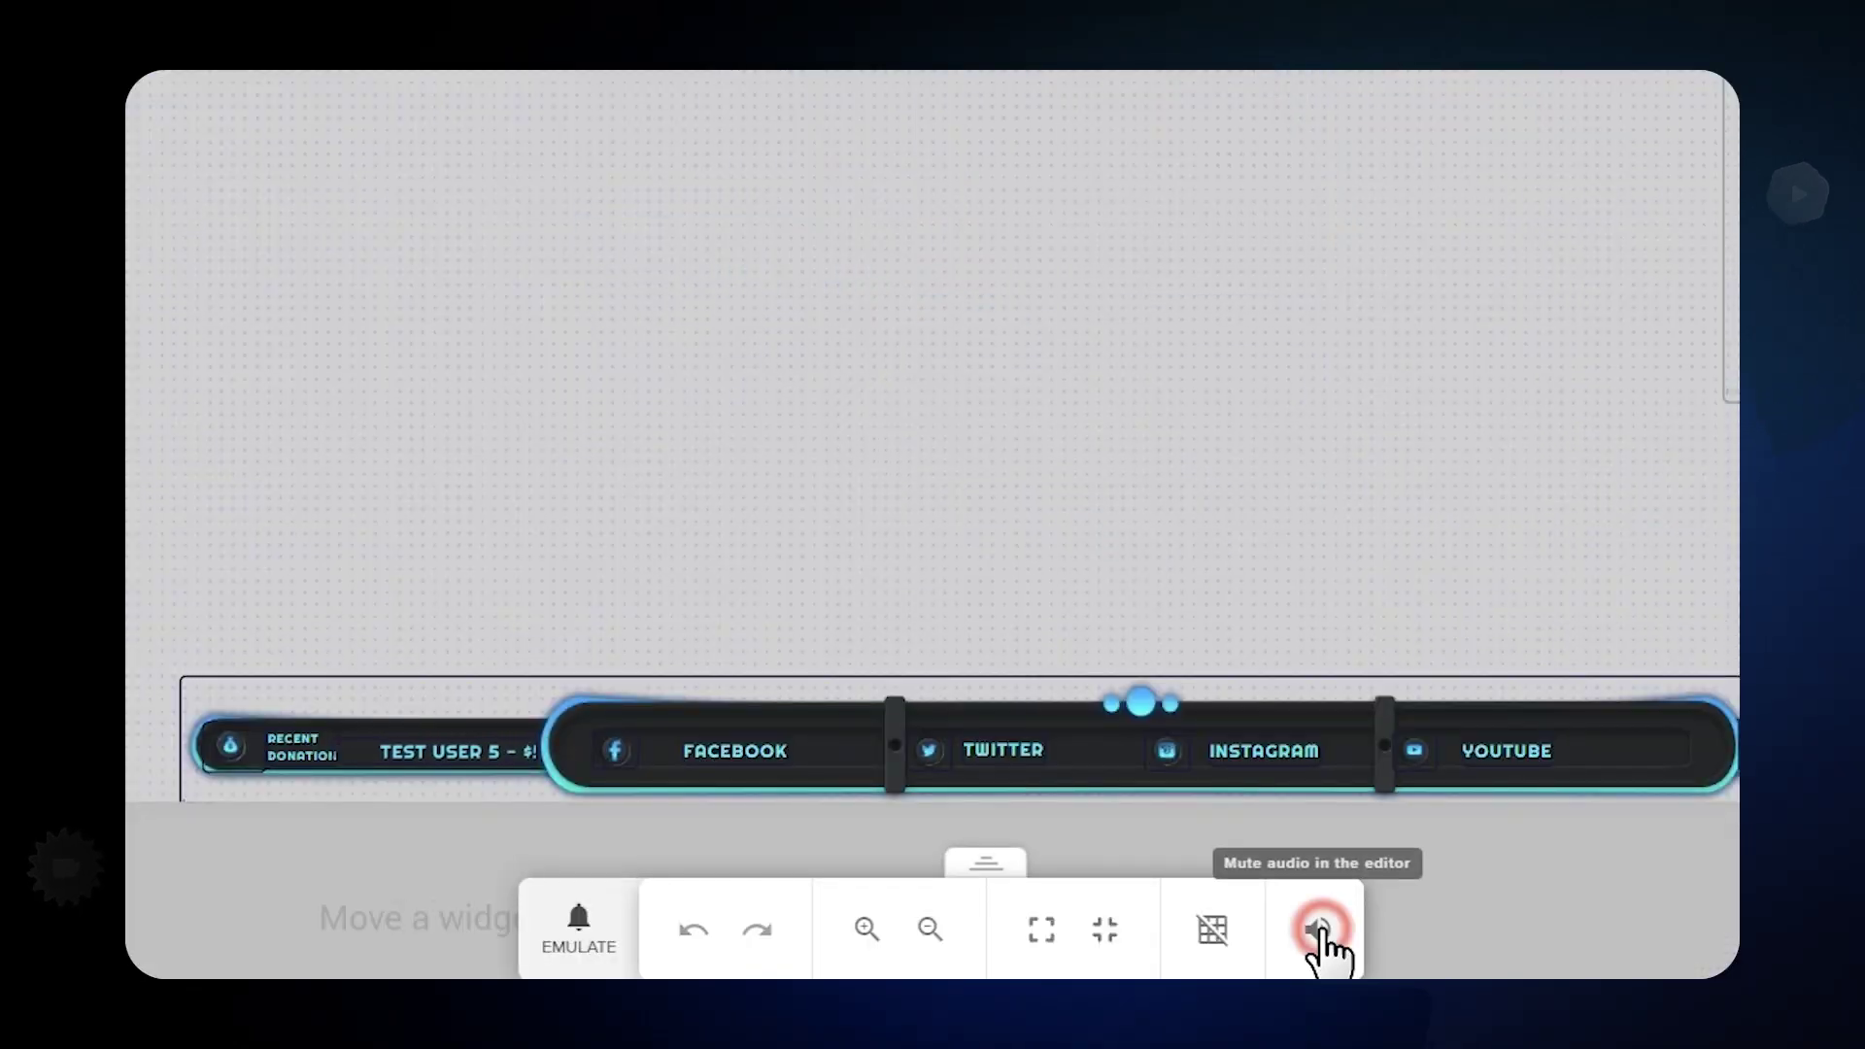
# Mute the editor's audio with the bottom-toolbar speaker button
pyautogui.click(1321, 930)
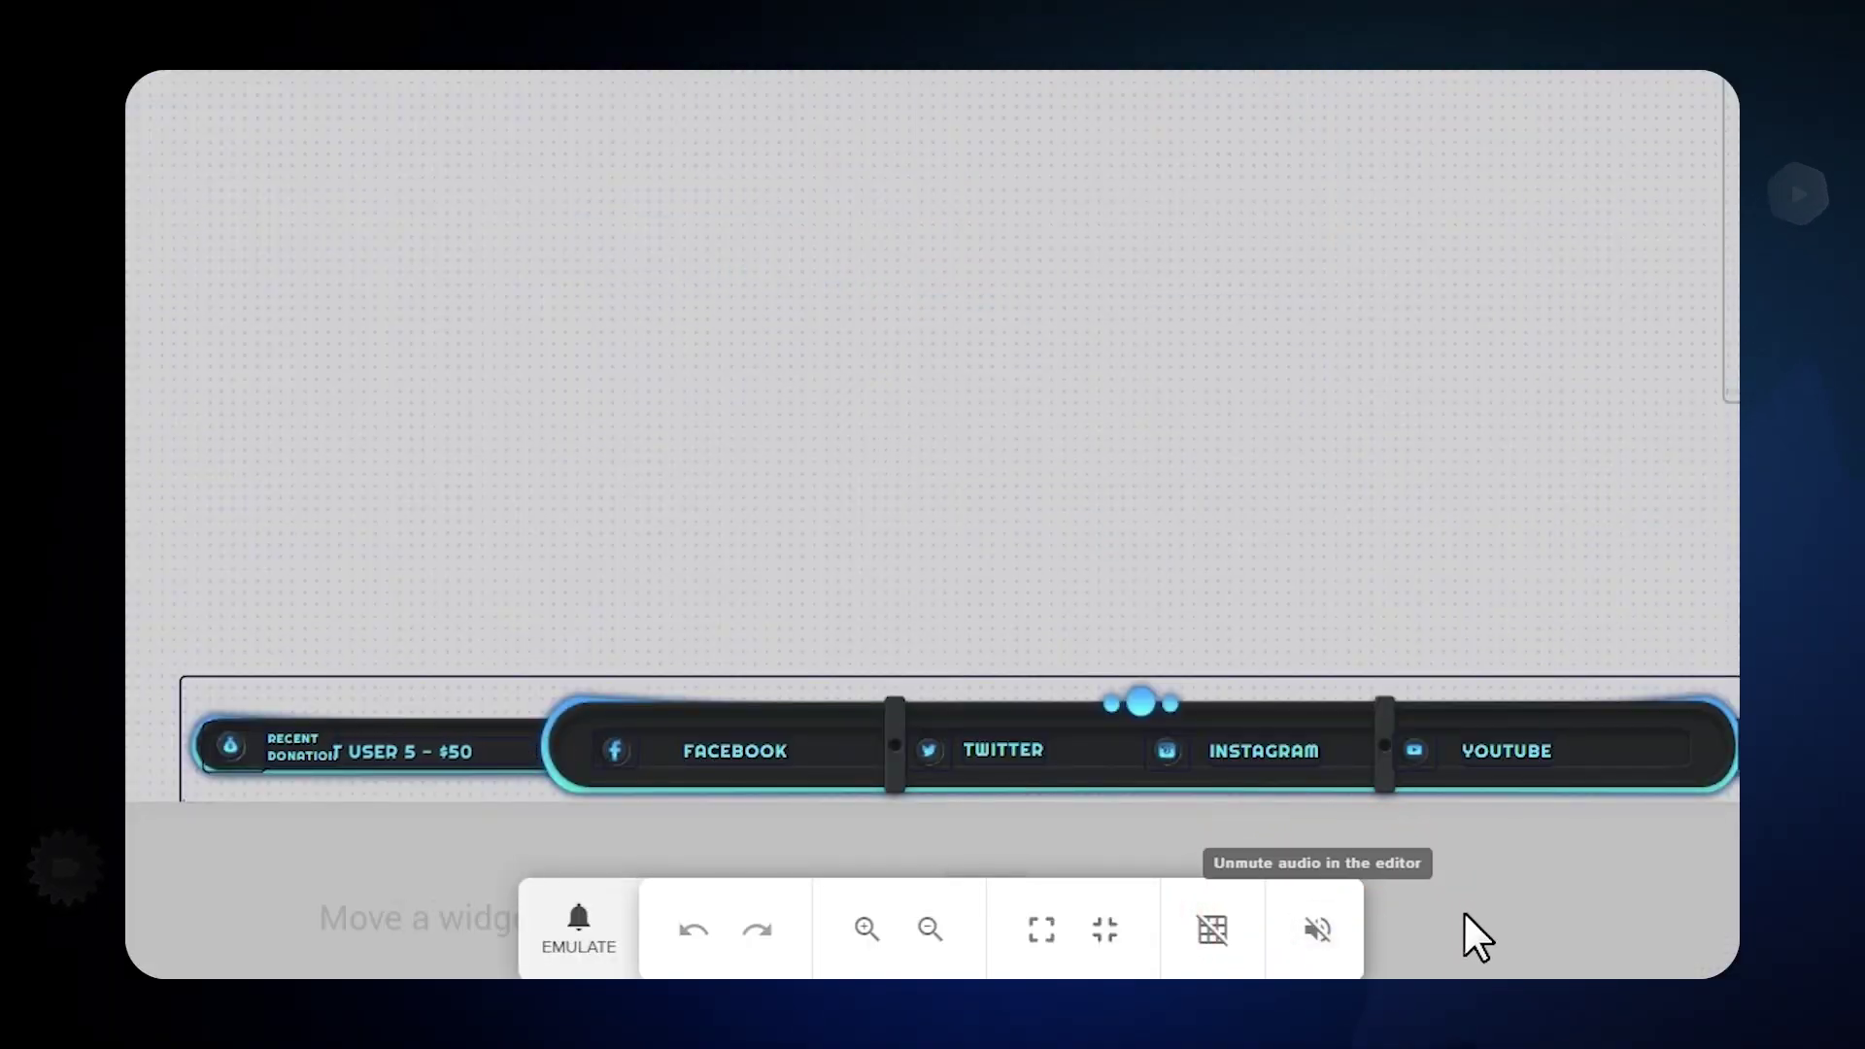